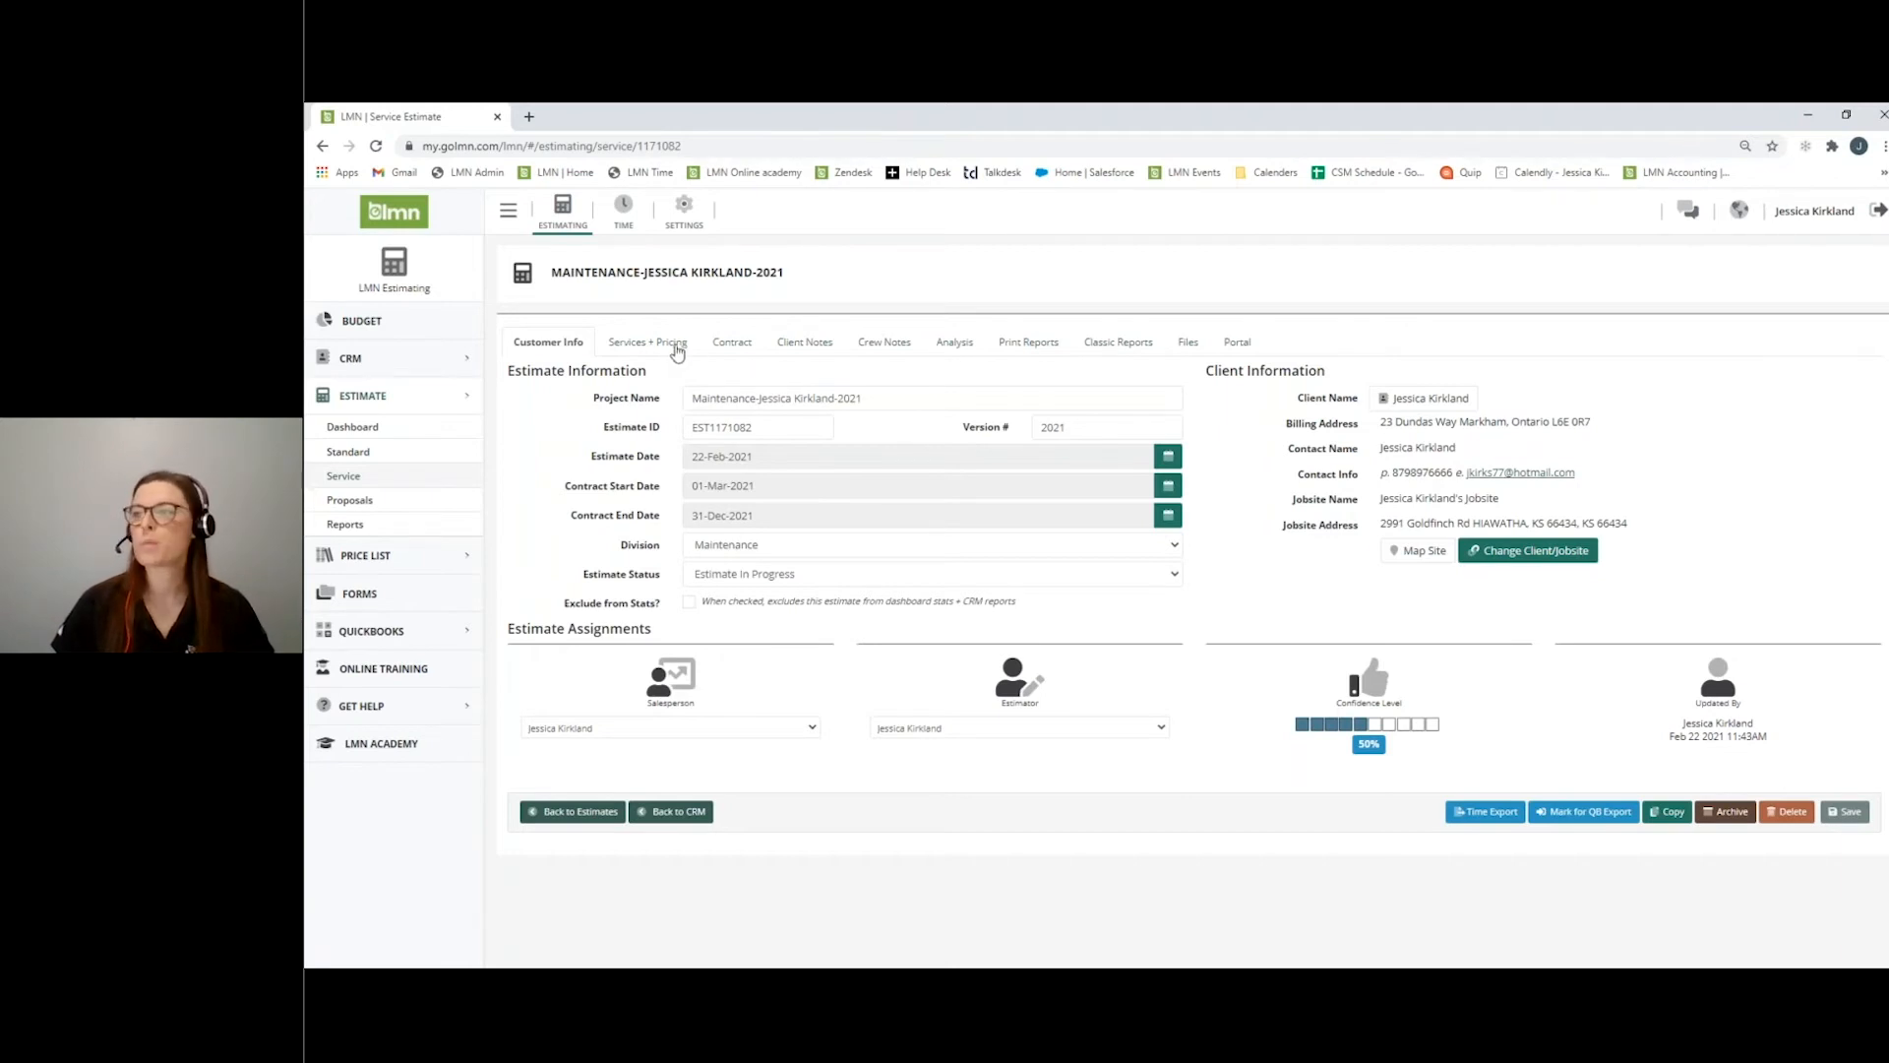
Review the estimate's services and pricing, and set the estimate status to Contract Signed, saving the change.
click(675, 349)
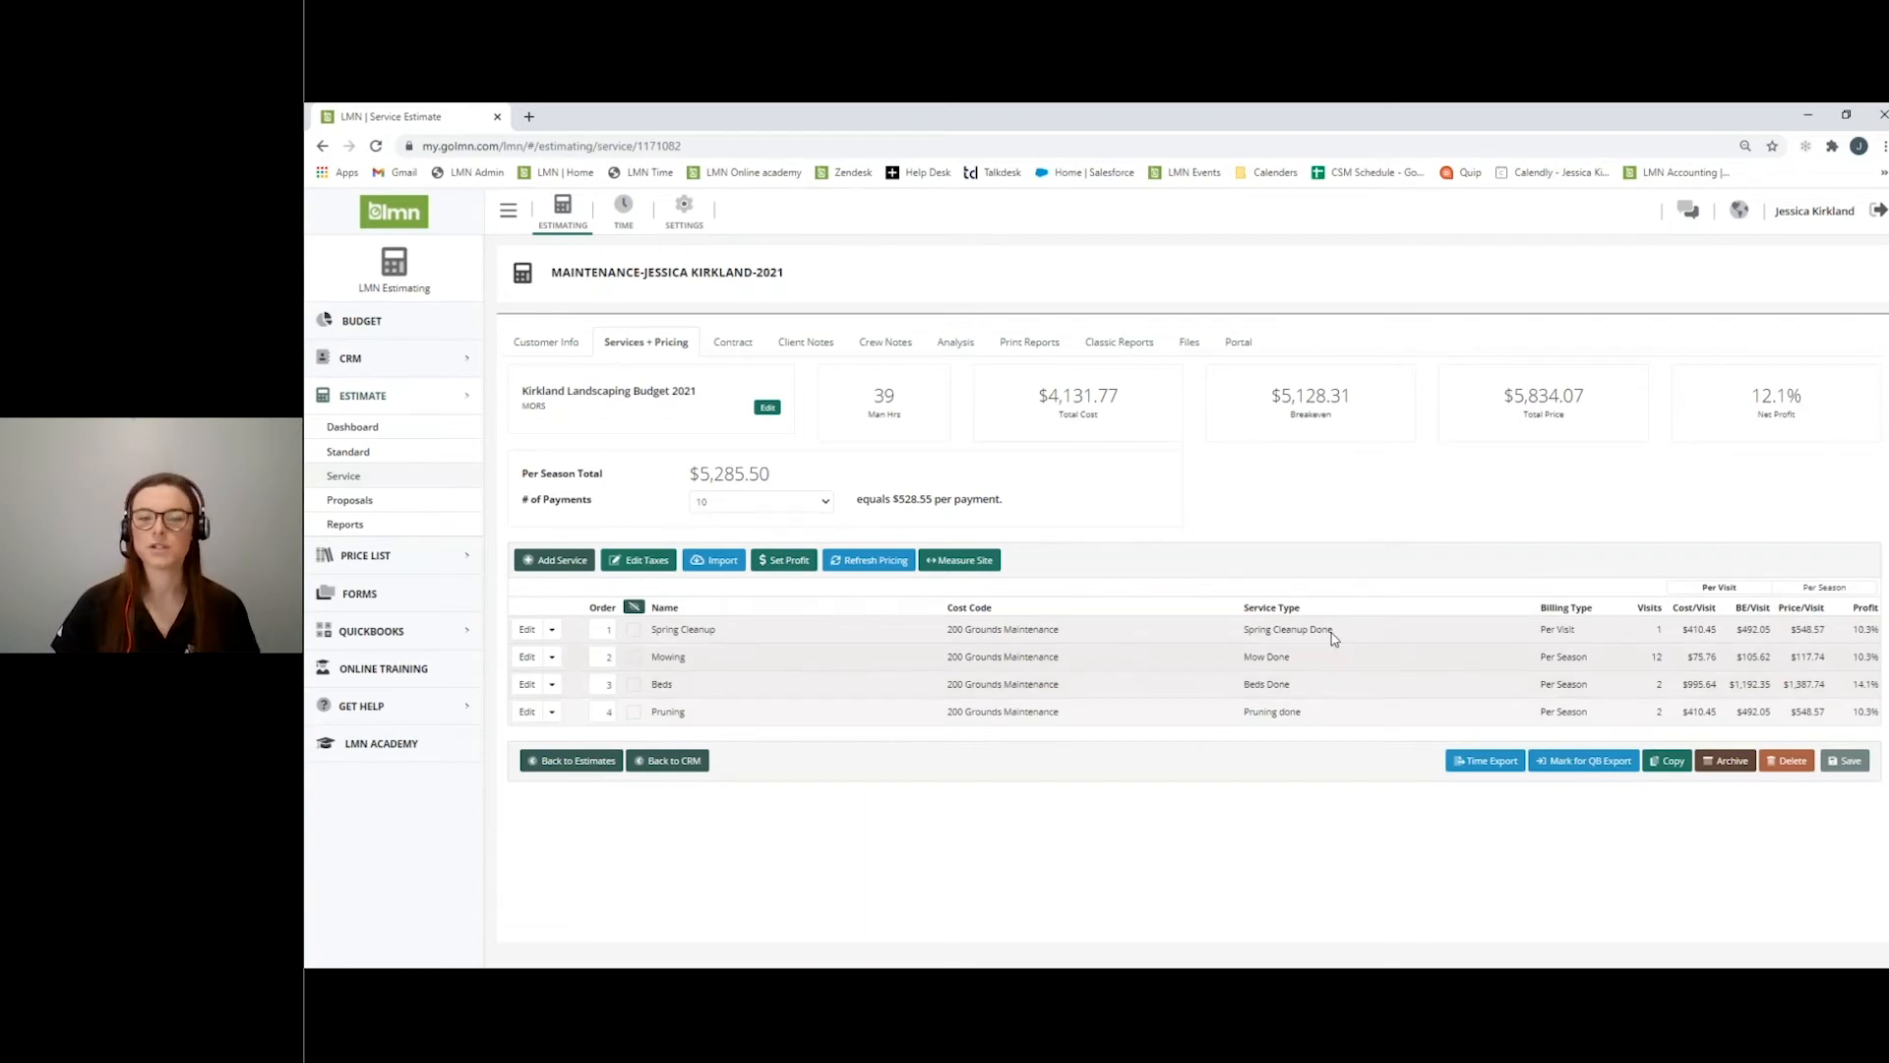
click(573, 351)
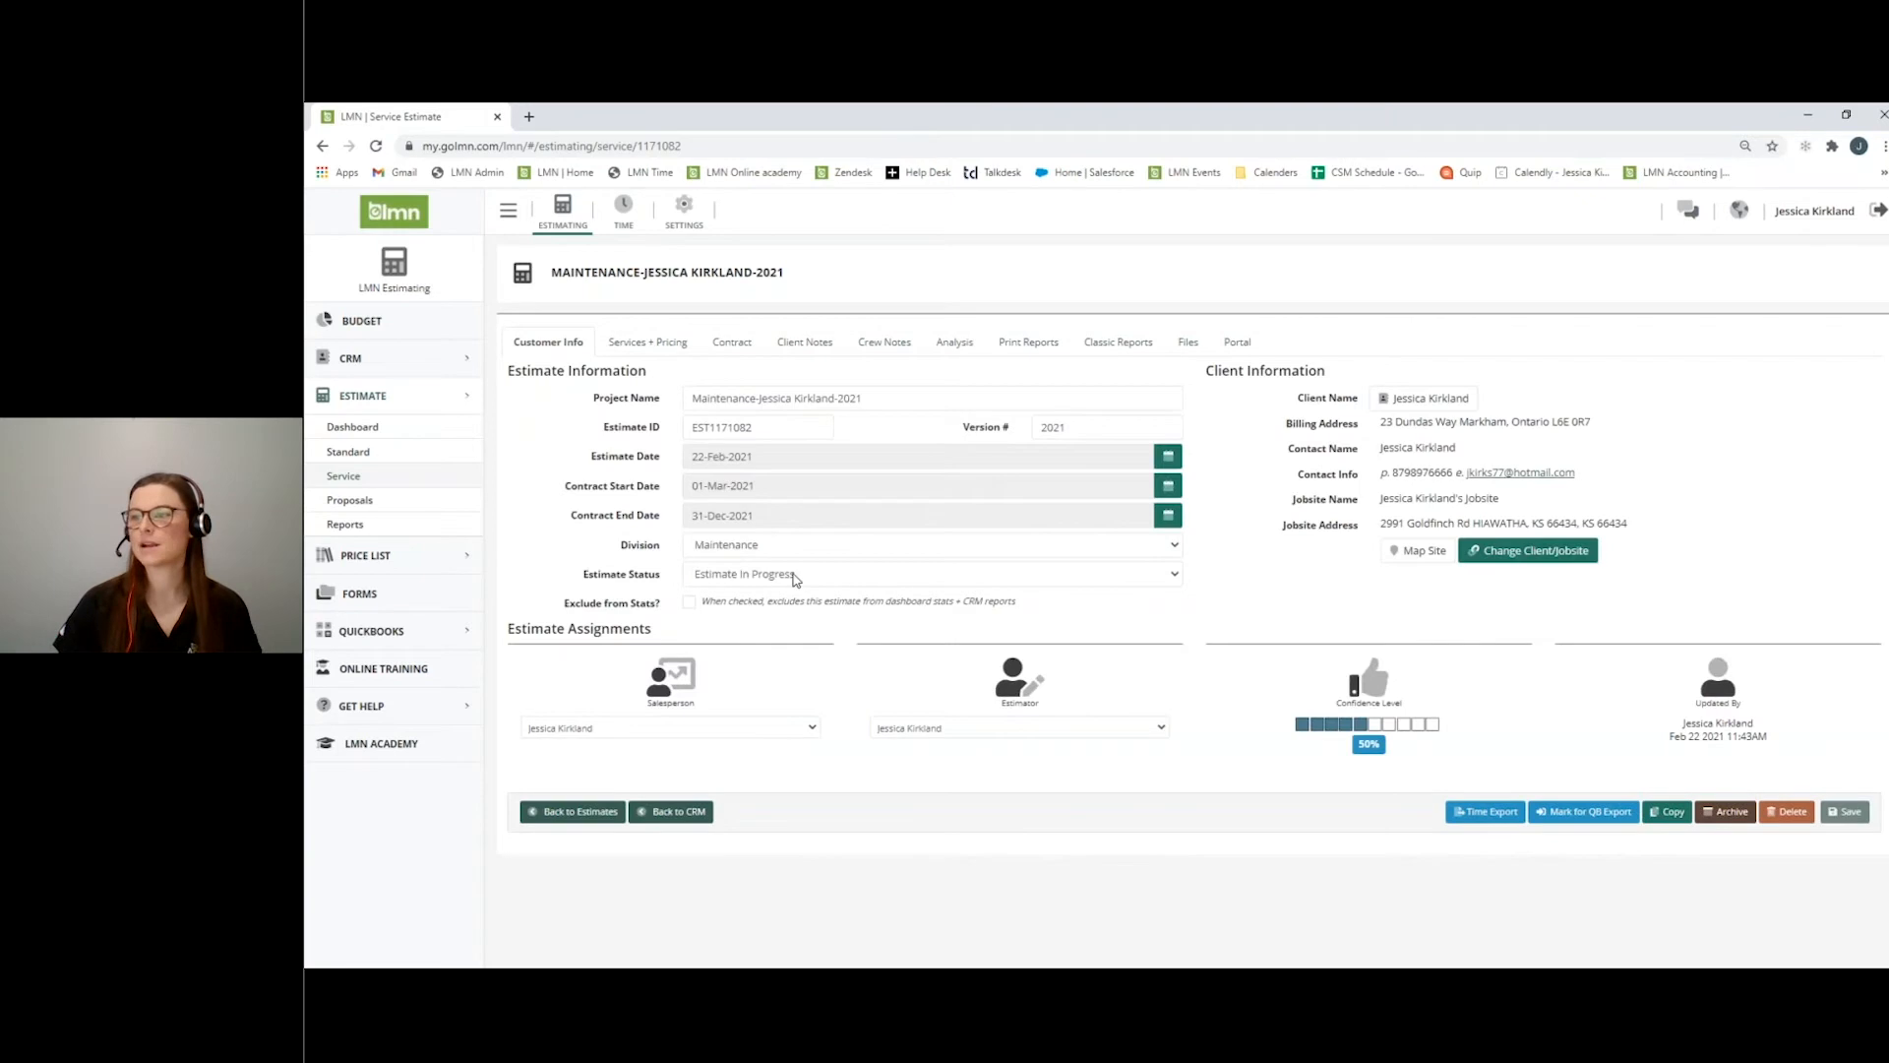
click(813, 579)
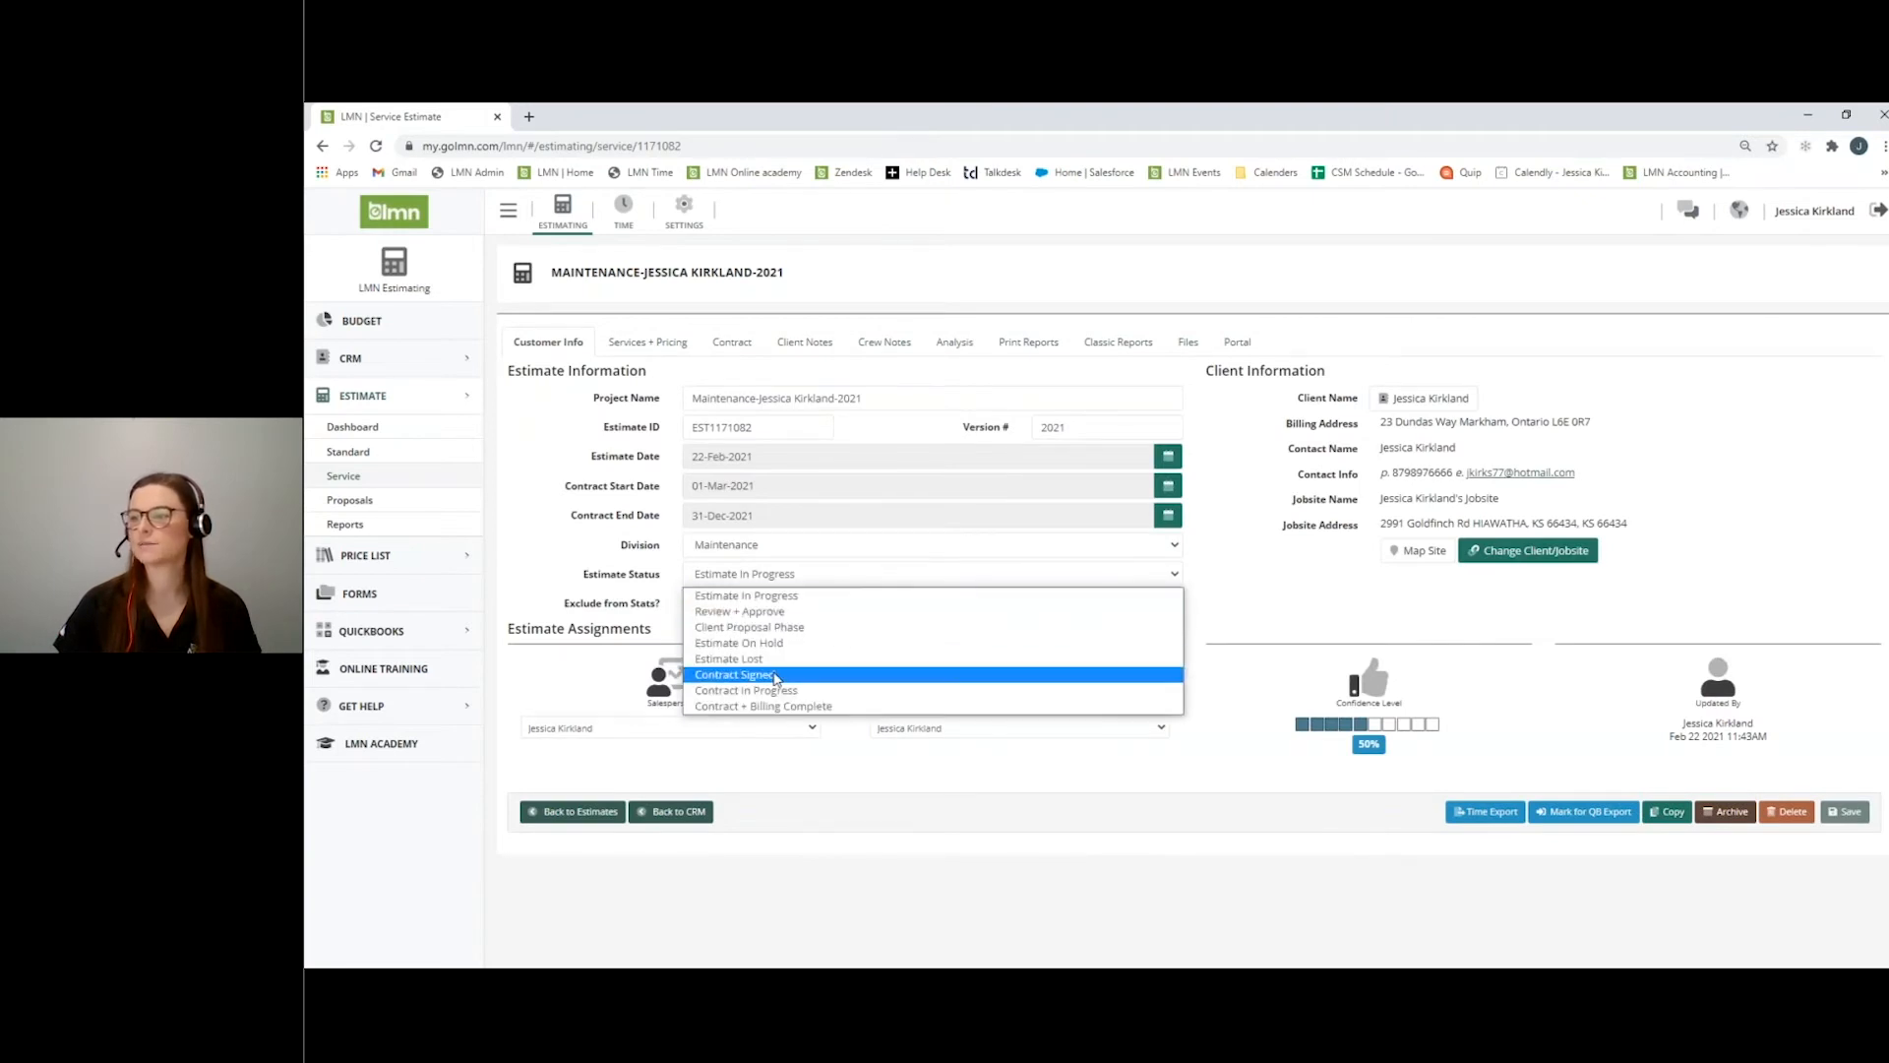
click(776, 675)
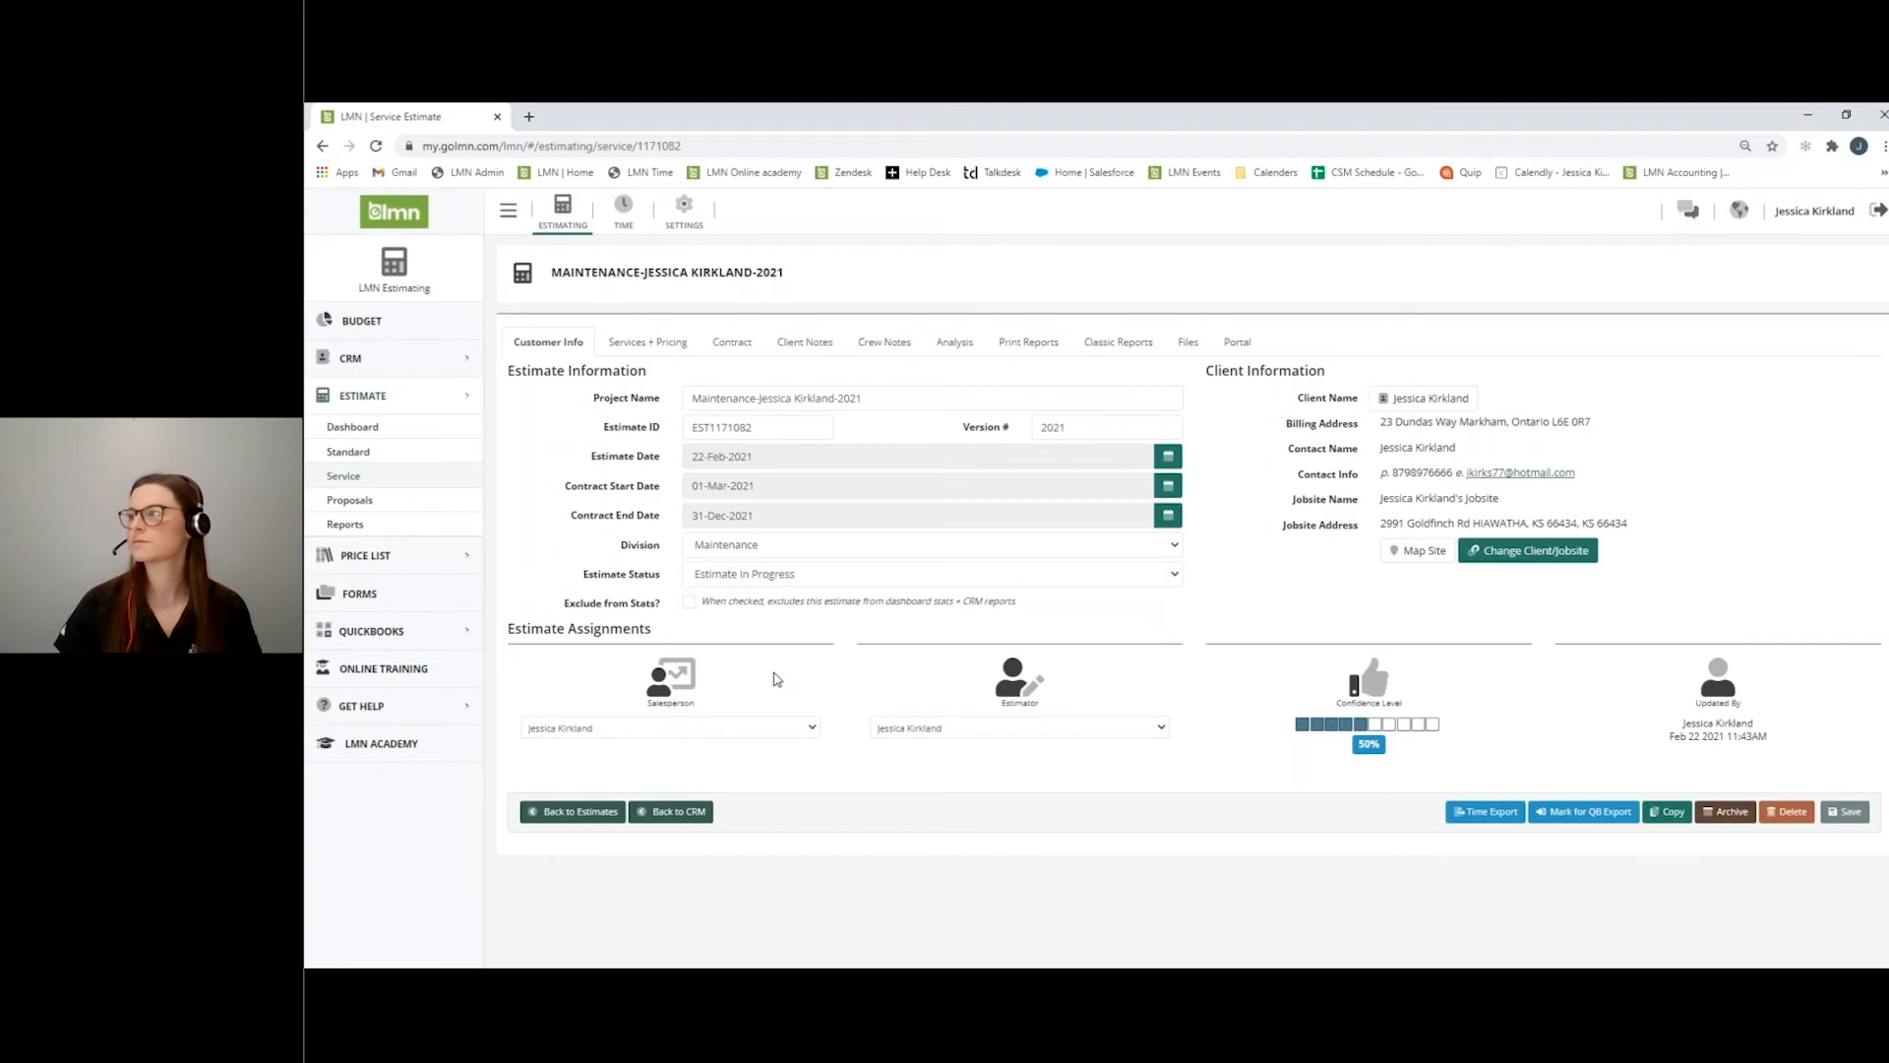
click(1821, 275)
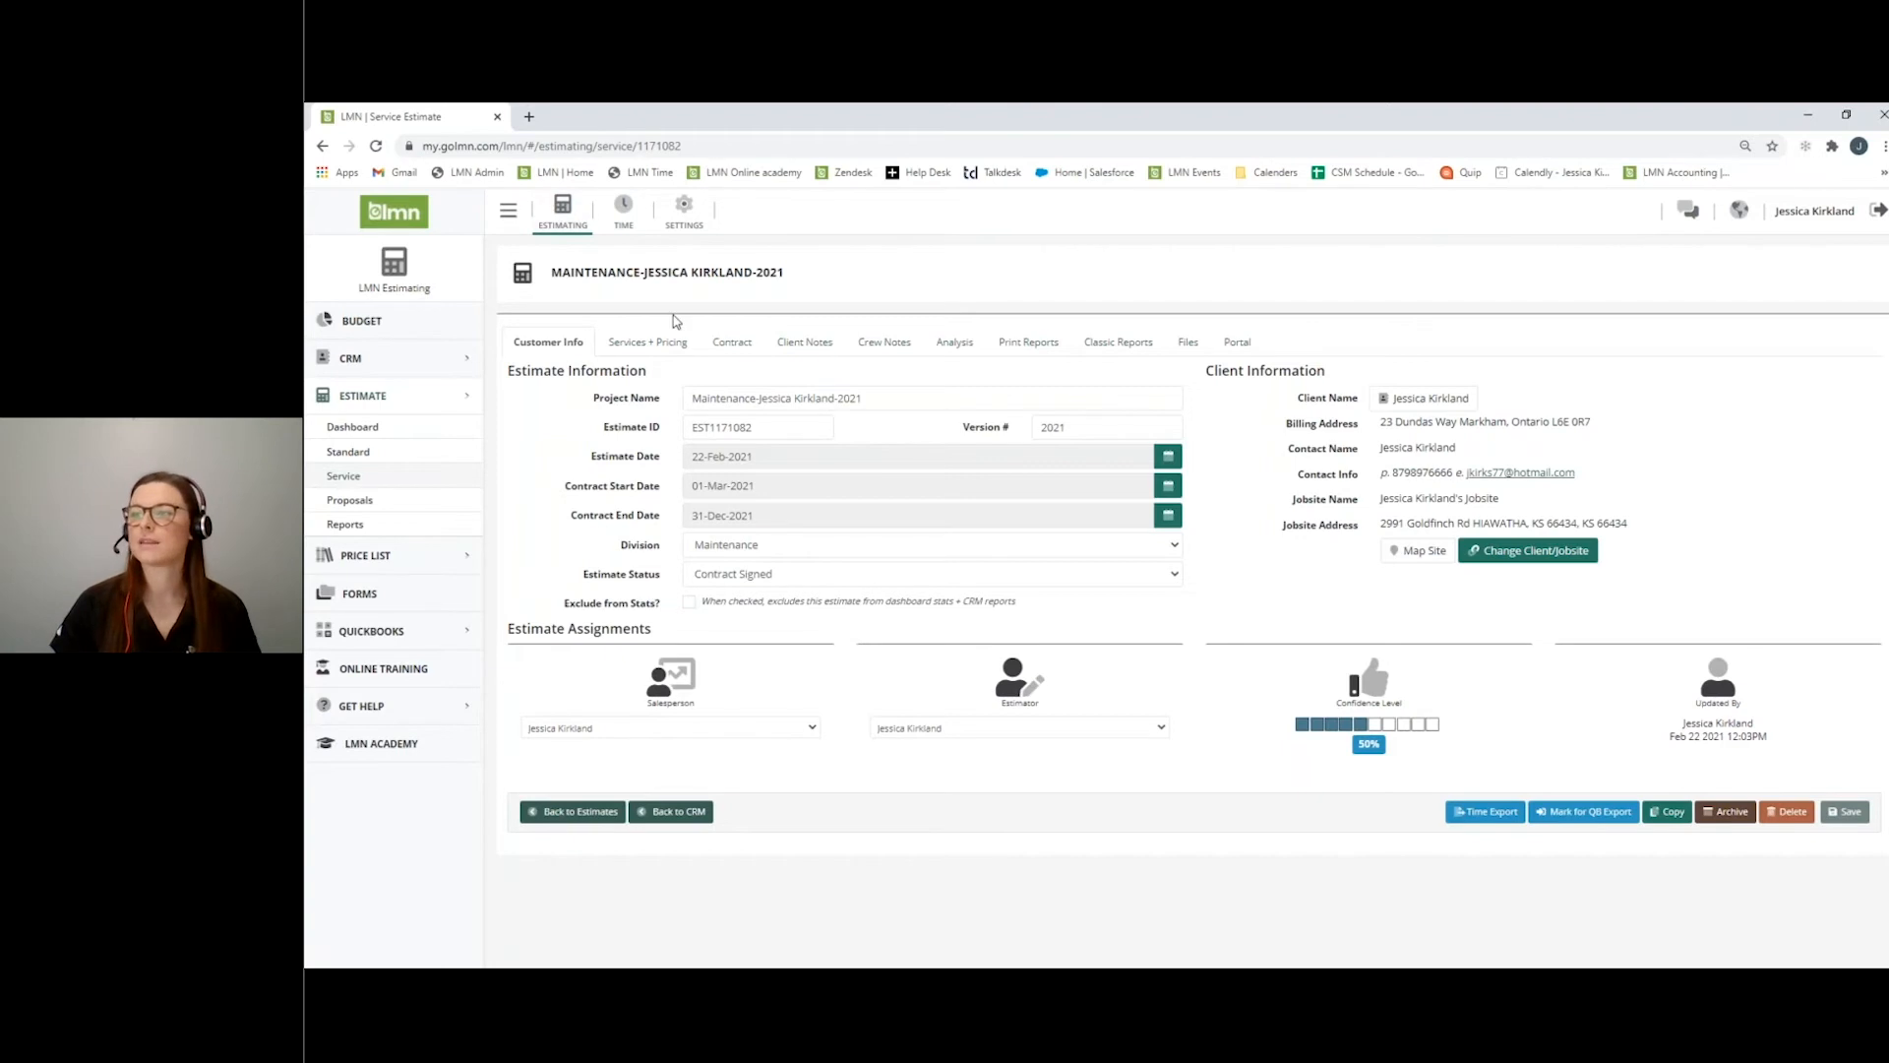
Create a contract for the signed maintenance estimate.
click(646, 345)
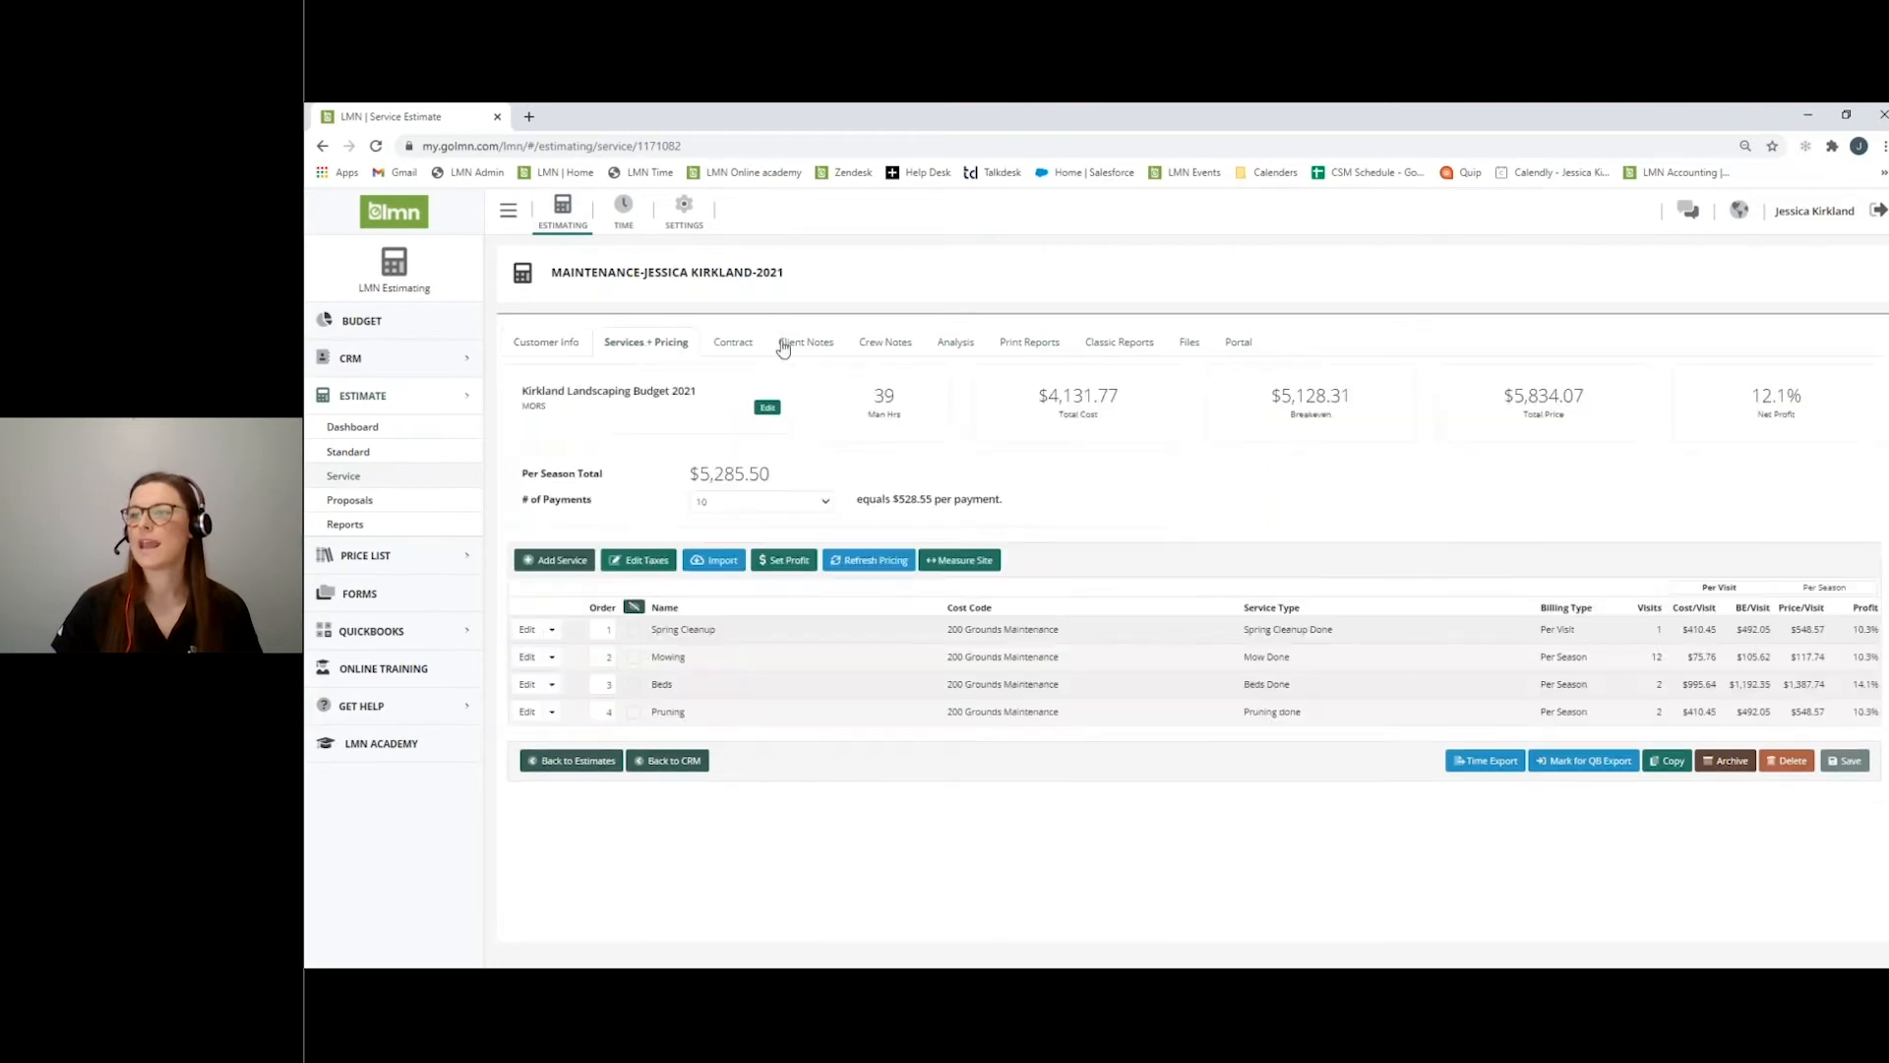
click(732, 343)
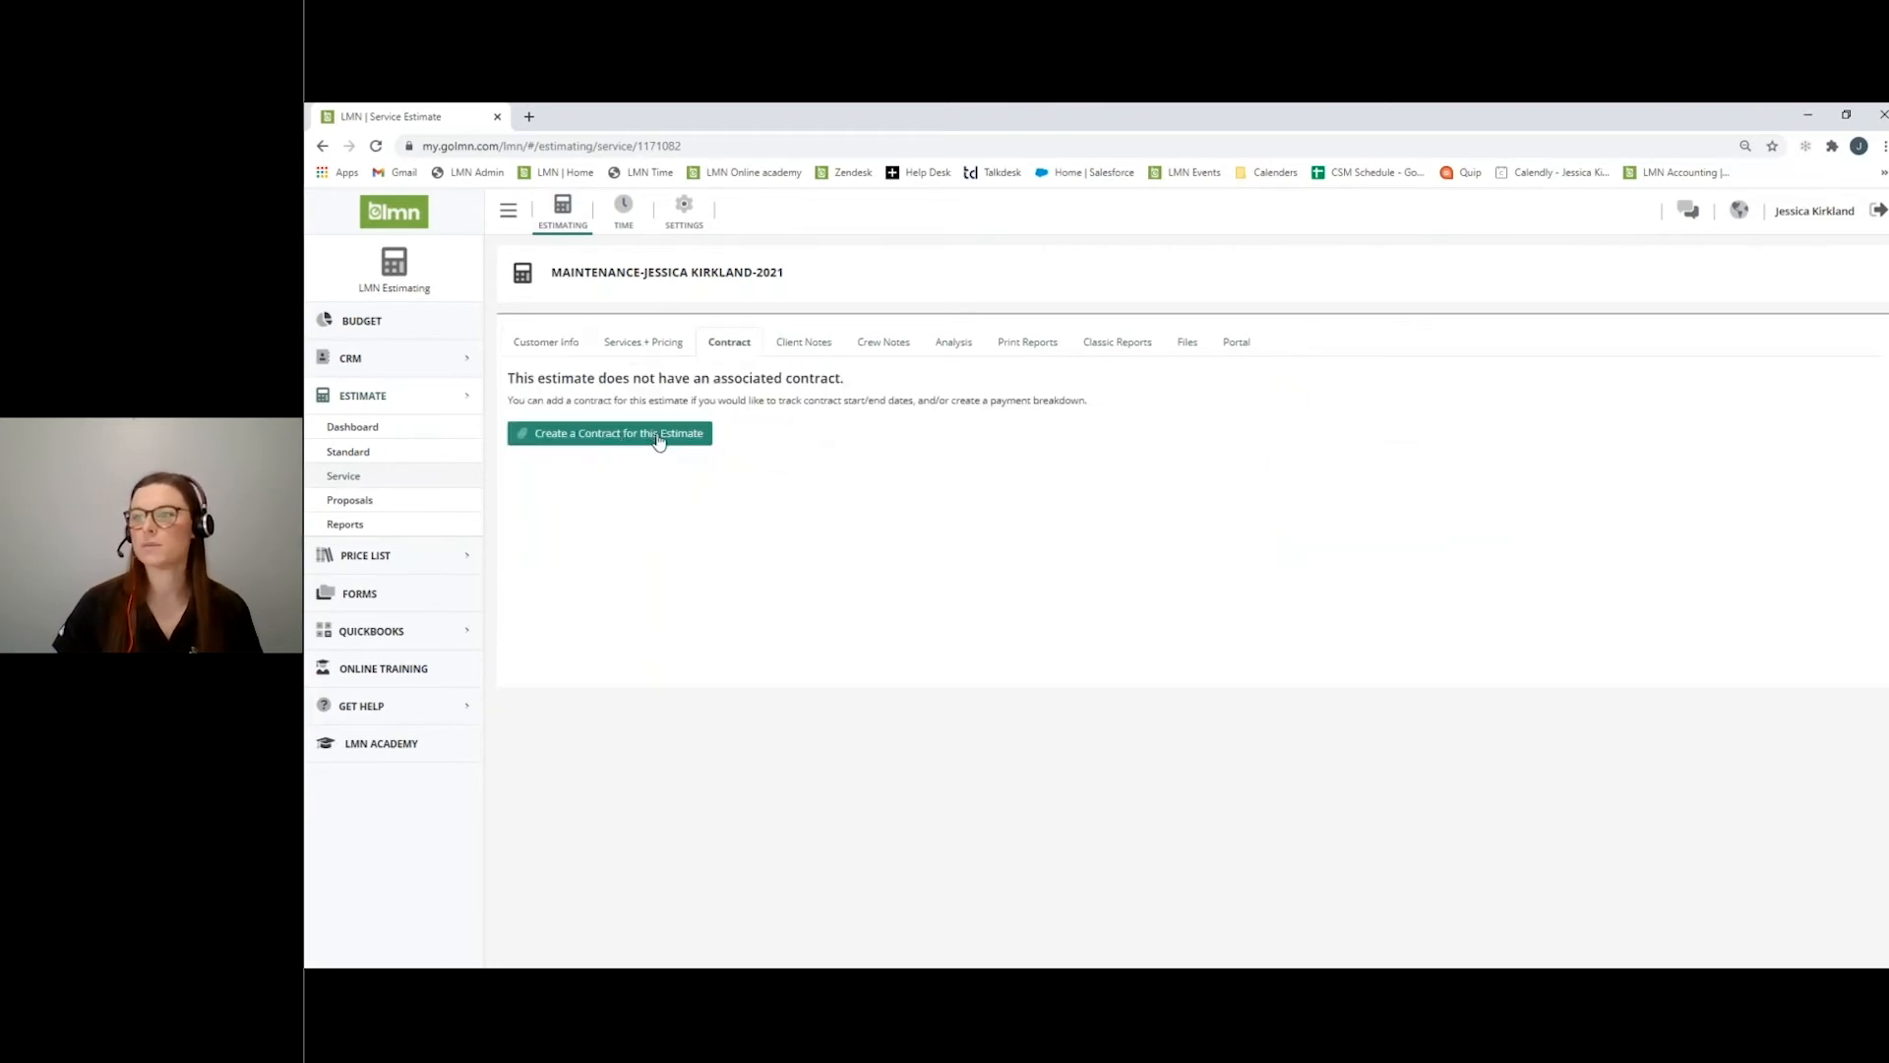
click(659, 442)
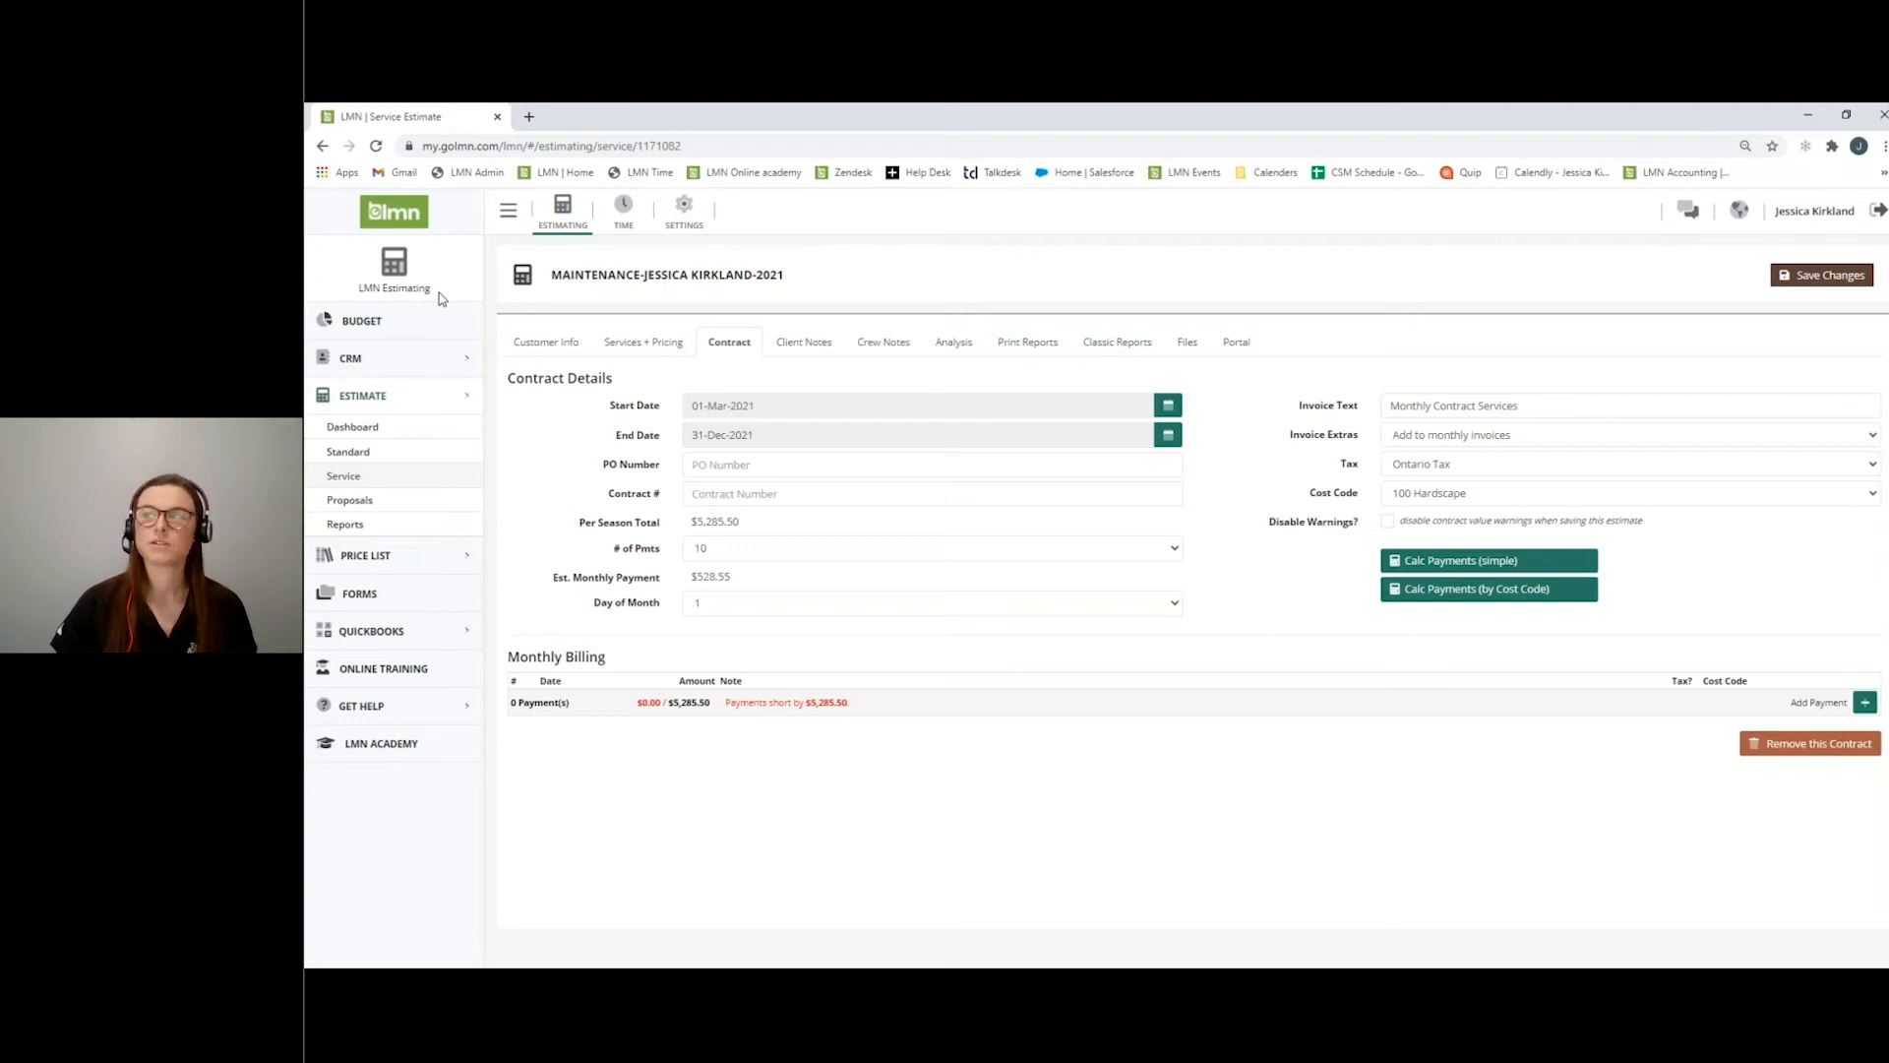
Check the contract's invoice extras and tax options, and set its cost code to 200 Grounds Maintenance.
click(1445, 444)
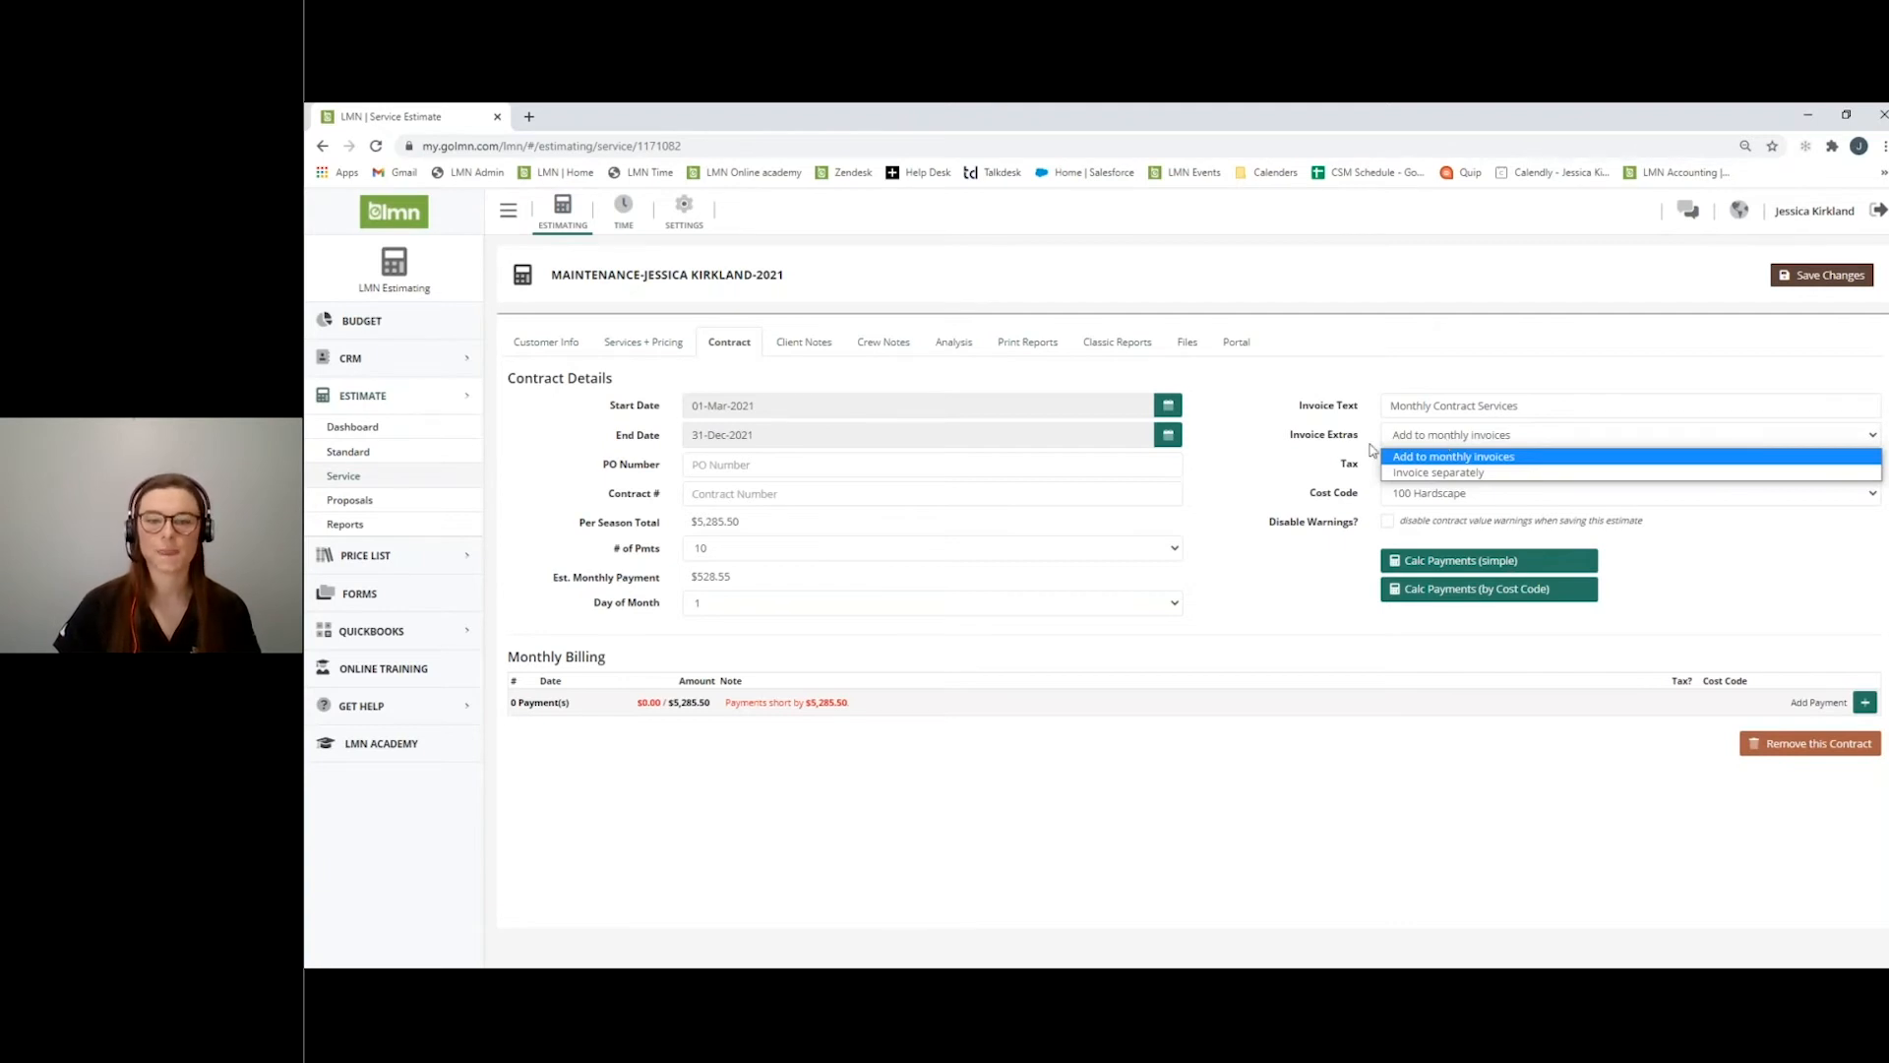
click(1320, 494)
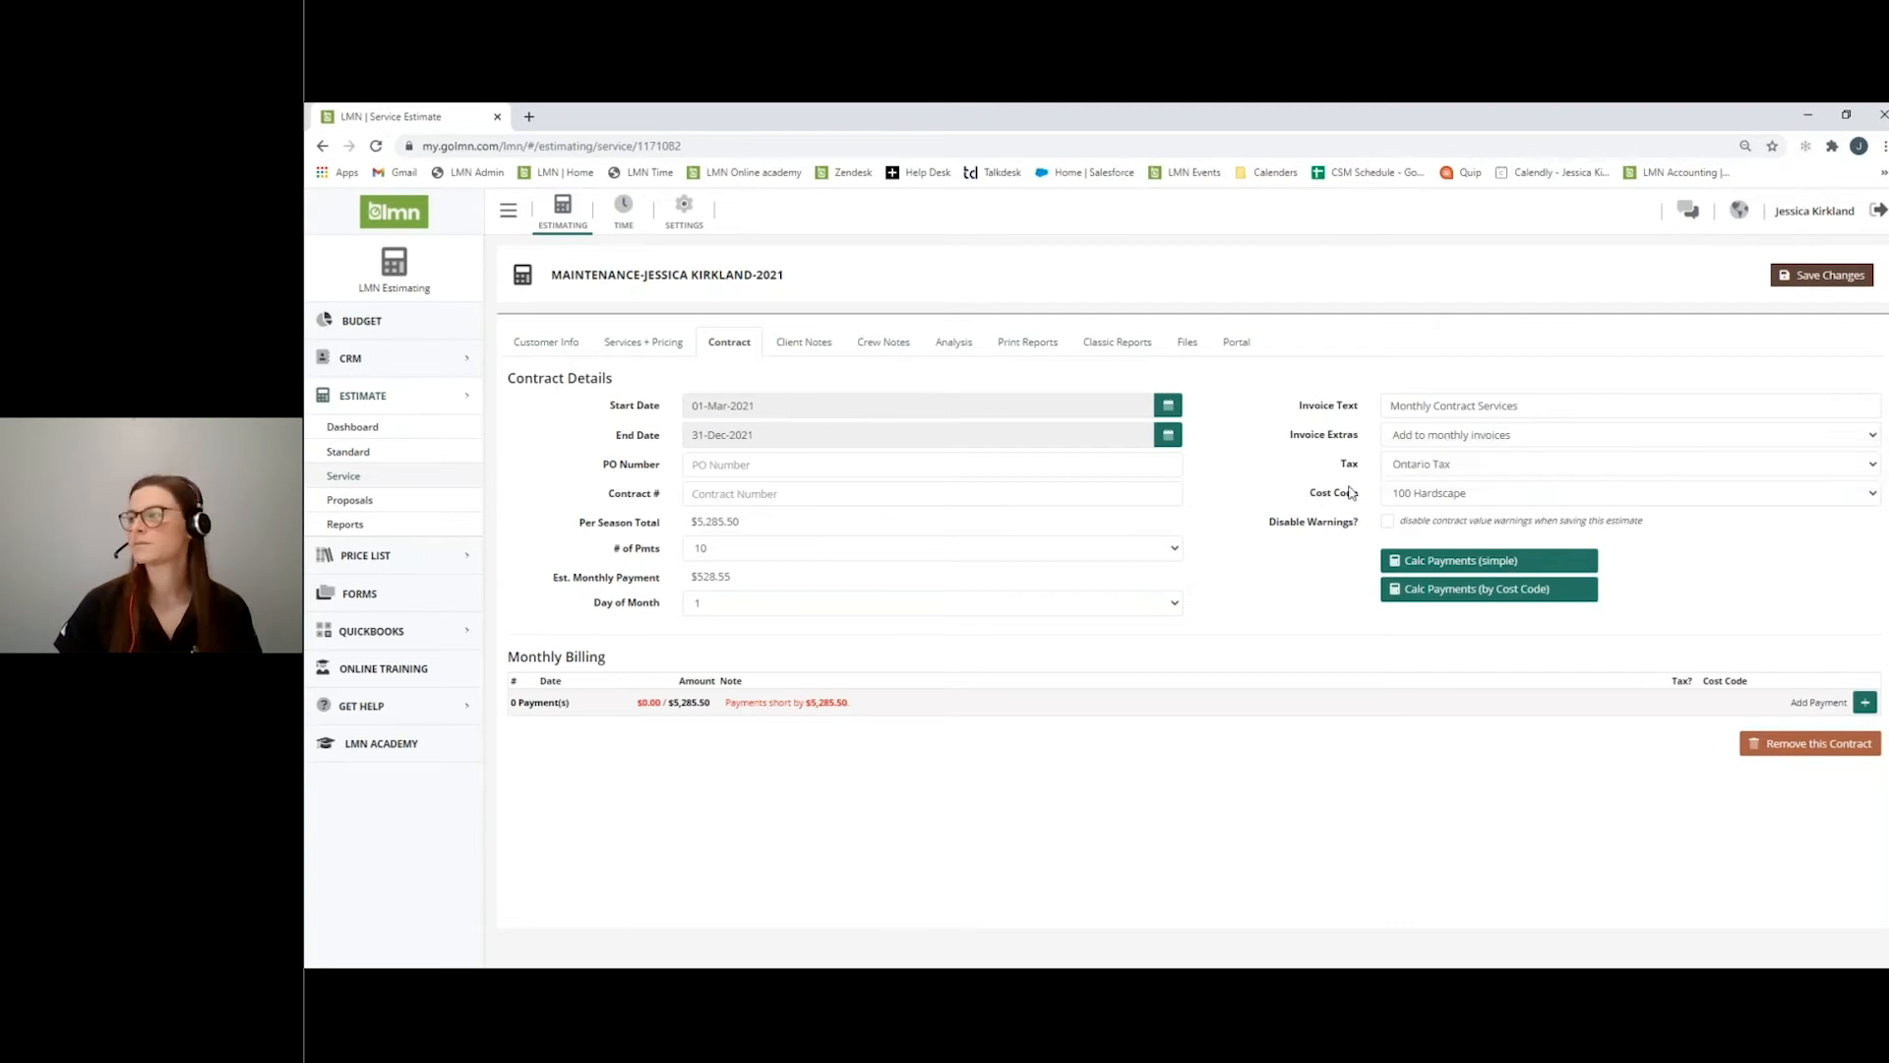
click(1418, 471)
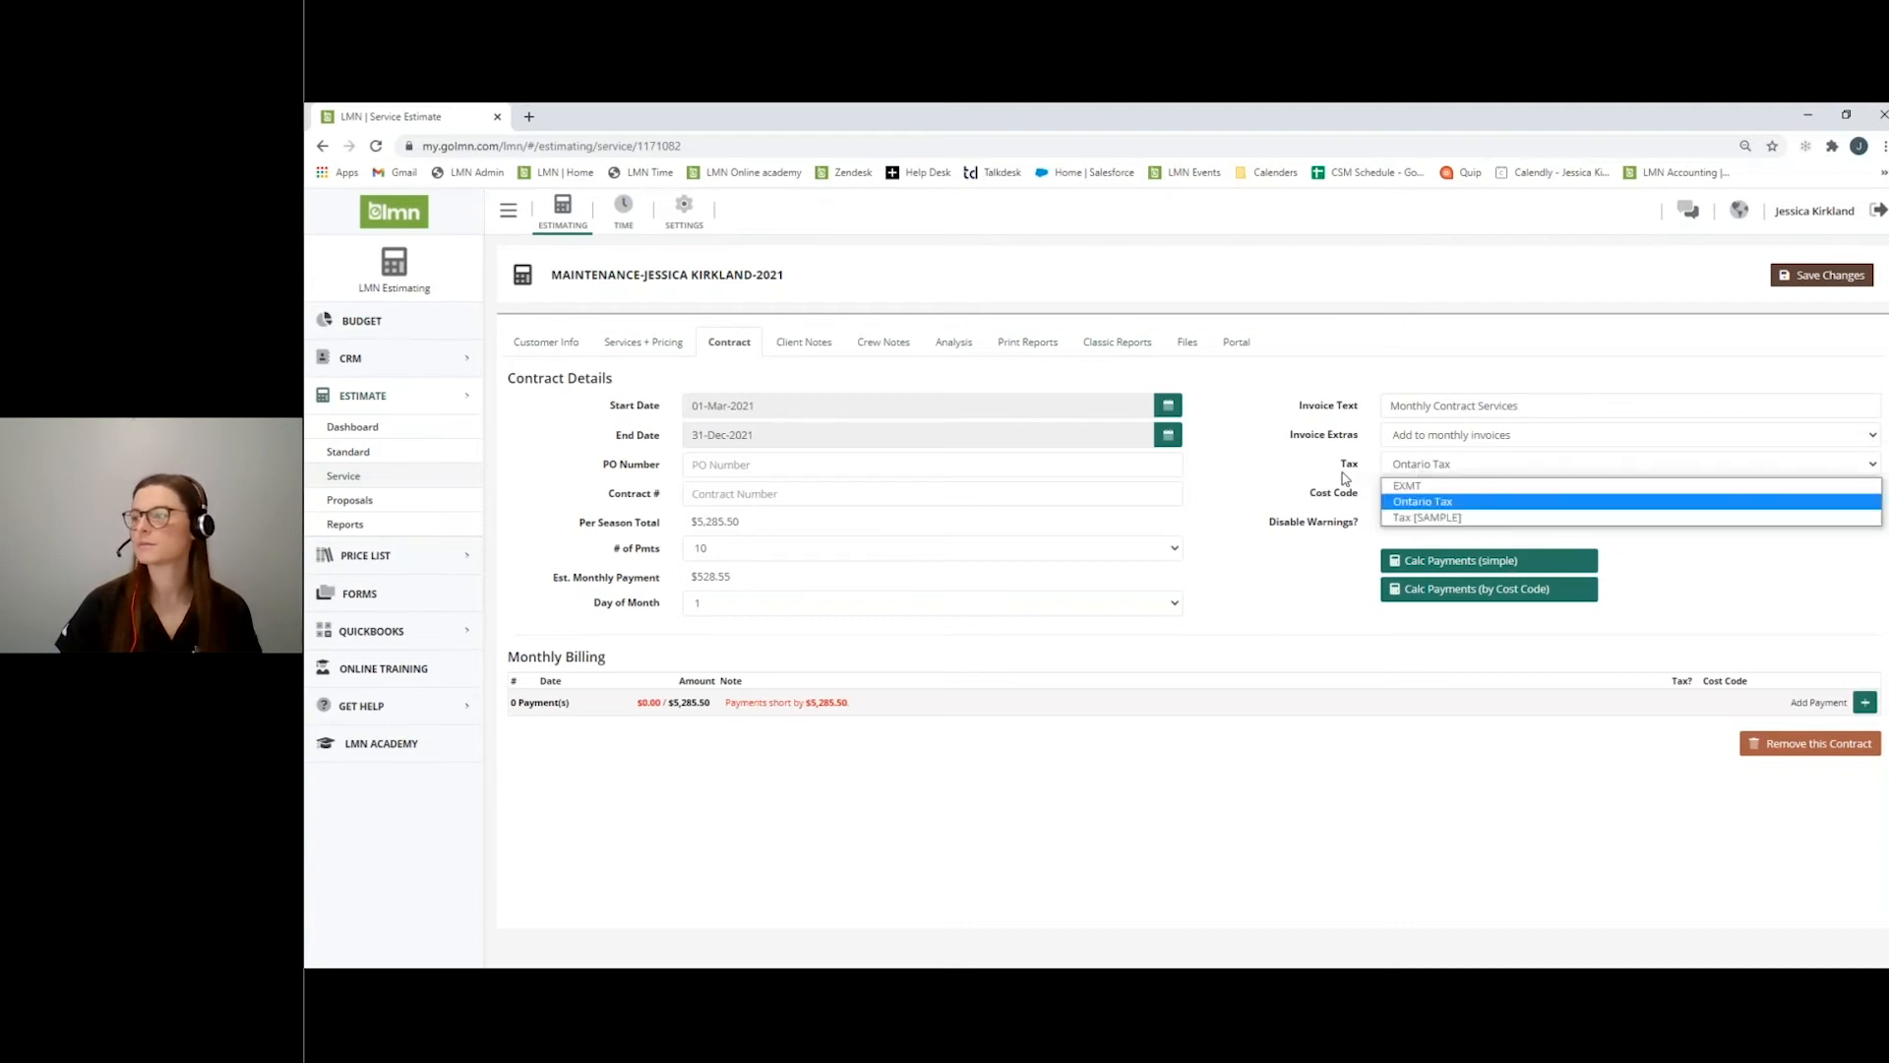
click(1374, 504)
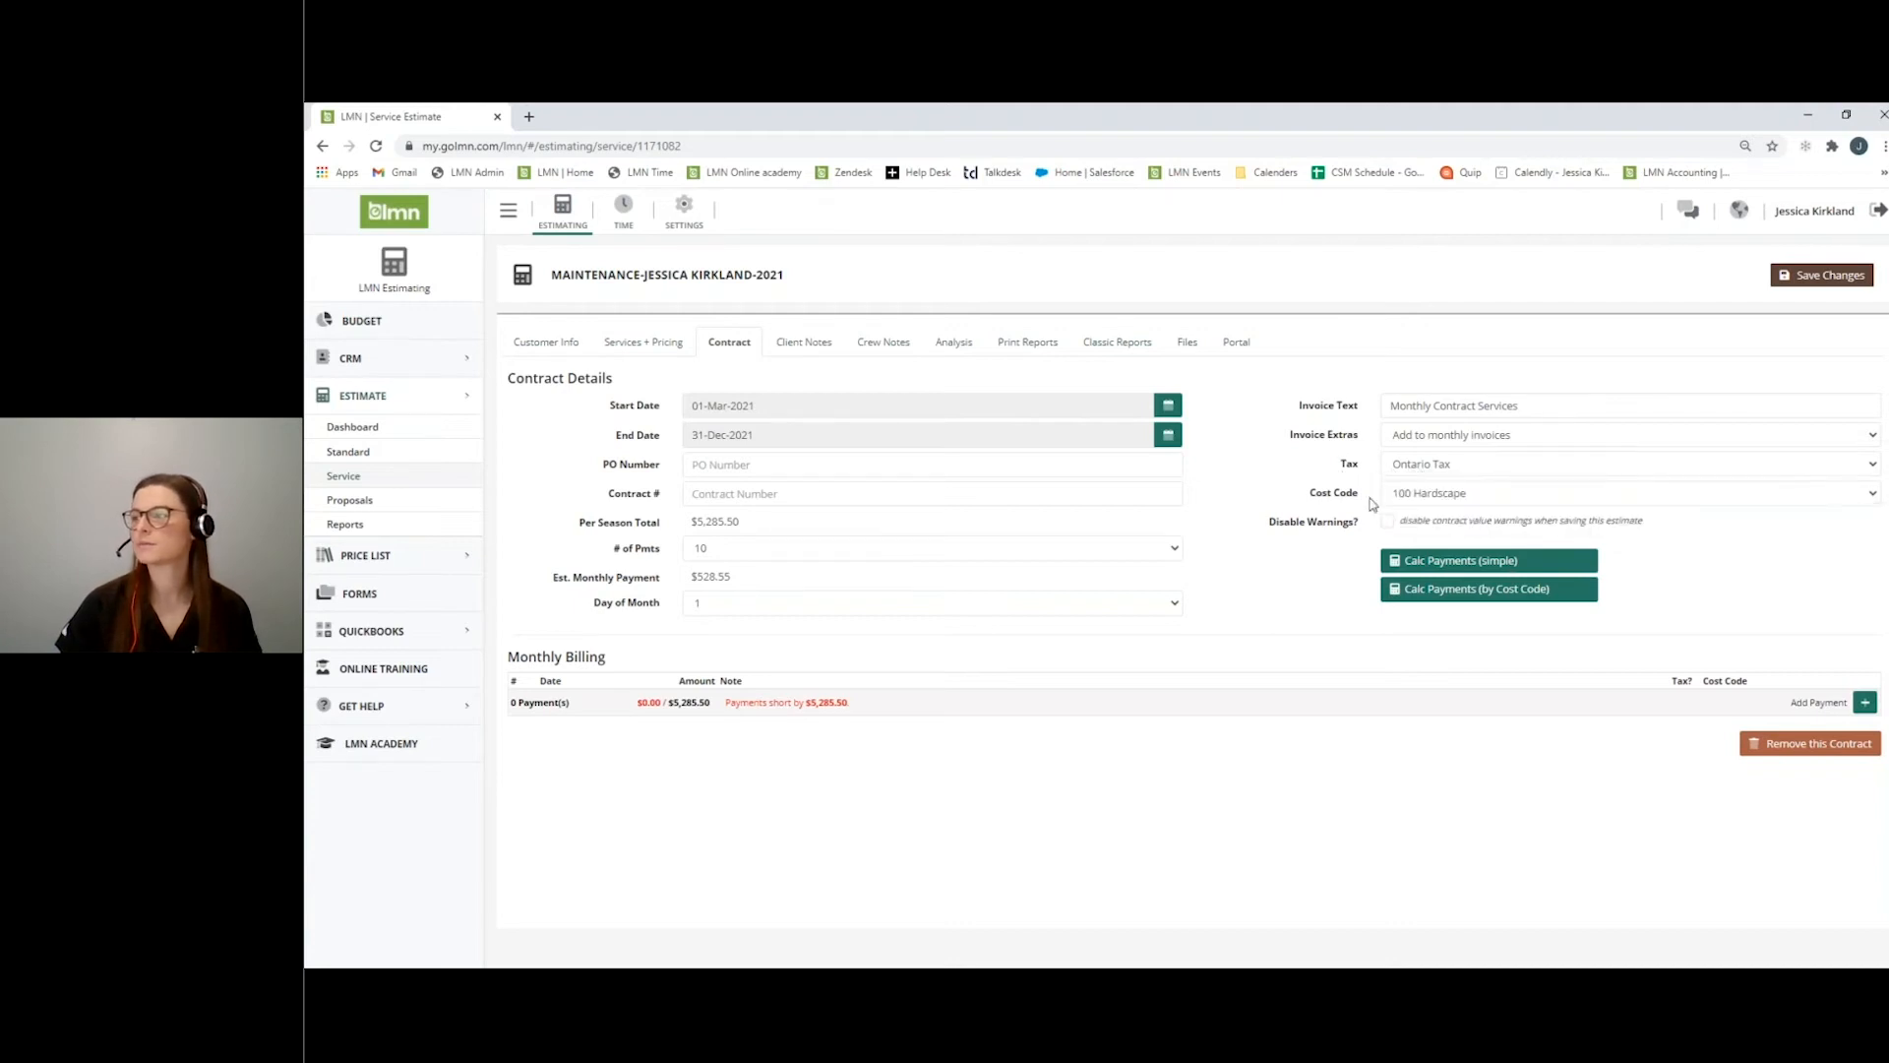
click(1433, 502)
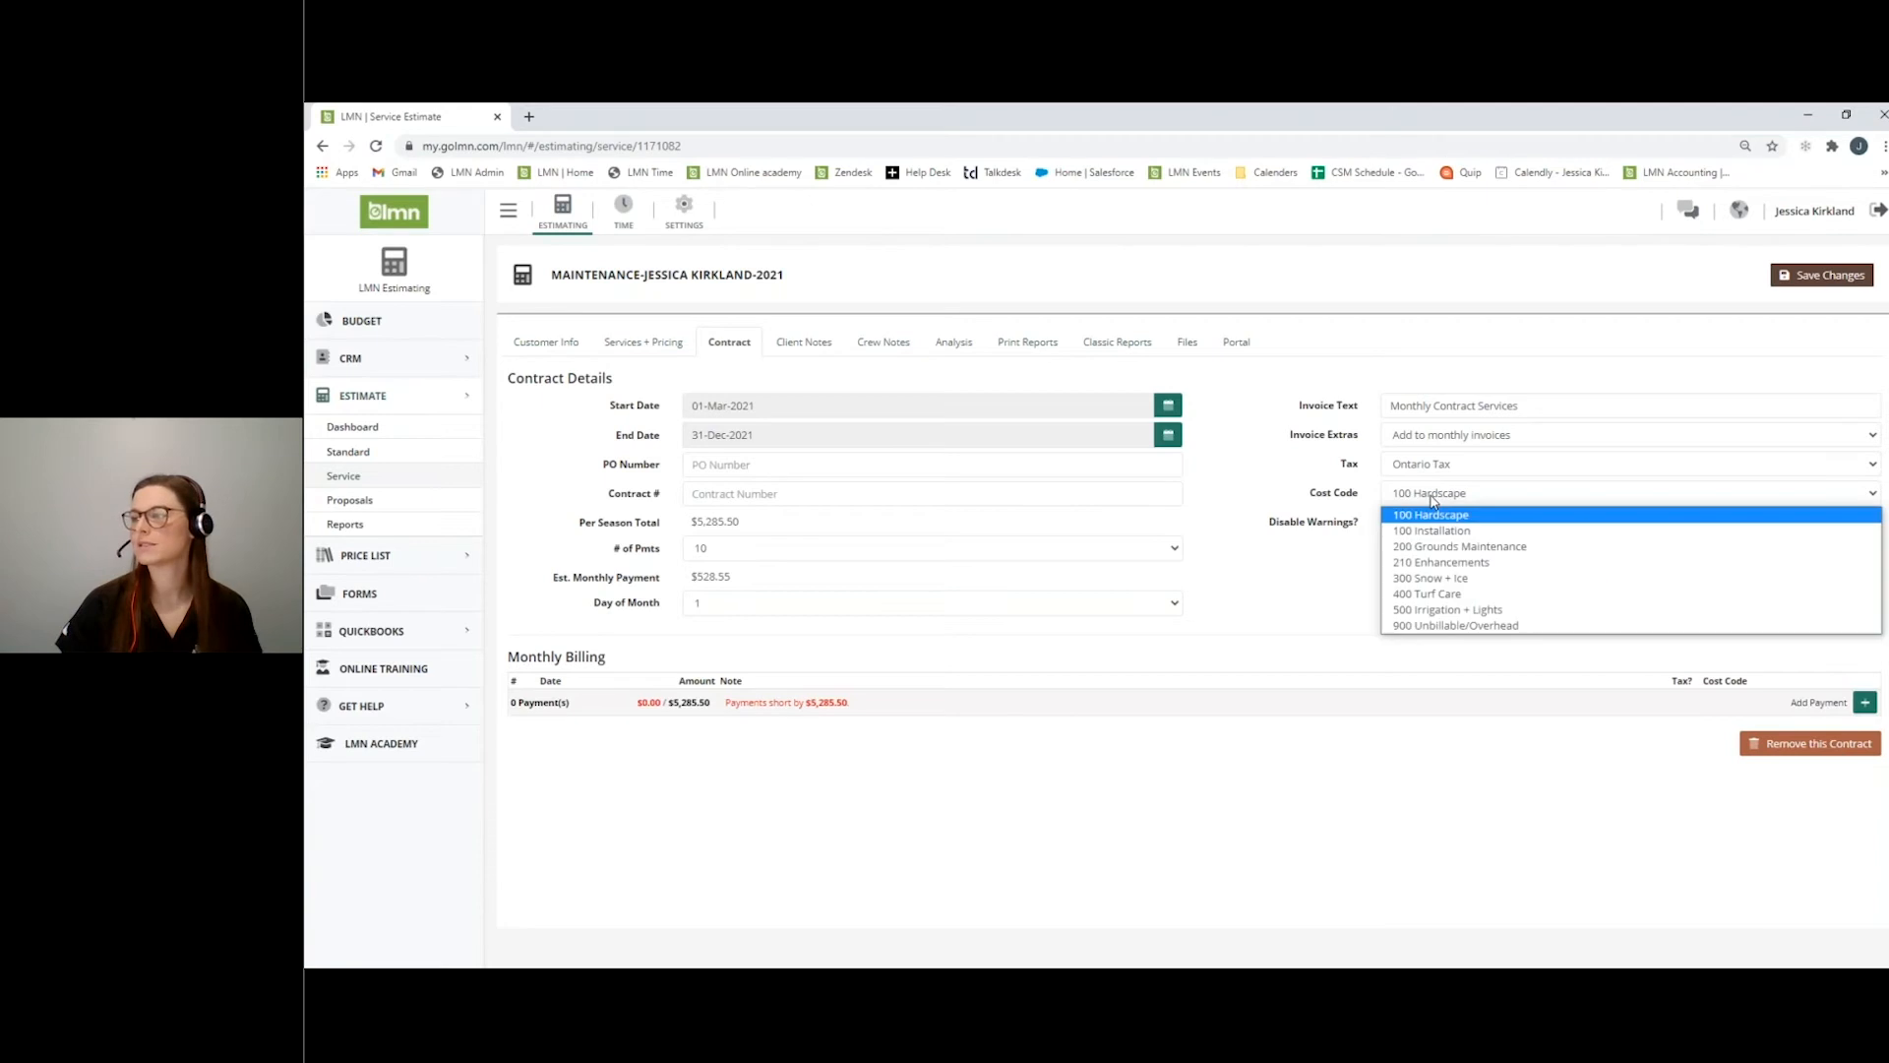
click(1422, 547)
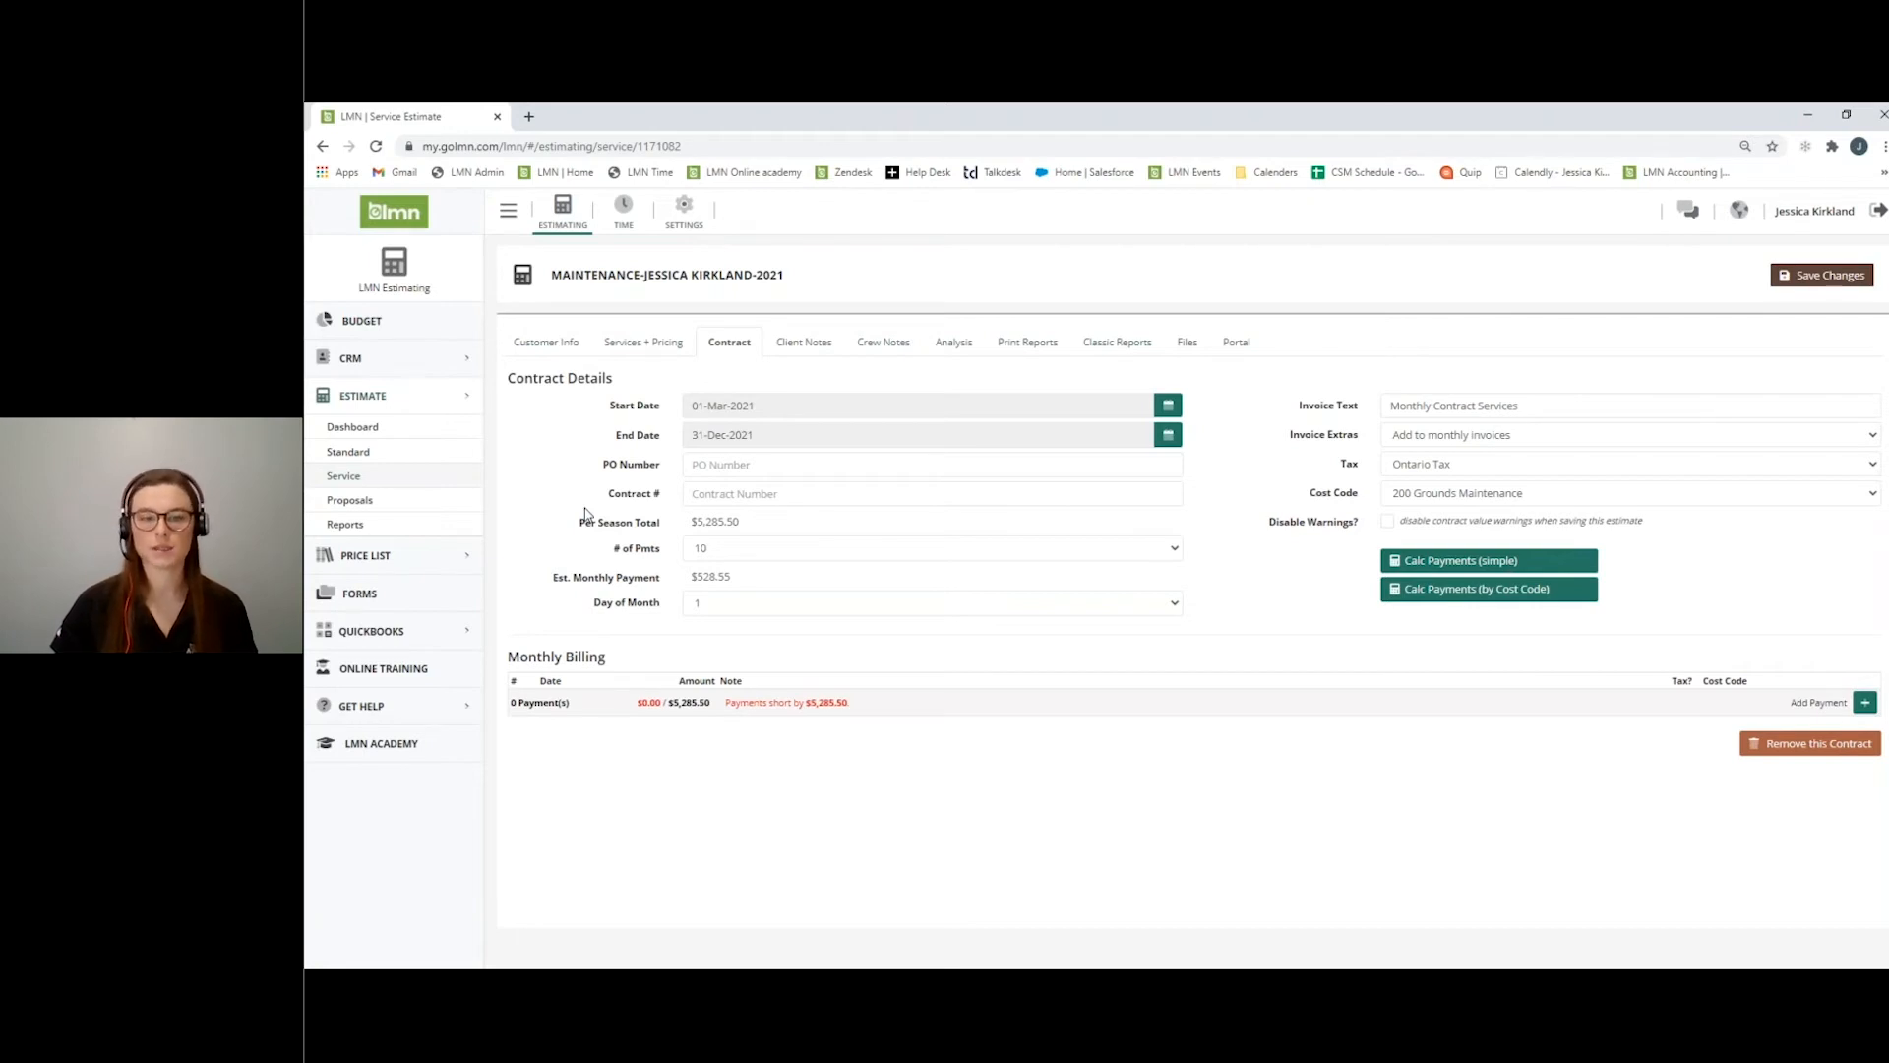
Calculate the contract's monthly payments with the simple method, check the billing lines' cost code options, and save the contract.
click(1476, 568)
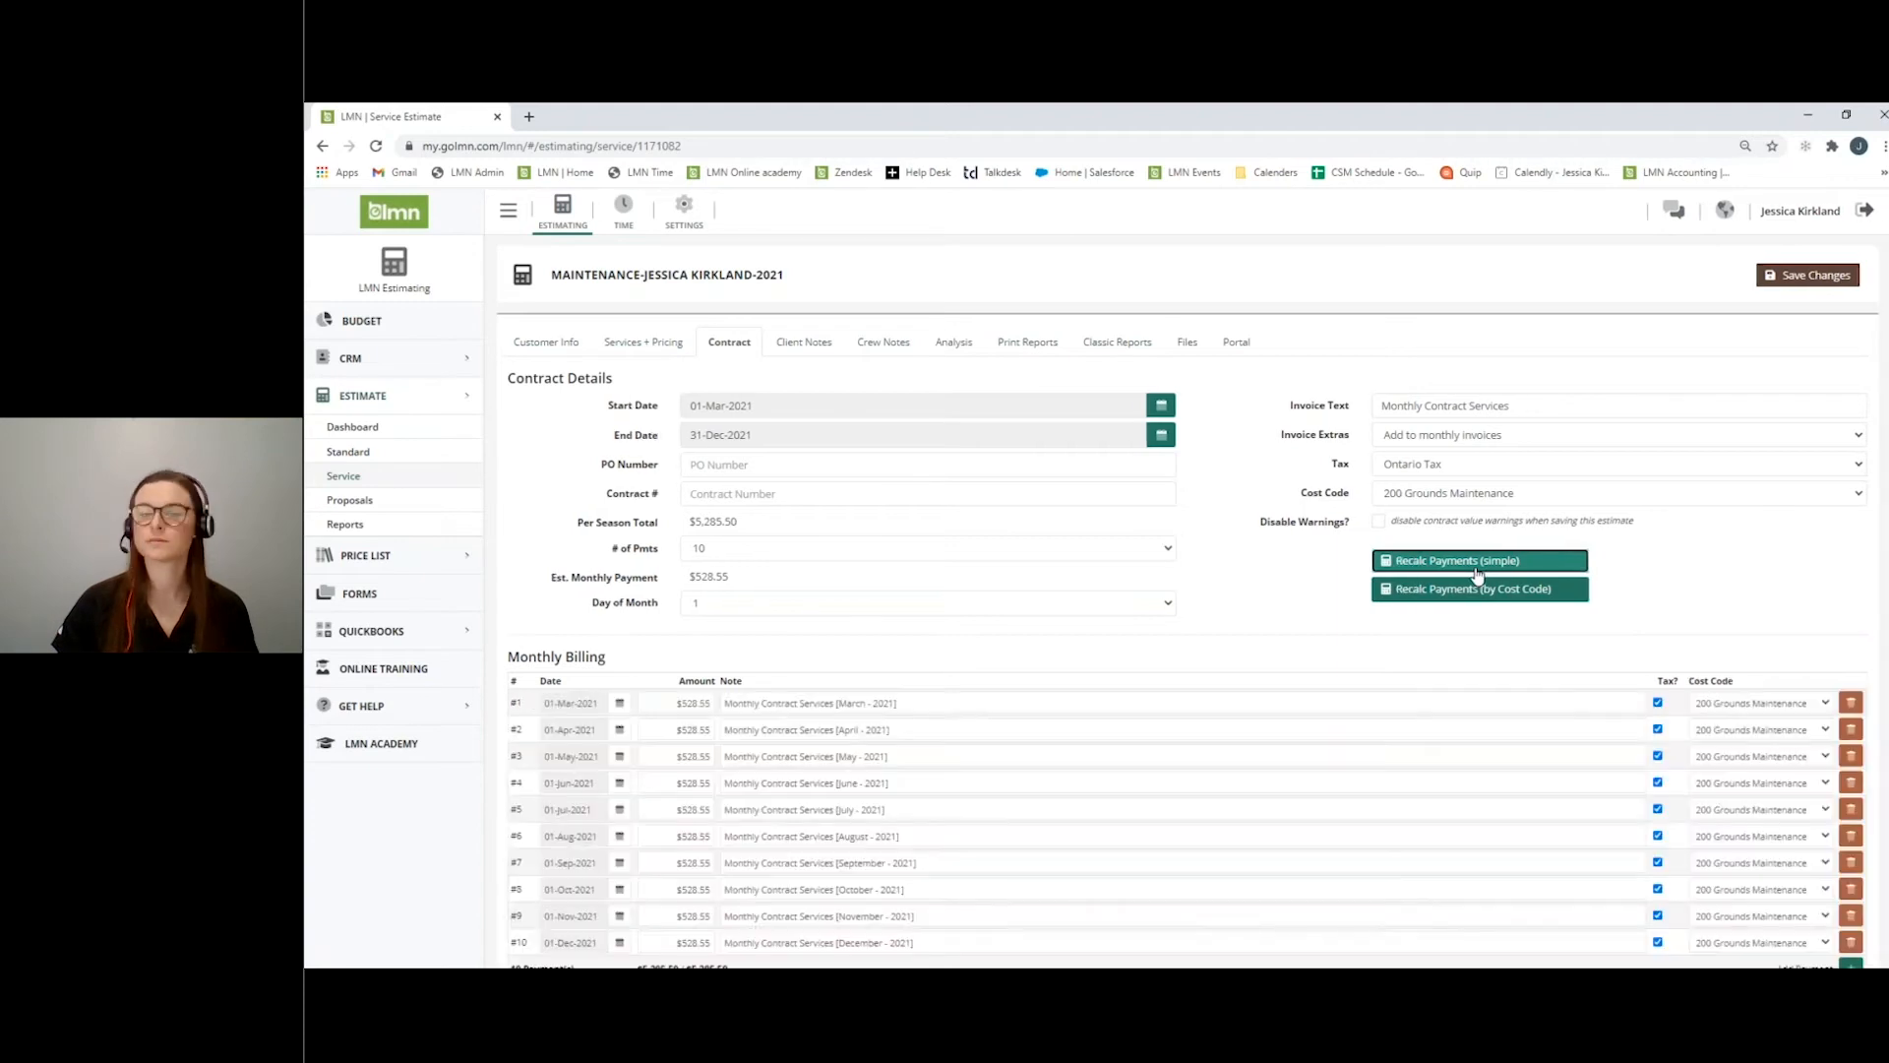
scroll(1476, 574, down, 3)
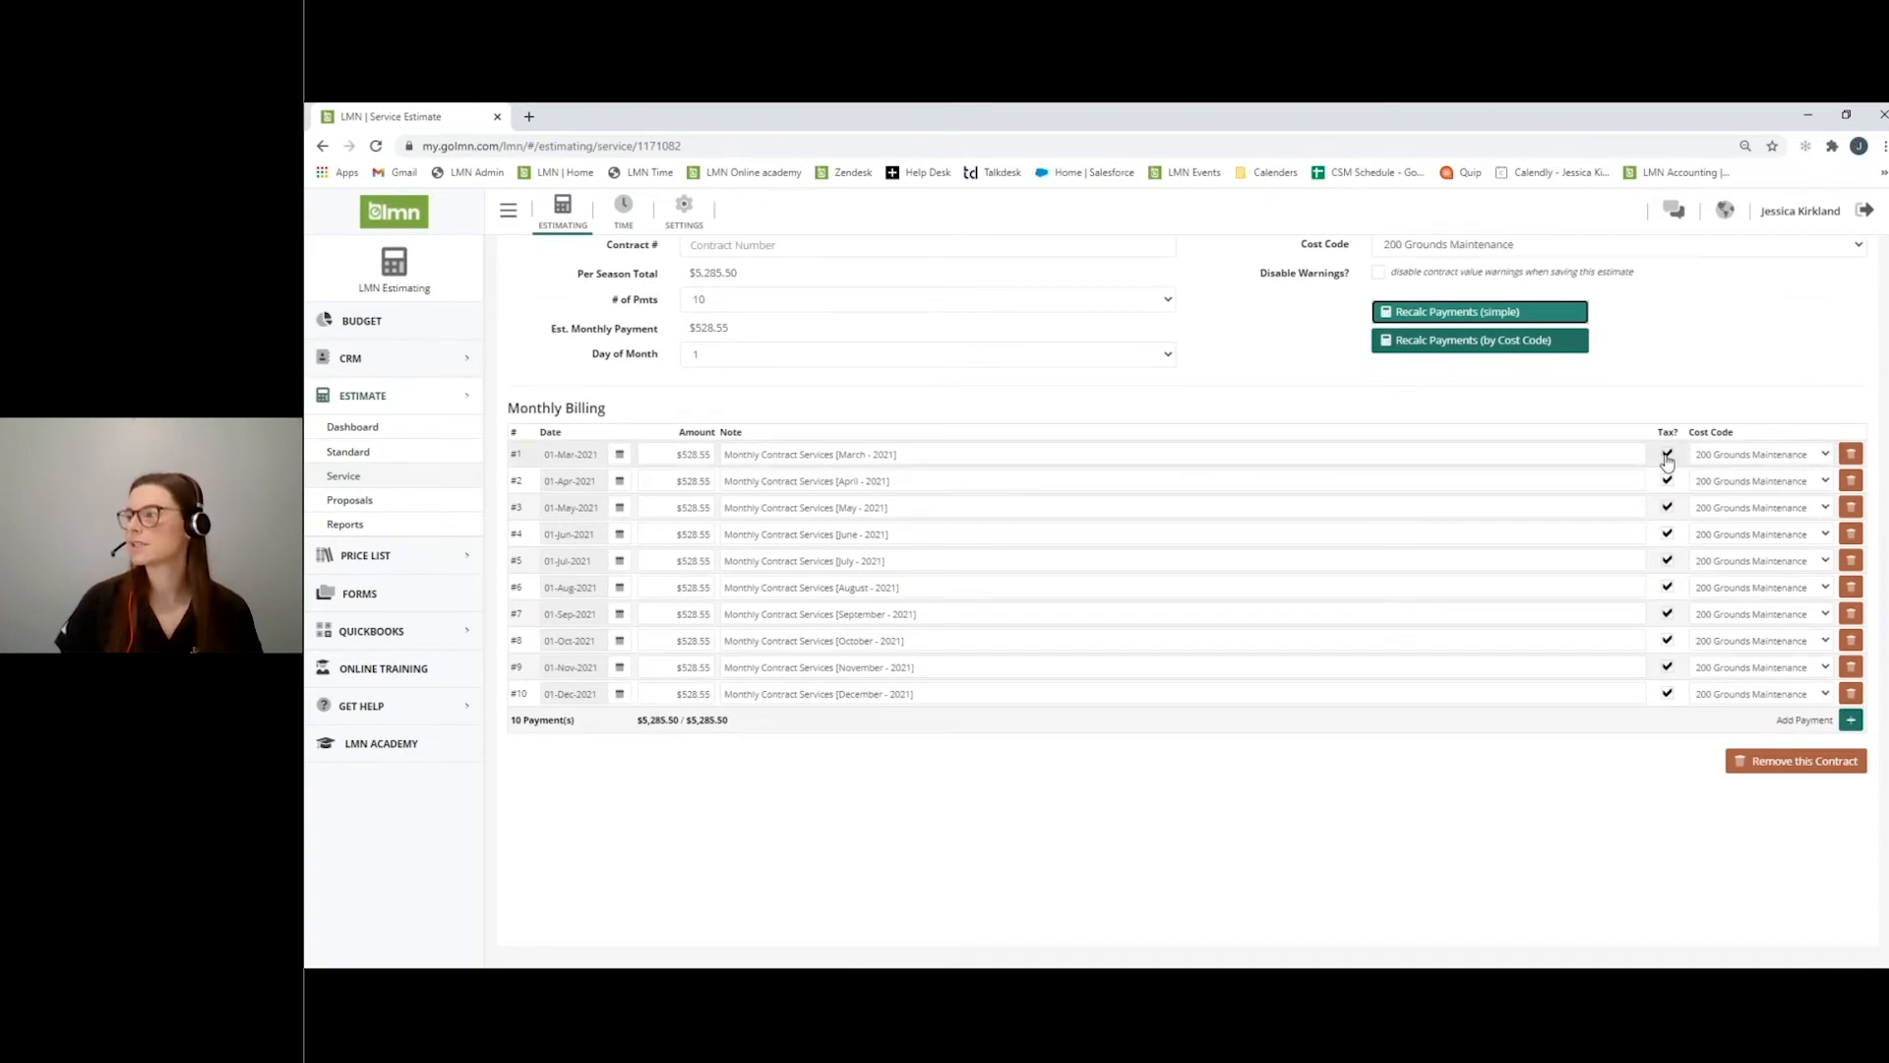
click(1732, 458)
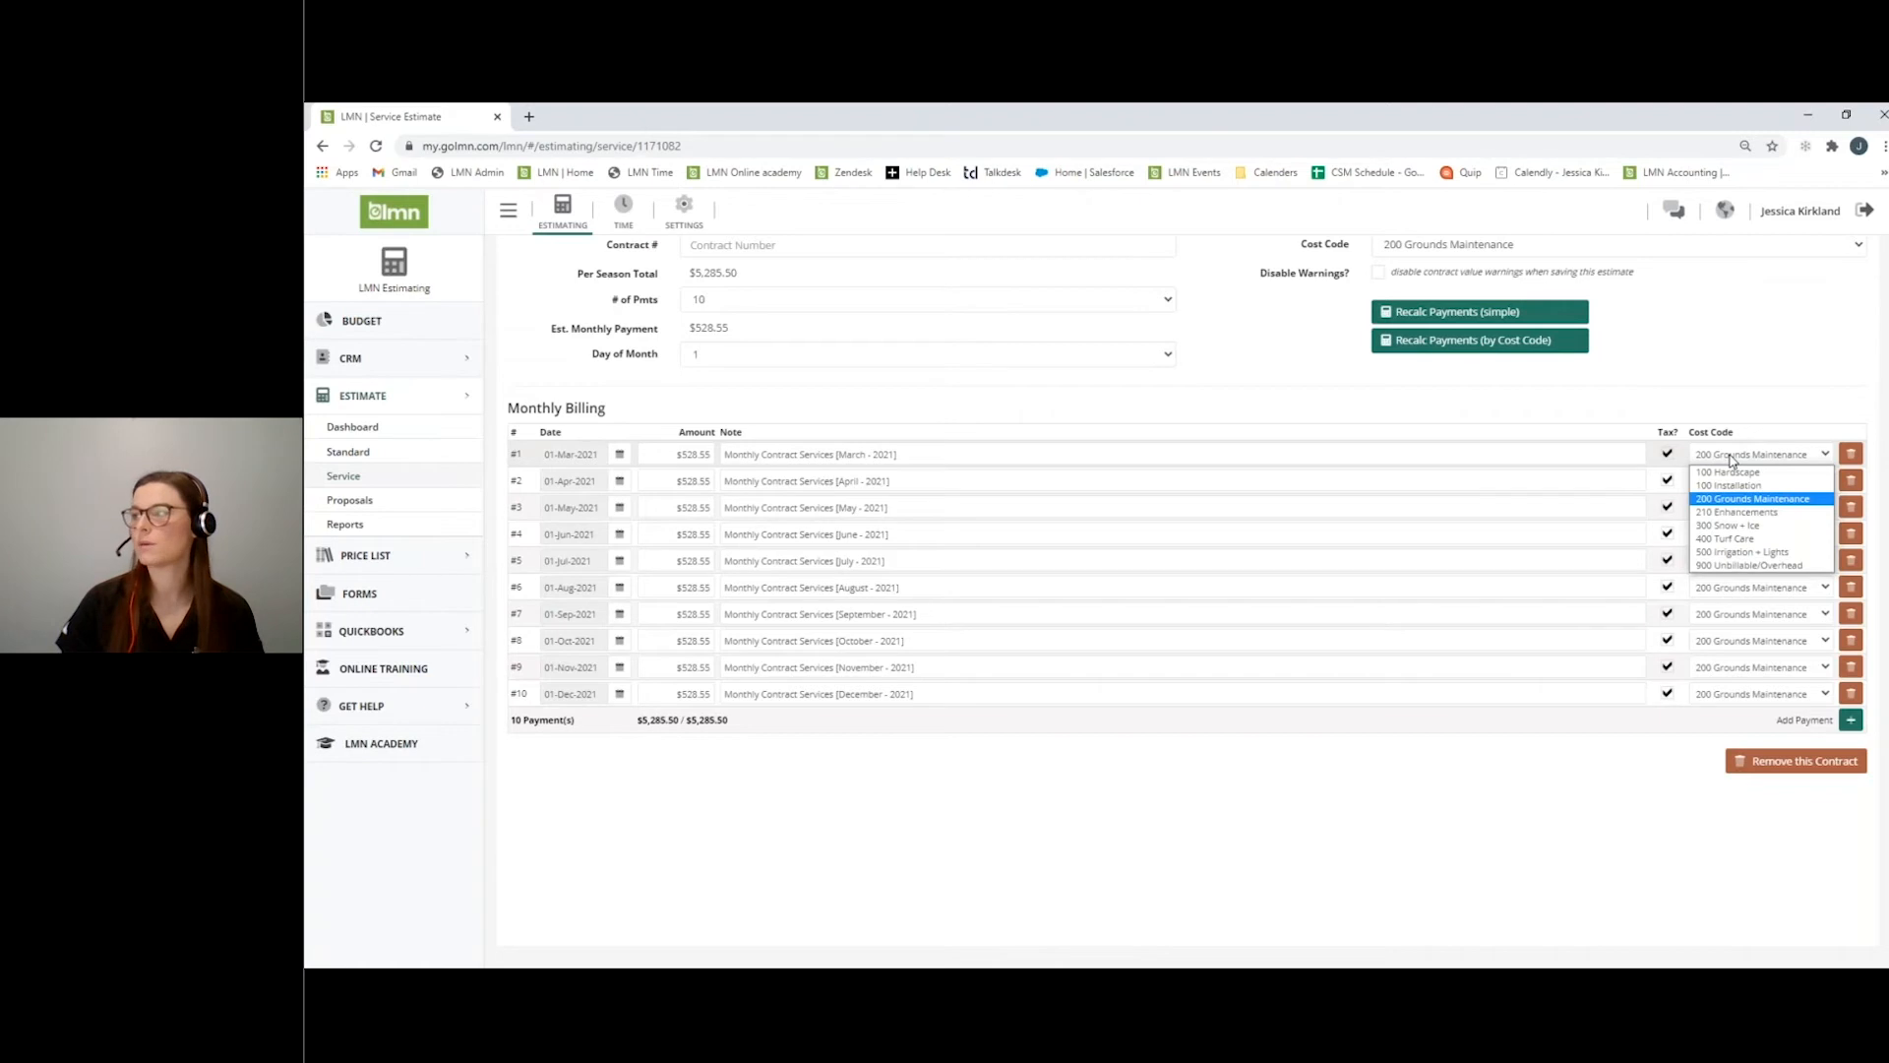
click(1721, 381)
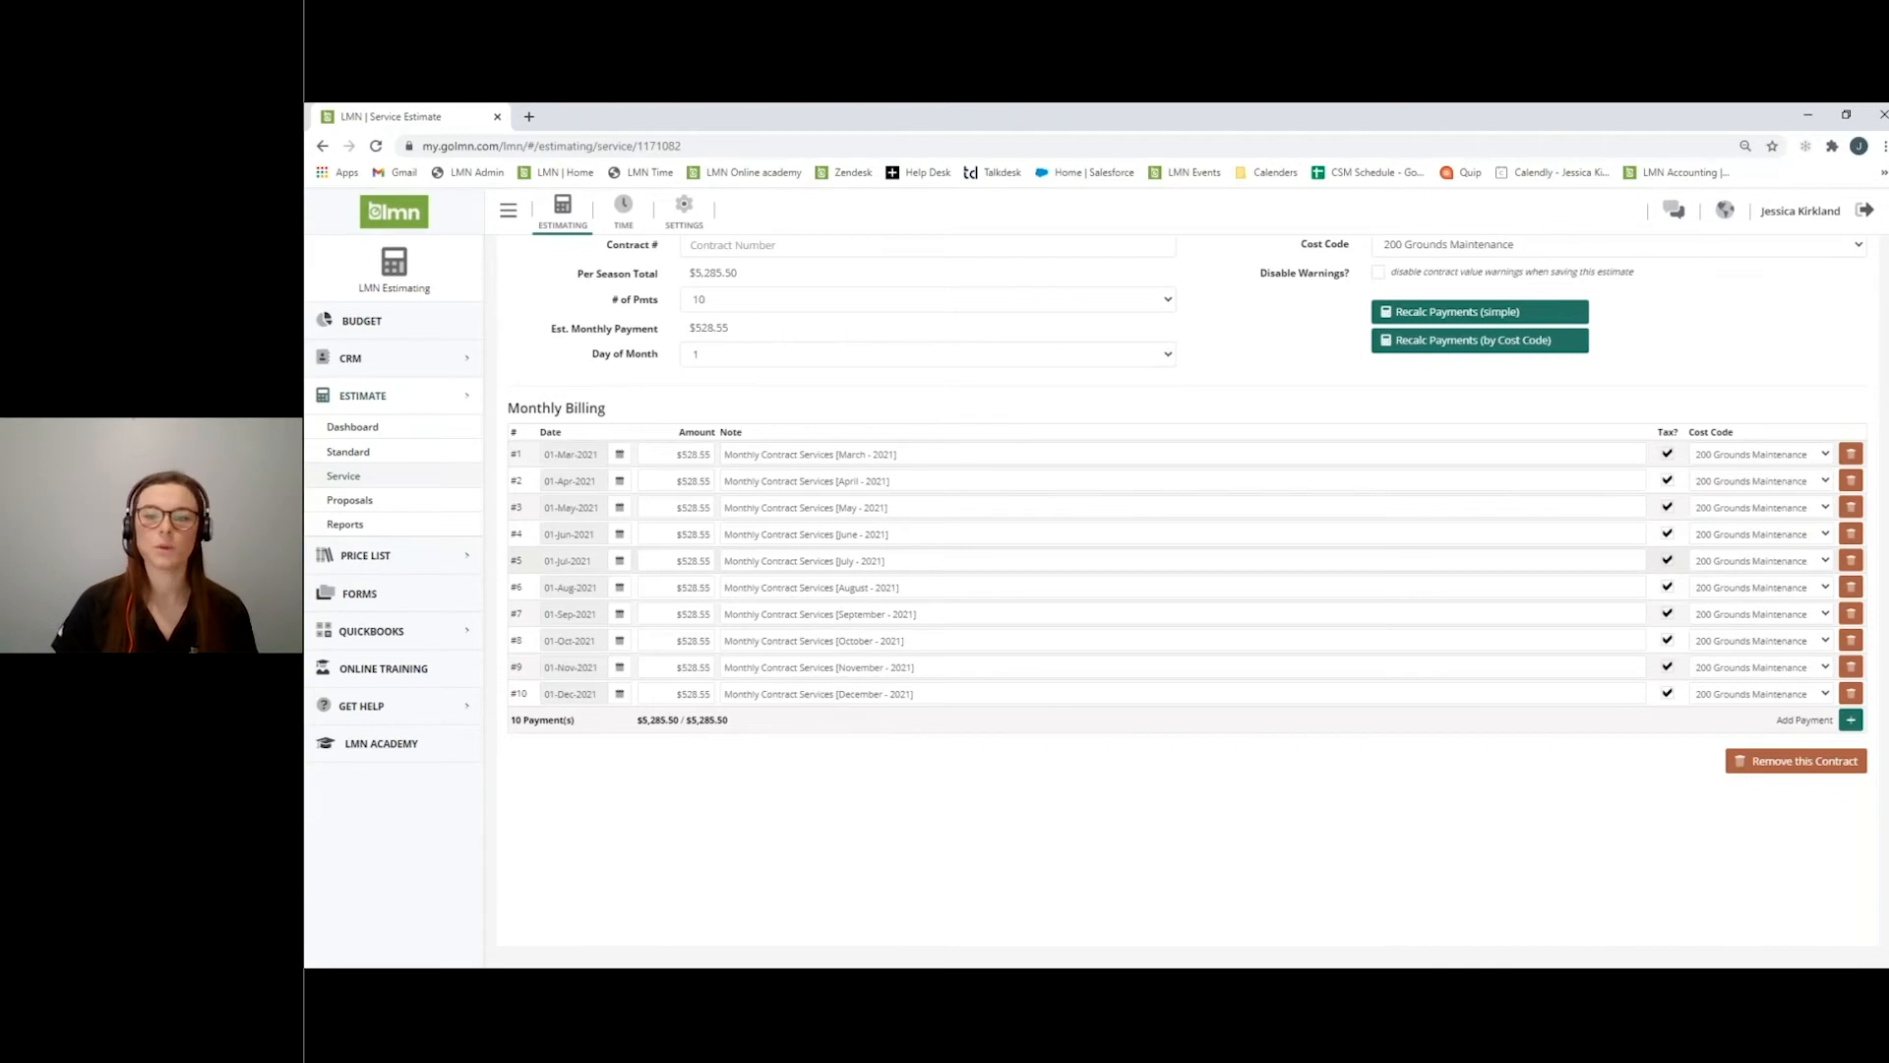
scroll(1420, 531, up, 3)
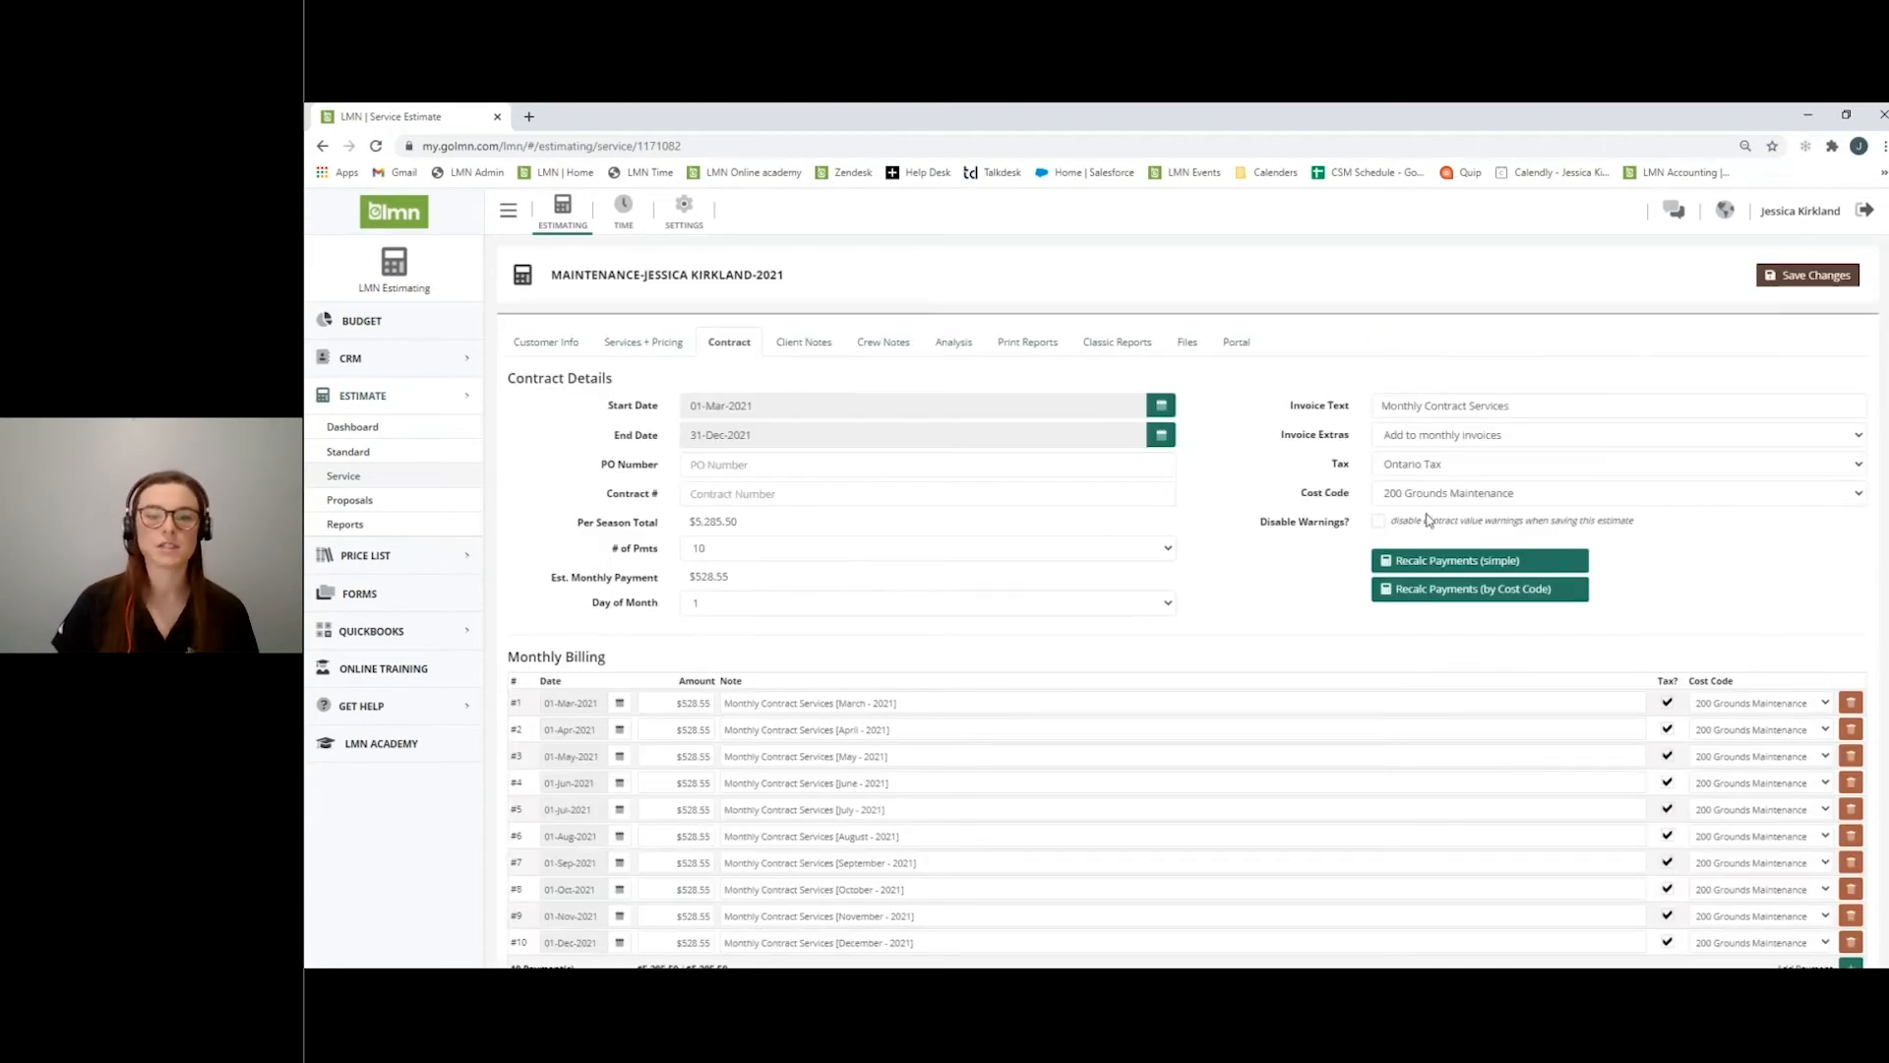
click(1800, 284)
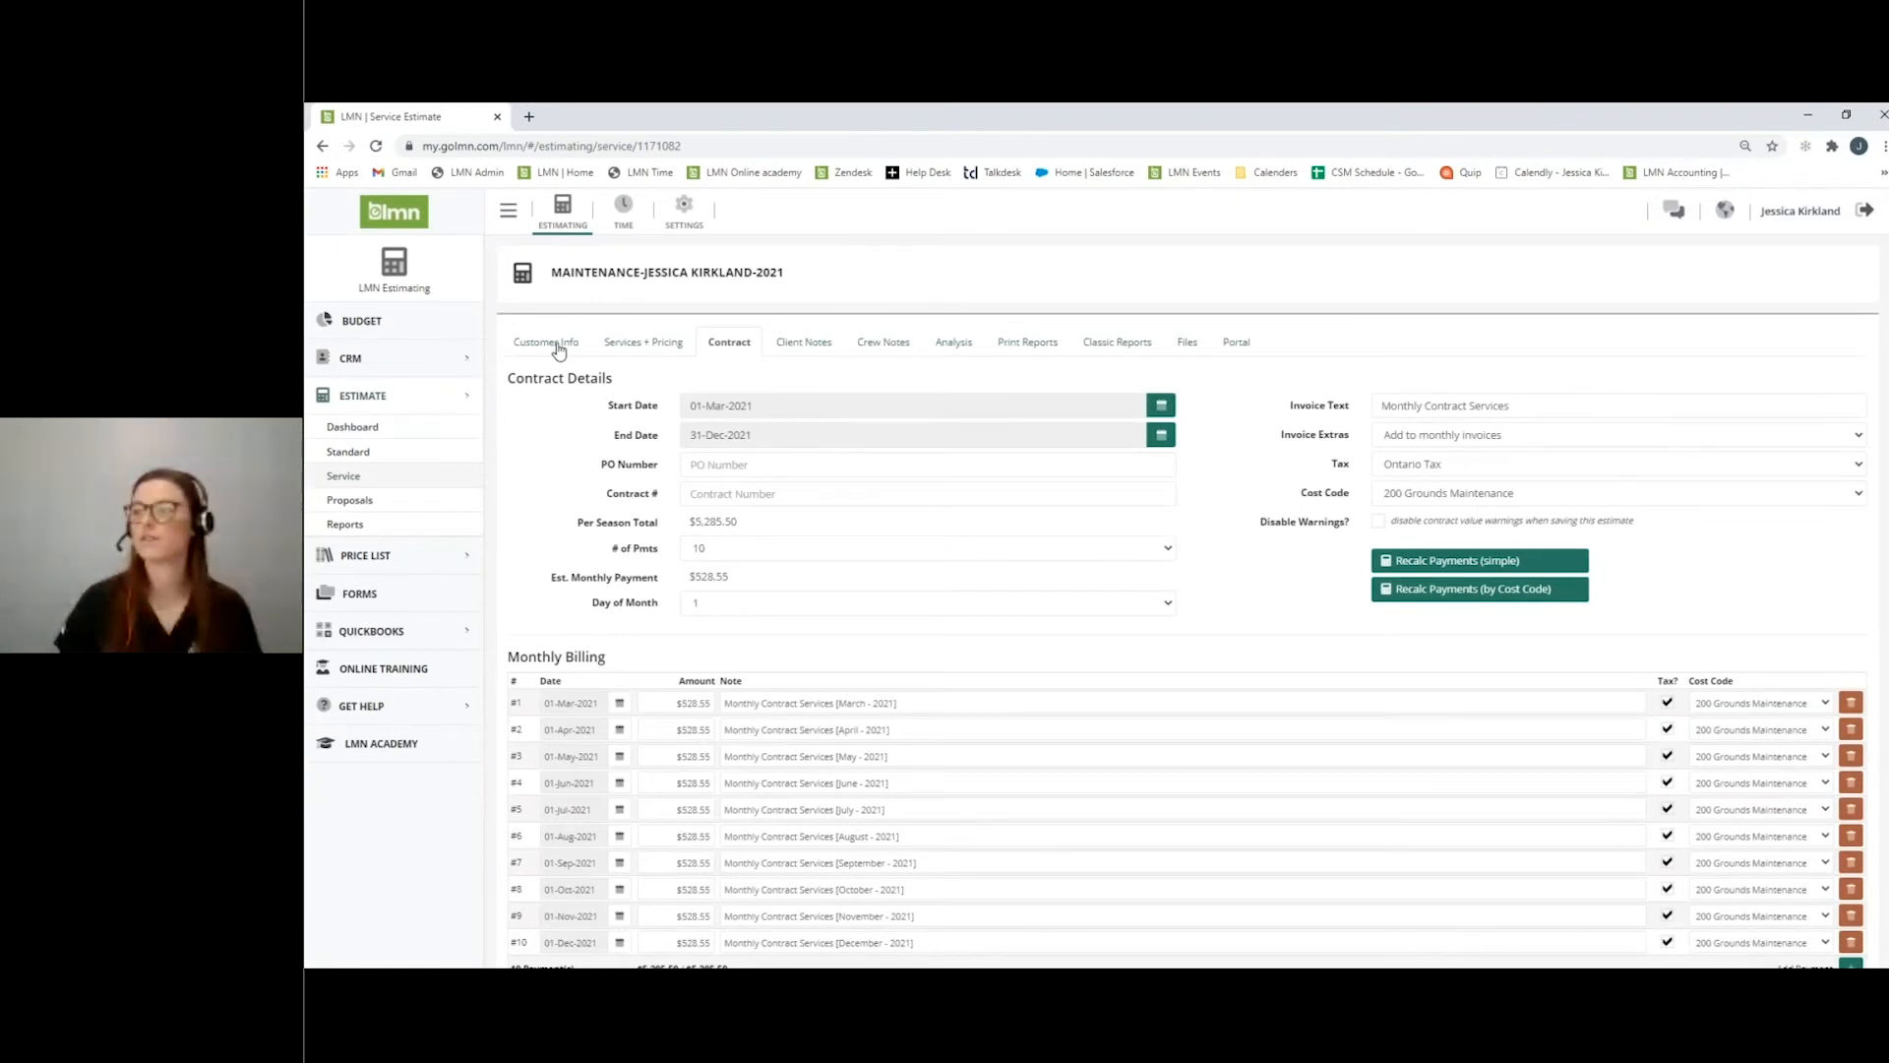
Export the estimate to LMN Time and import its four service tasks as a Service job with time tracked by Service.
click(556, 345)
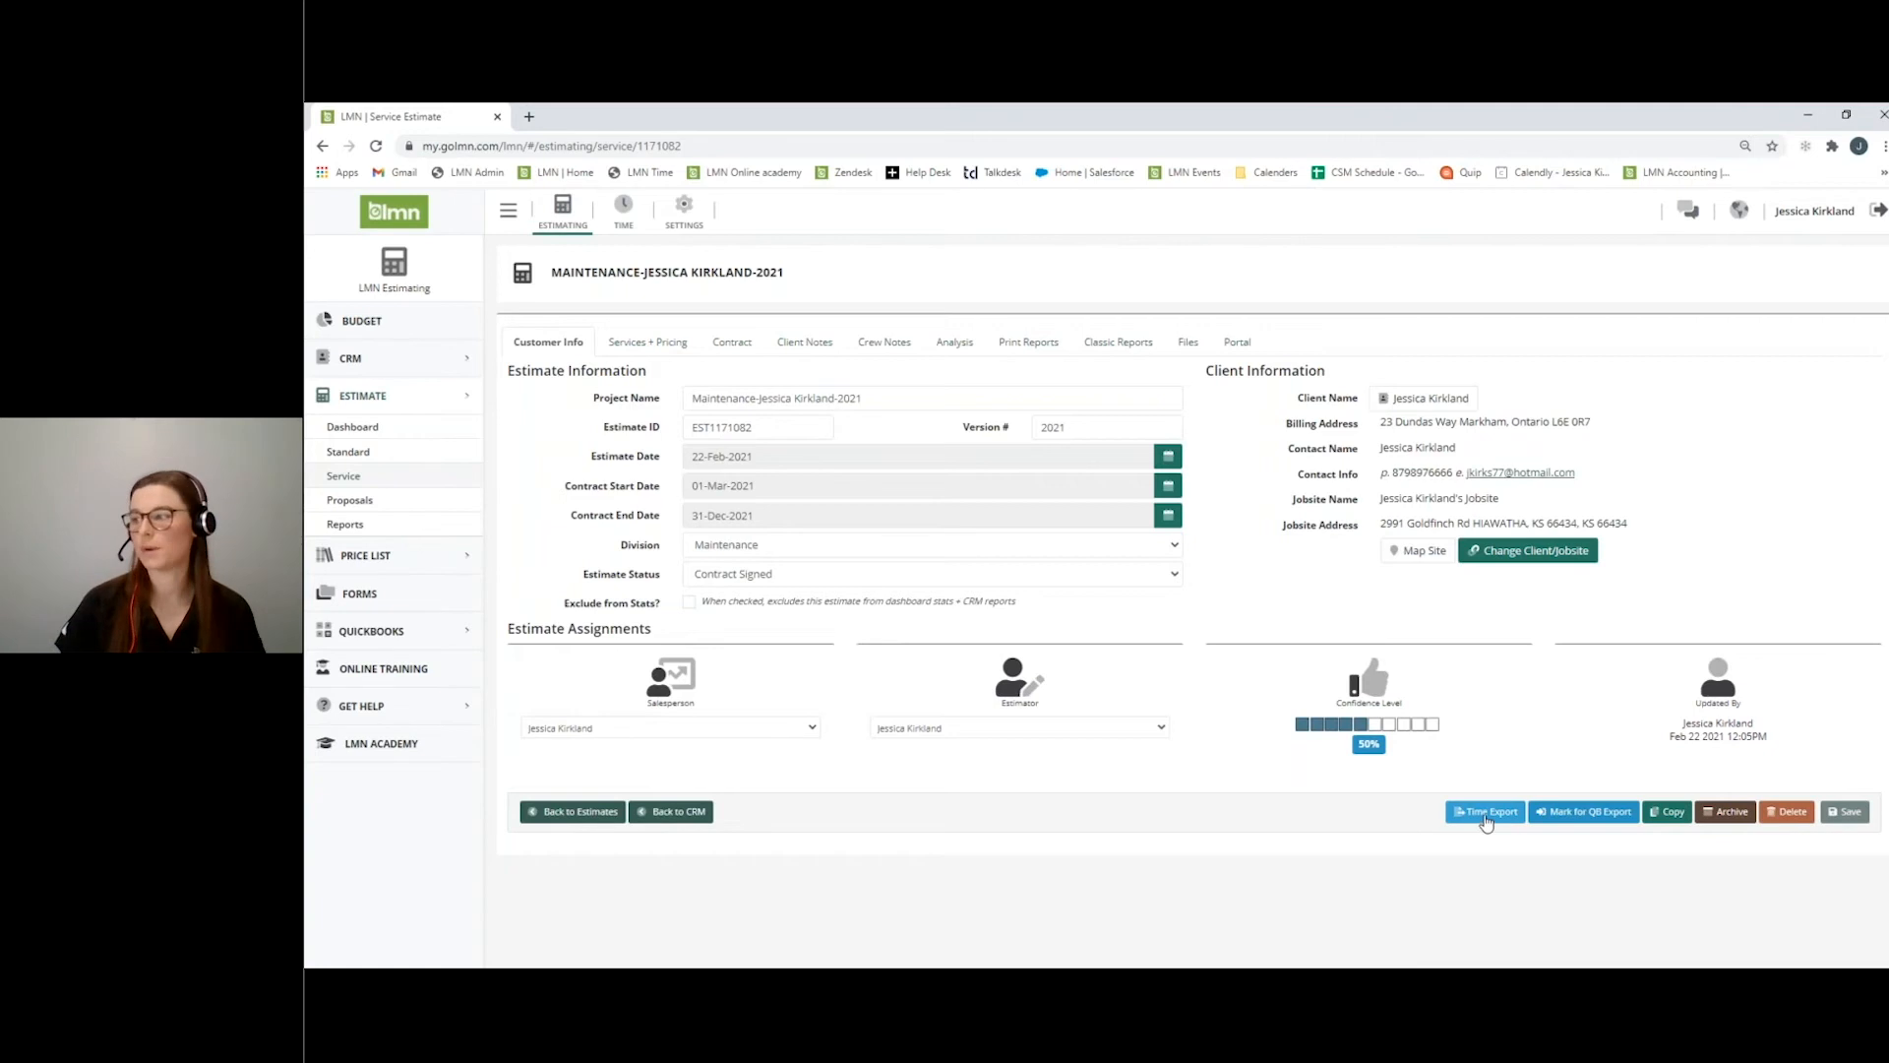
click(1486, 812)
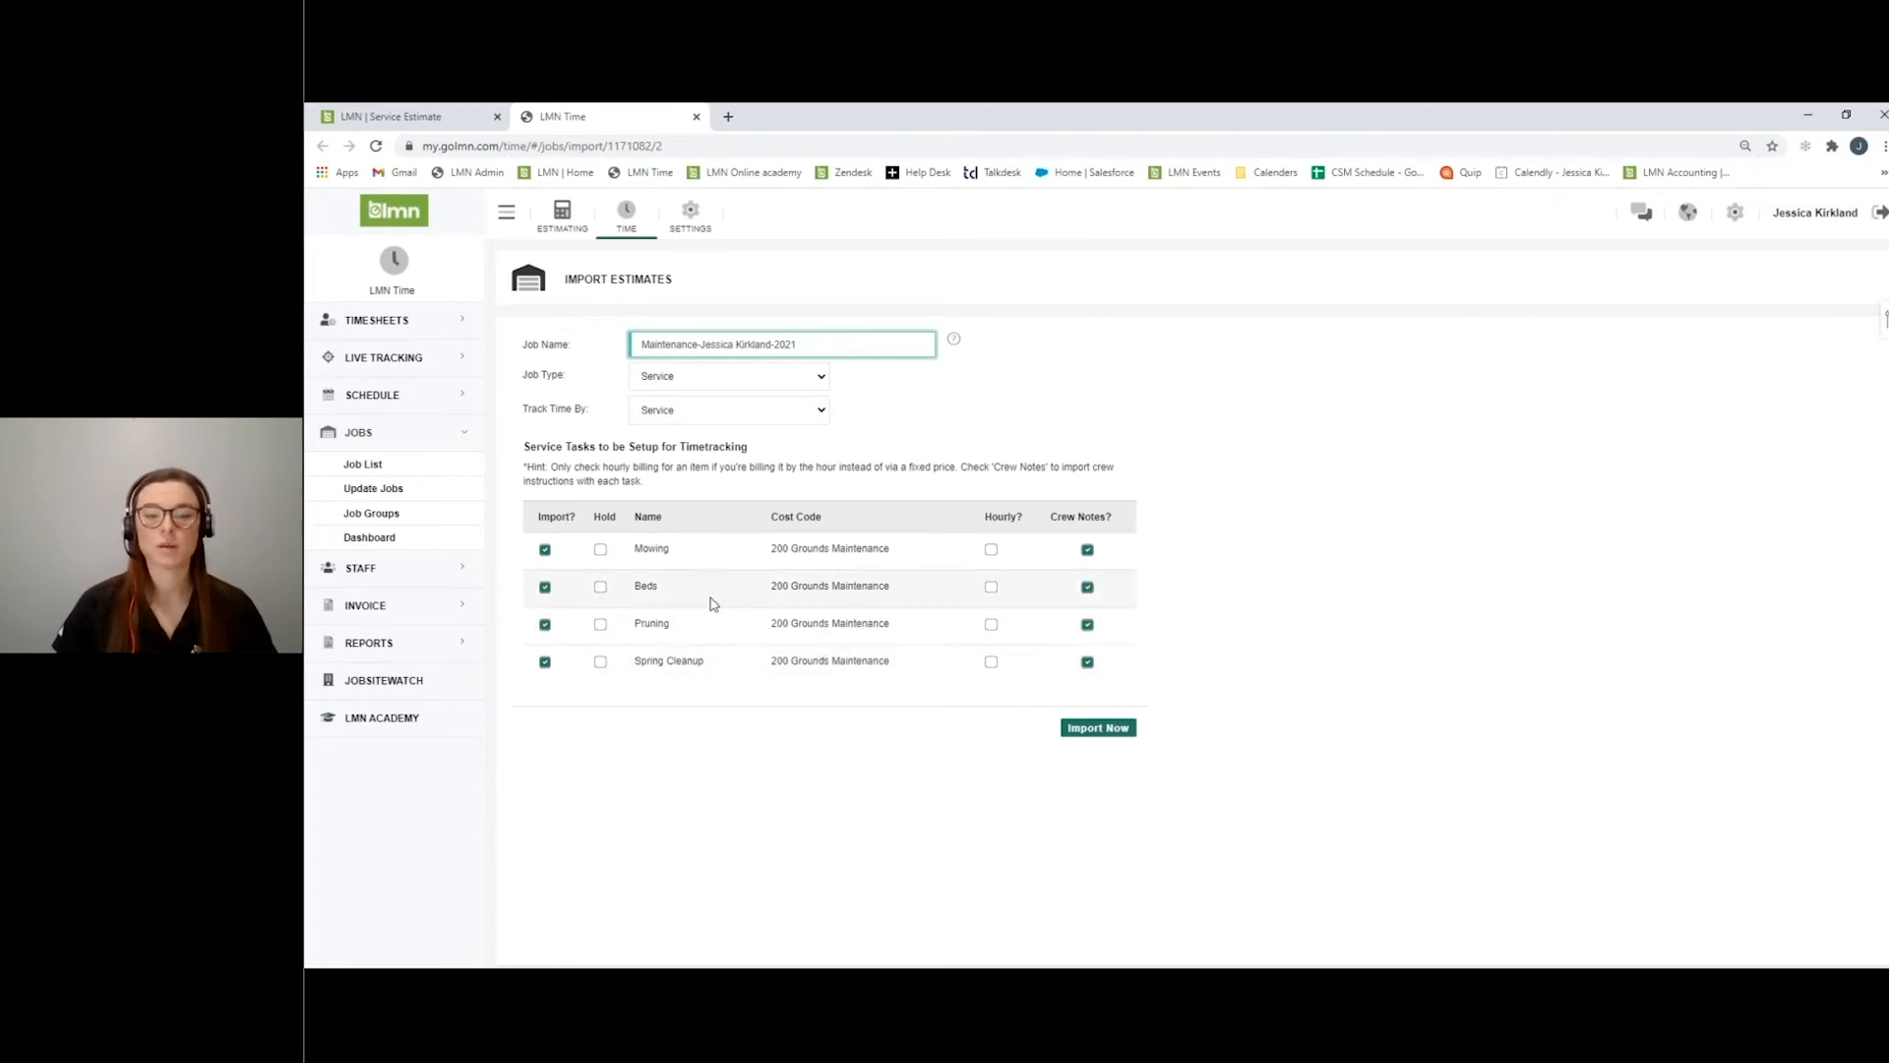
click(670, 415)
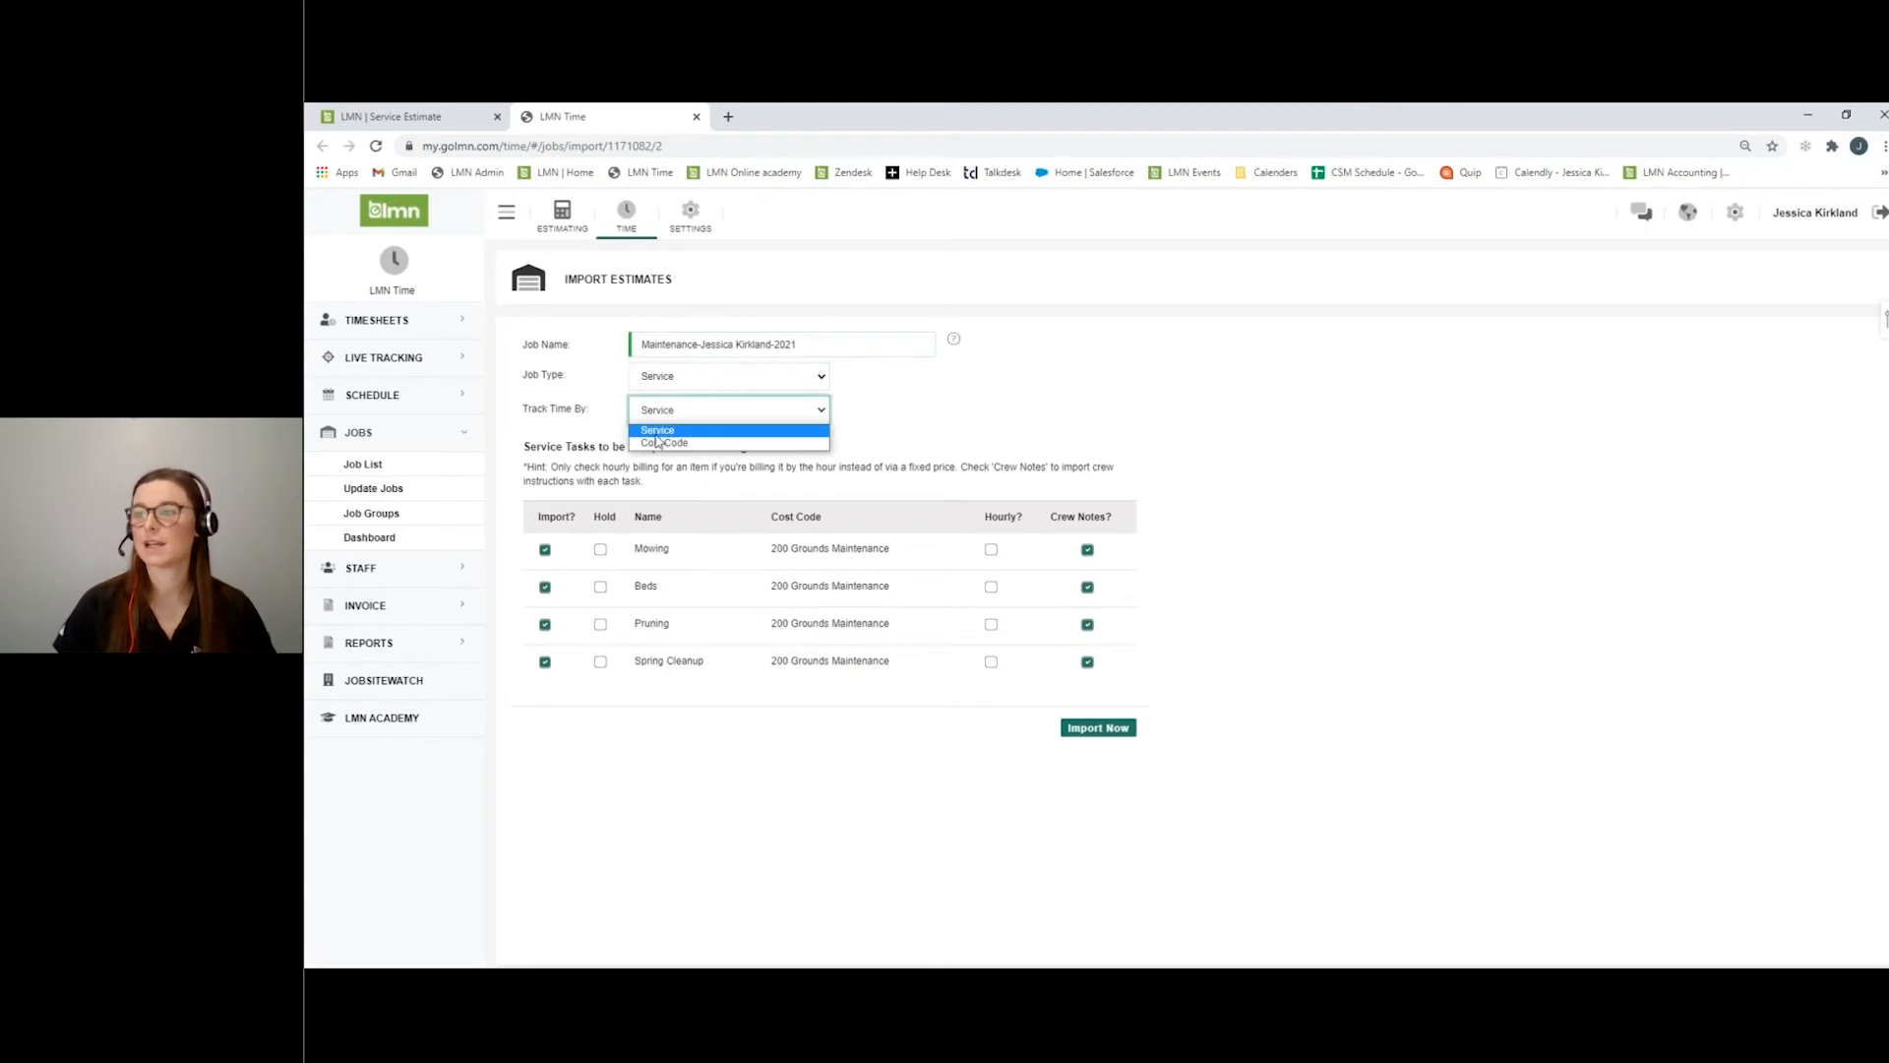
click(1275, 439)
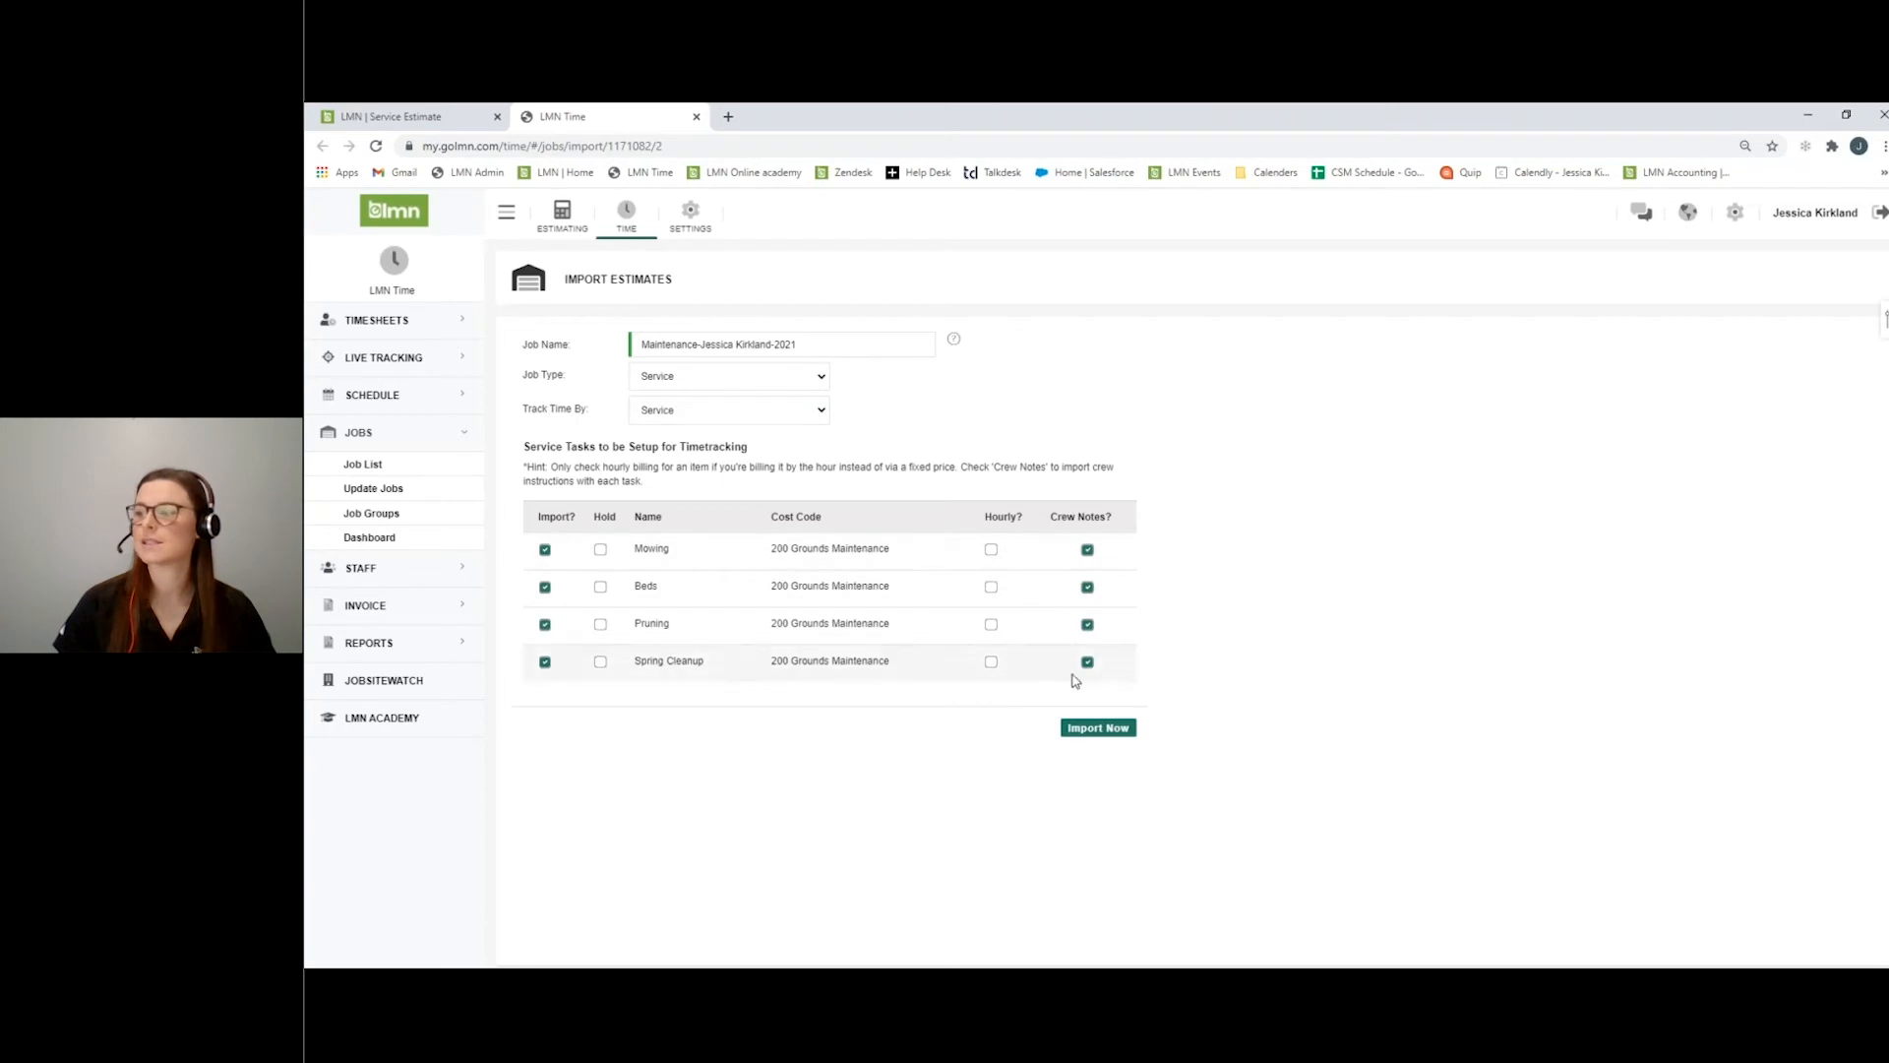
click(1098, 728)
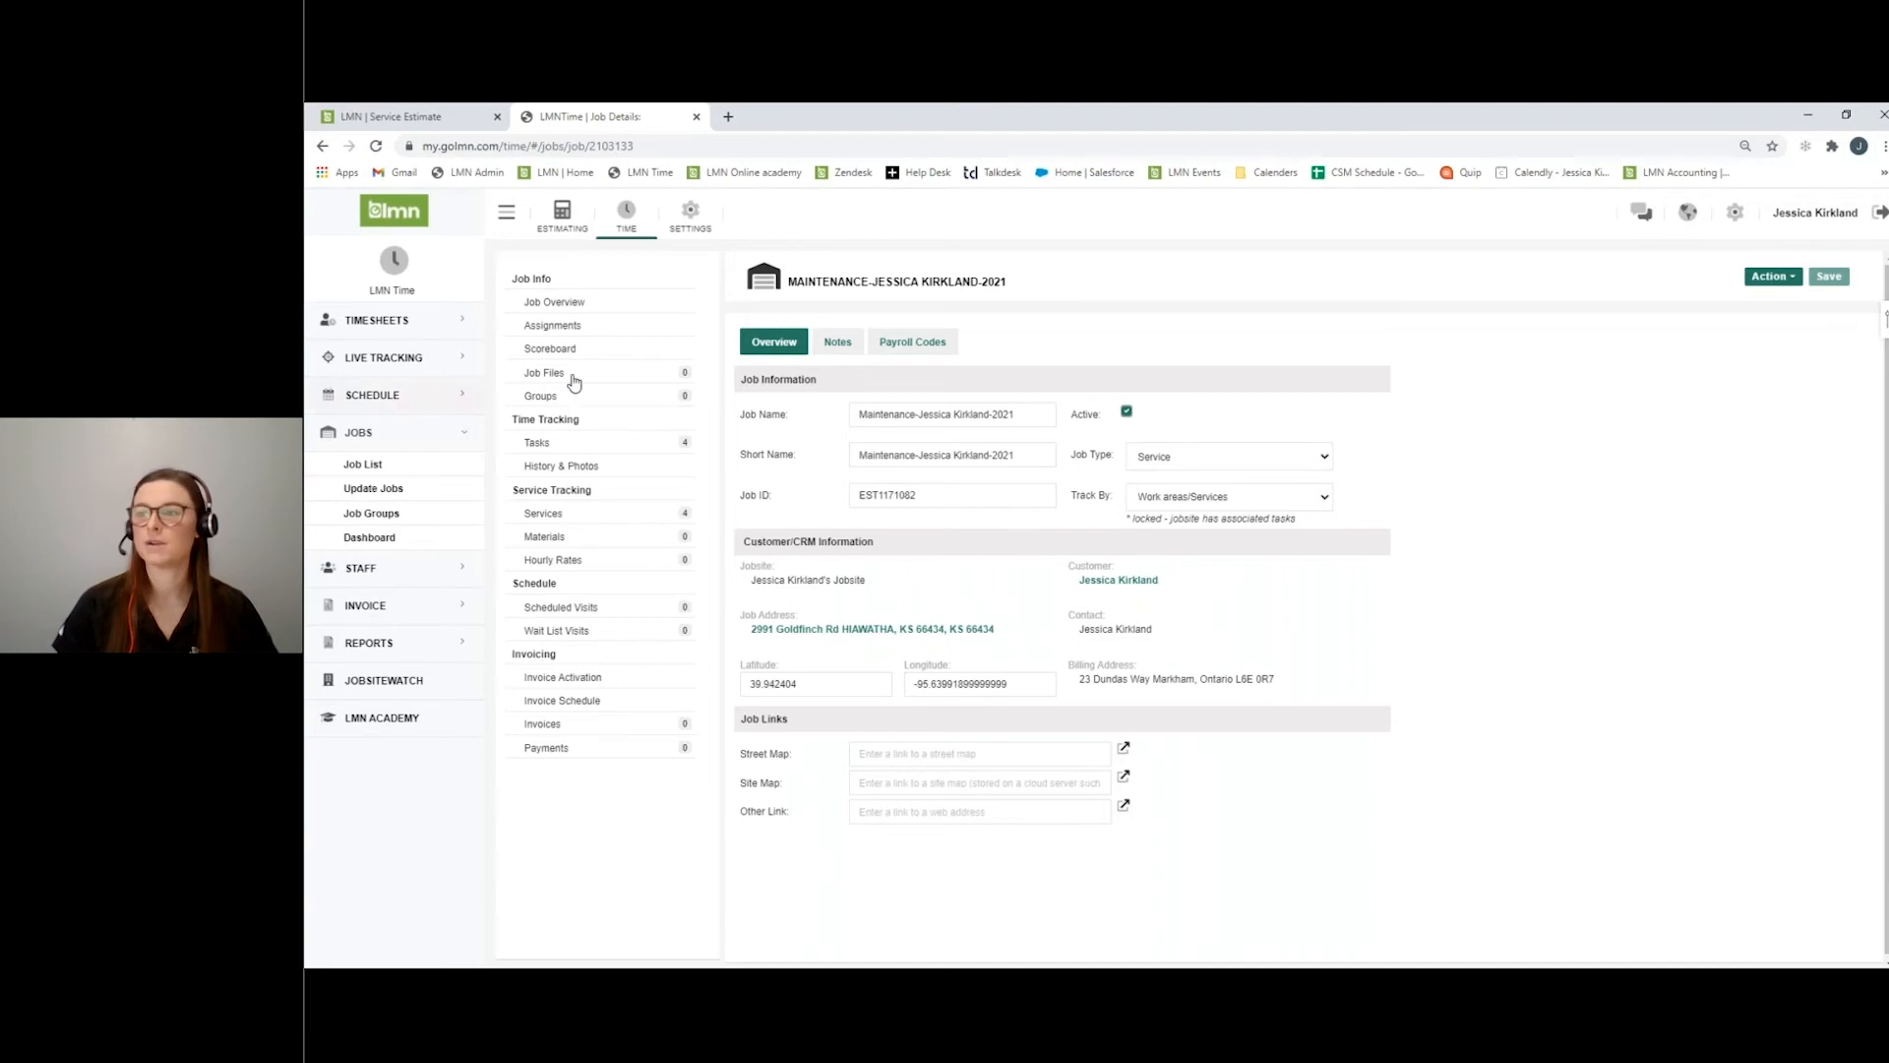
Review the imported job's services with their invoice types, and its monthly invoice schedule.
click(633, 527)
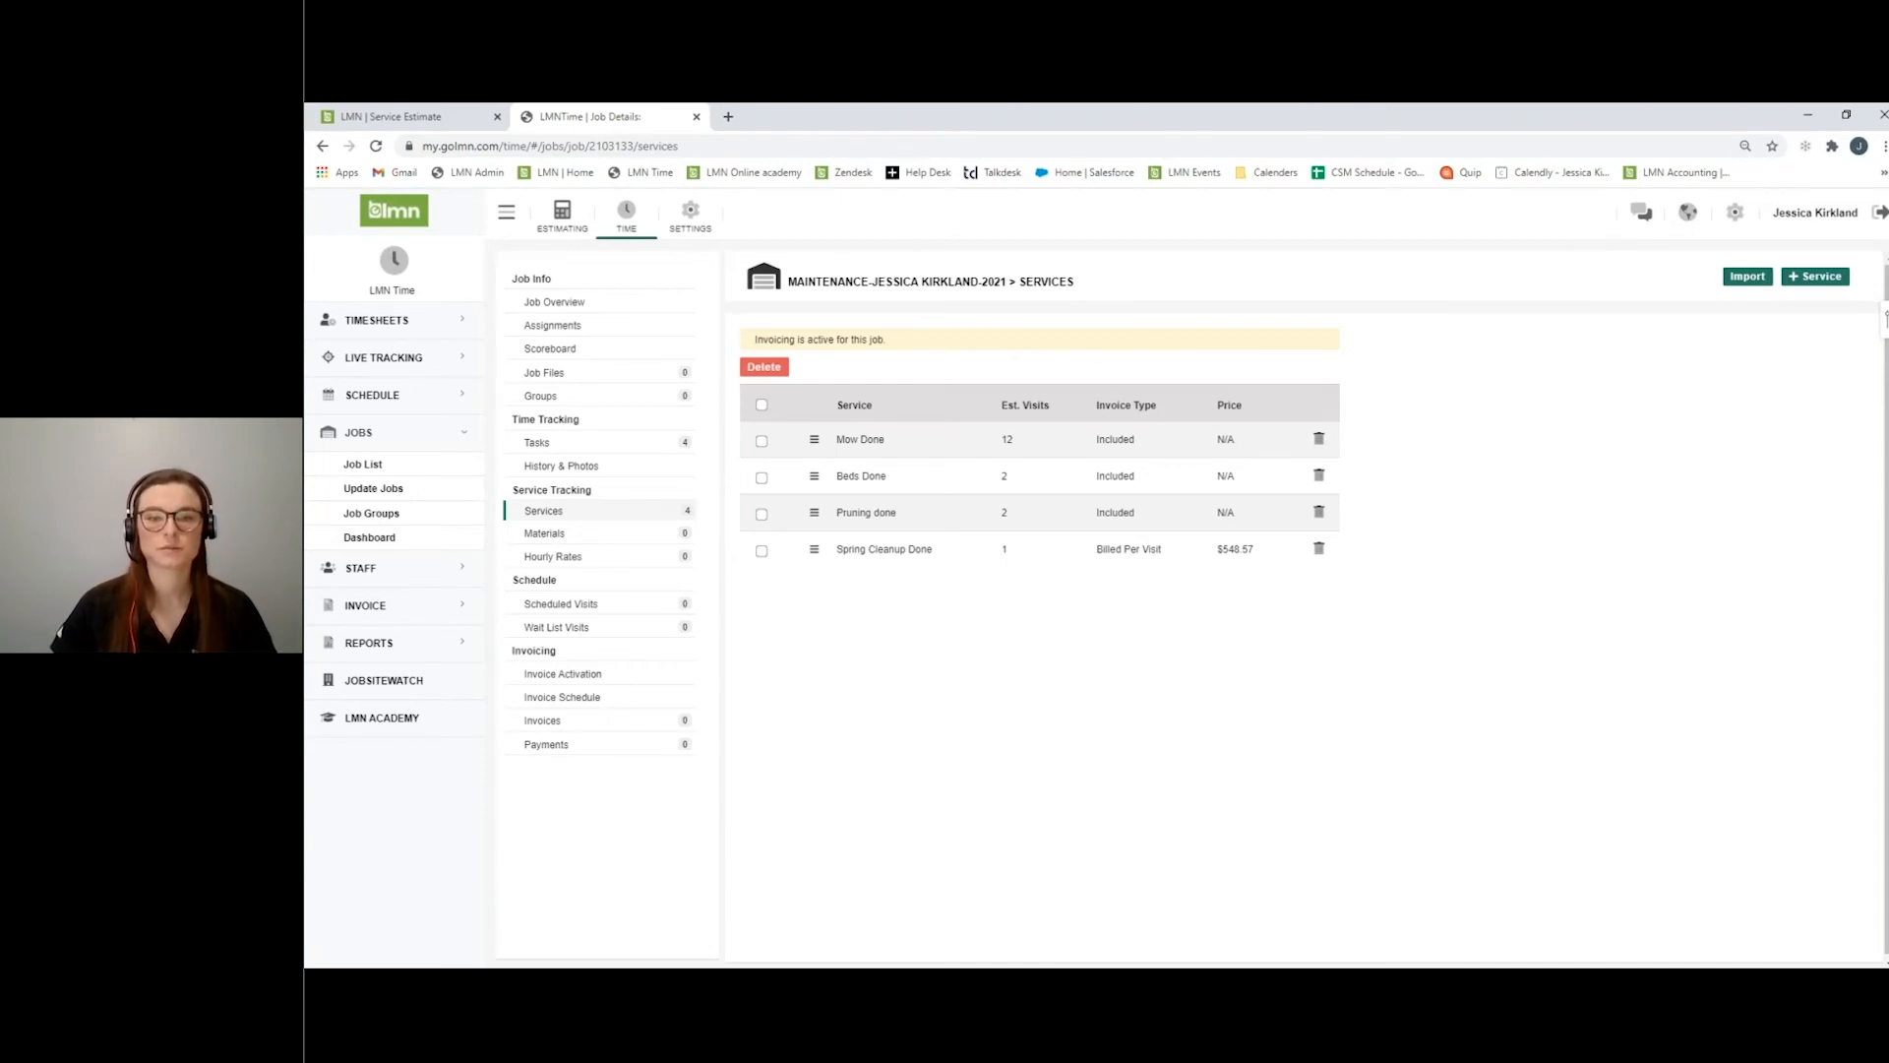
click(615, 704)
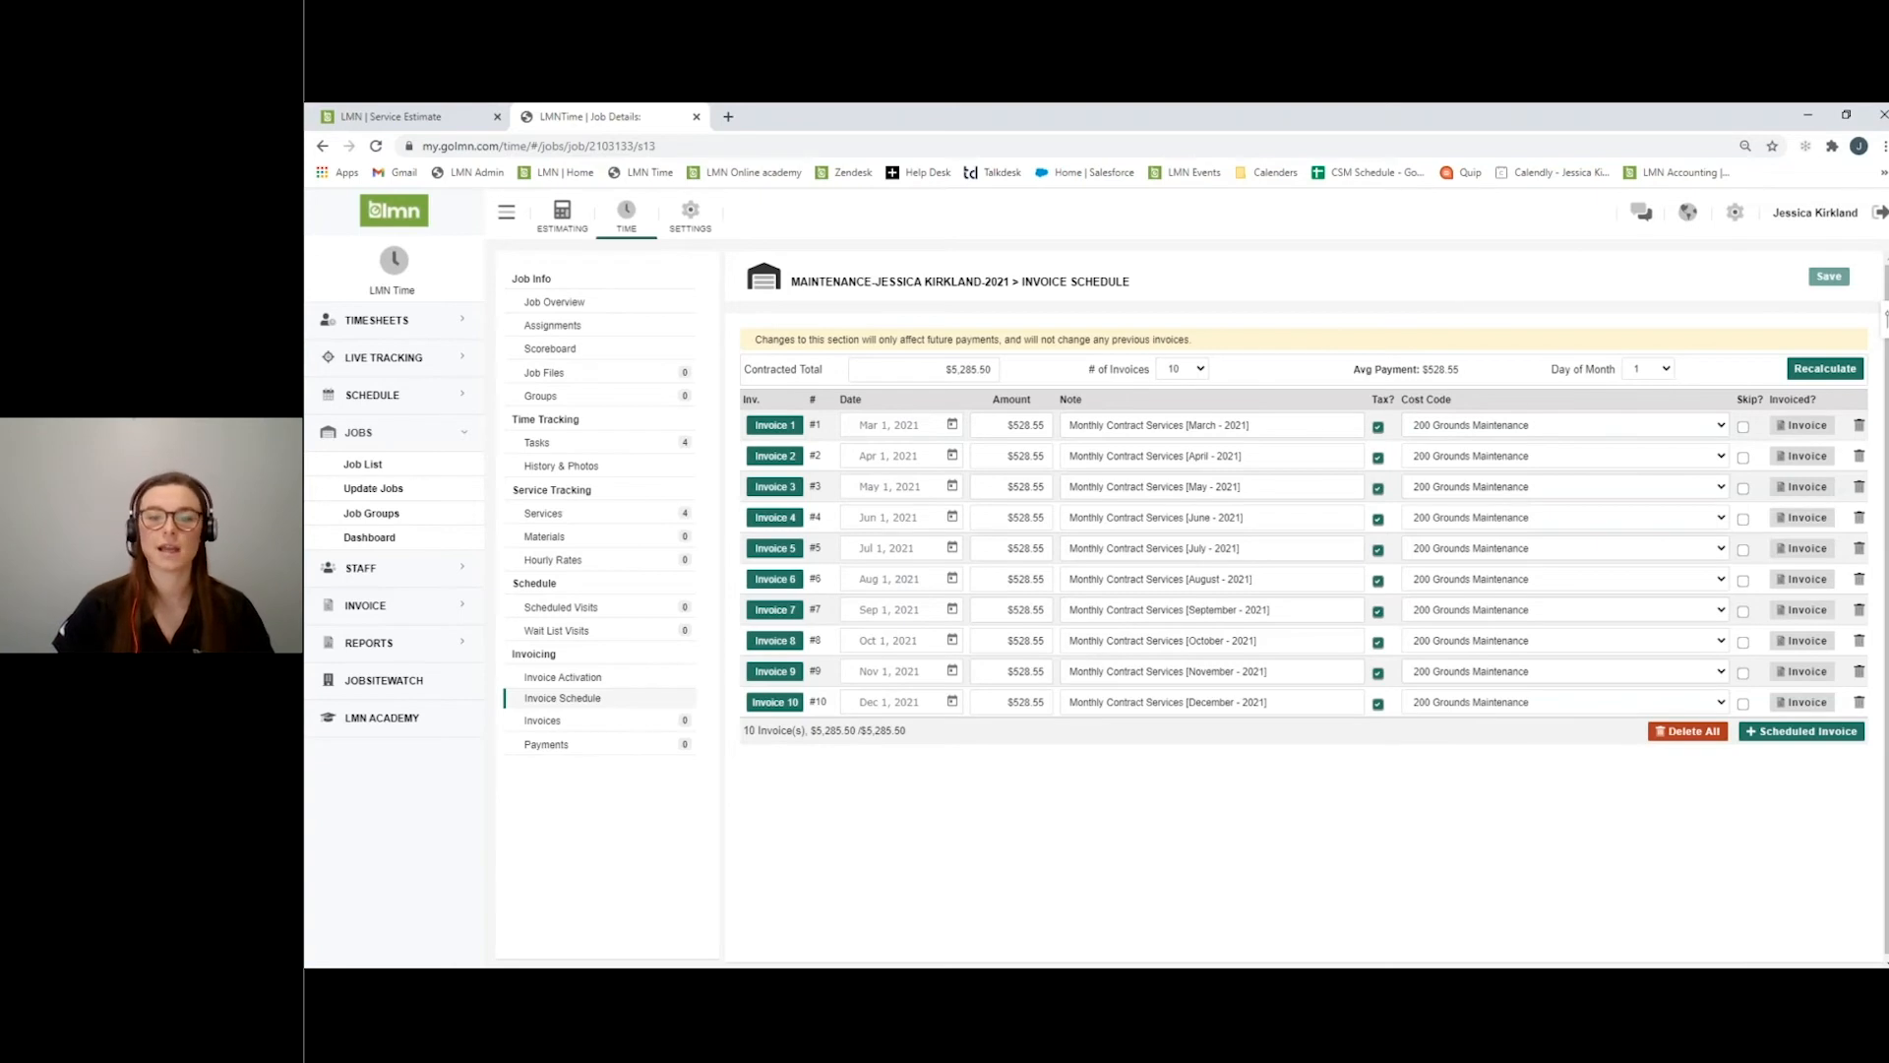
Open the invoicing settings to examine the invoice prefix, numbering, contract dates, terms and notes.
click(1734, 221)
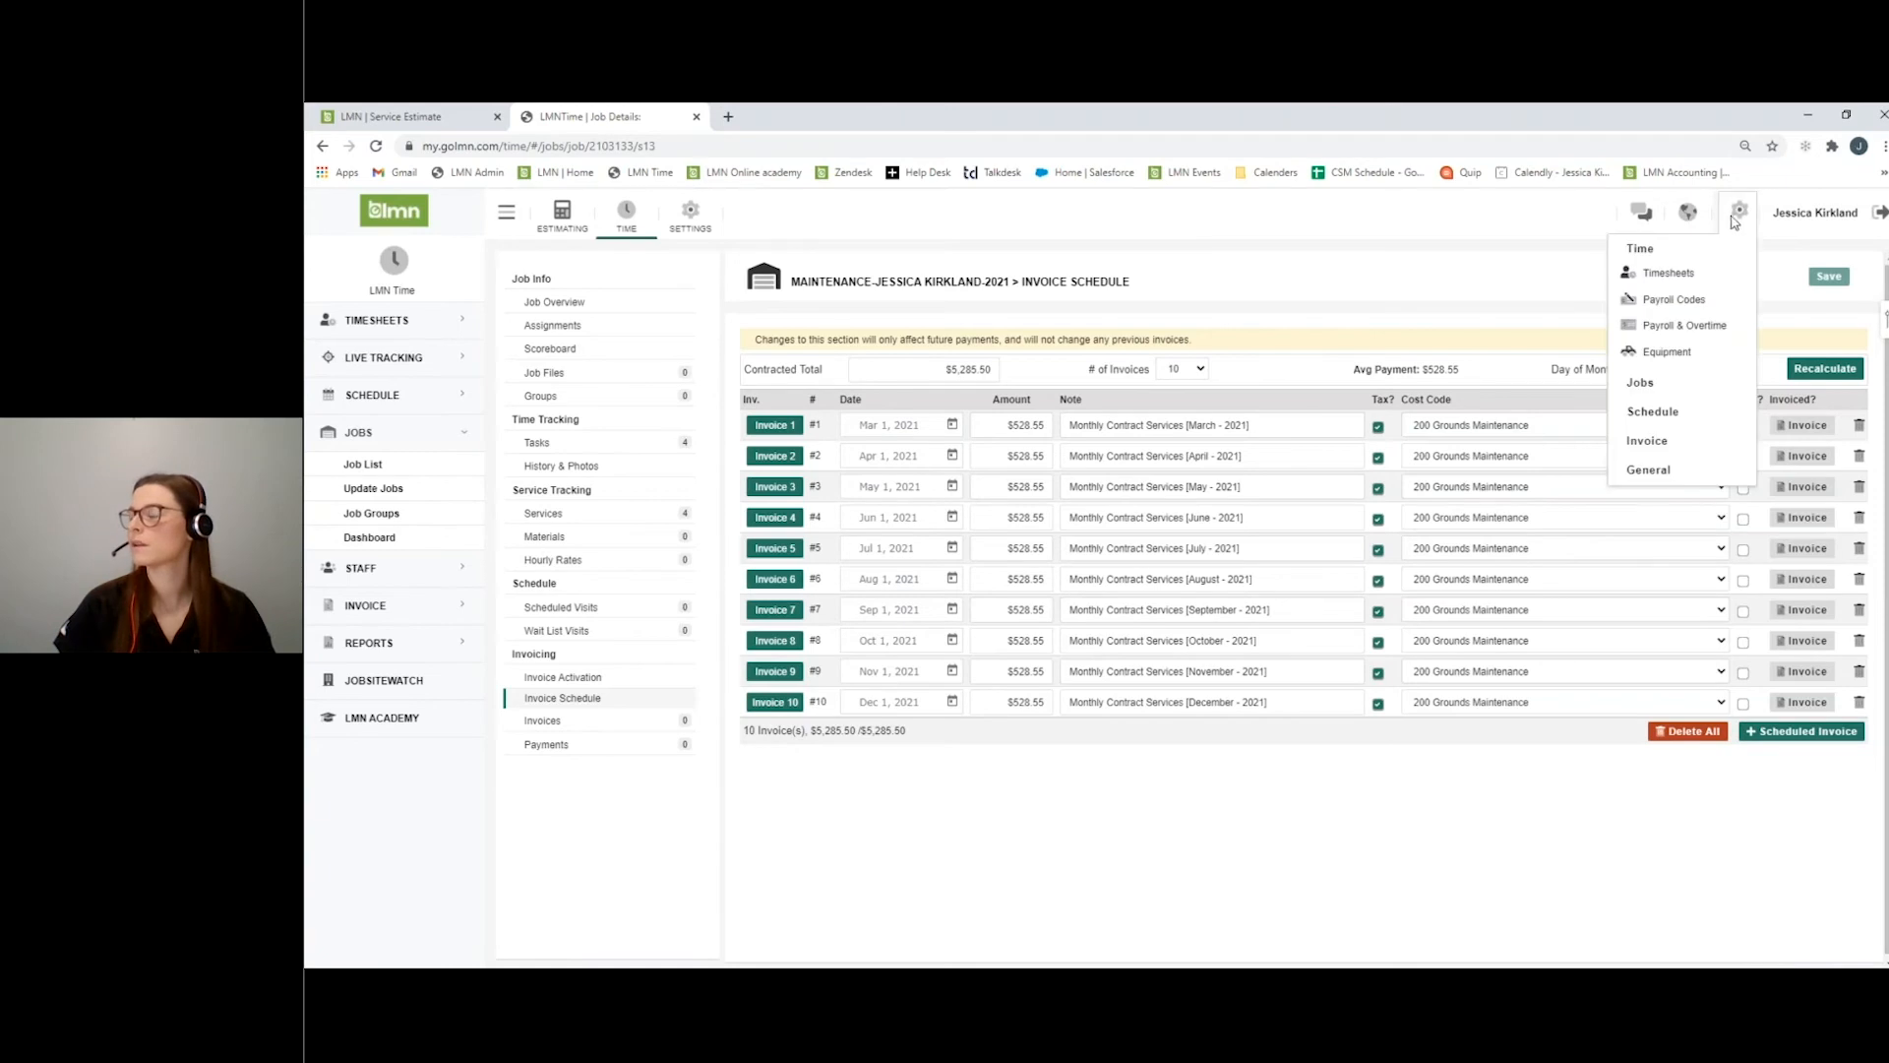
click(1650, 444)
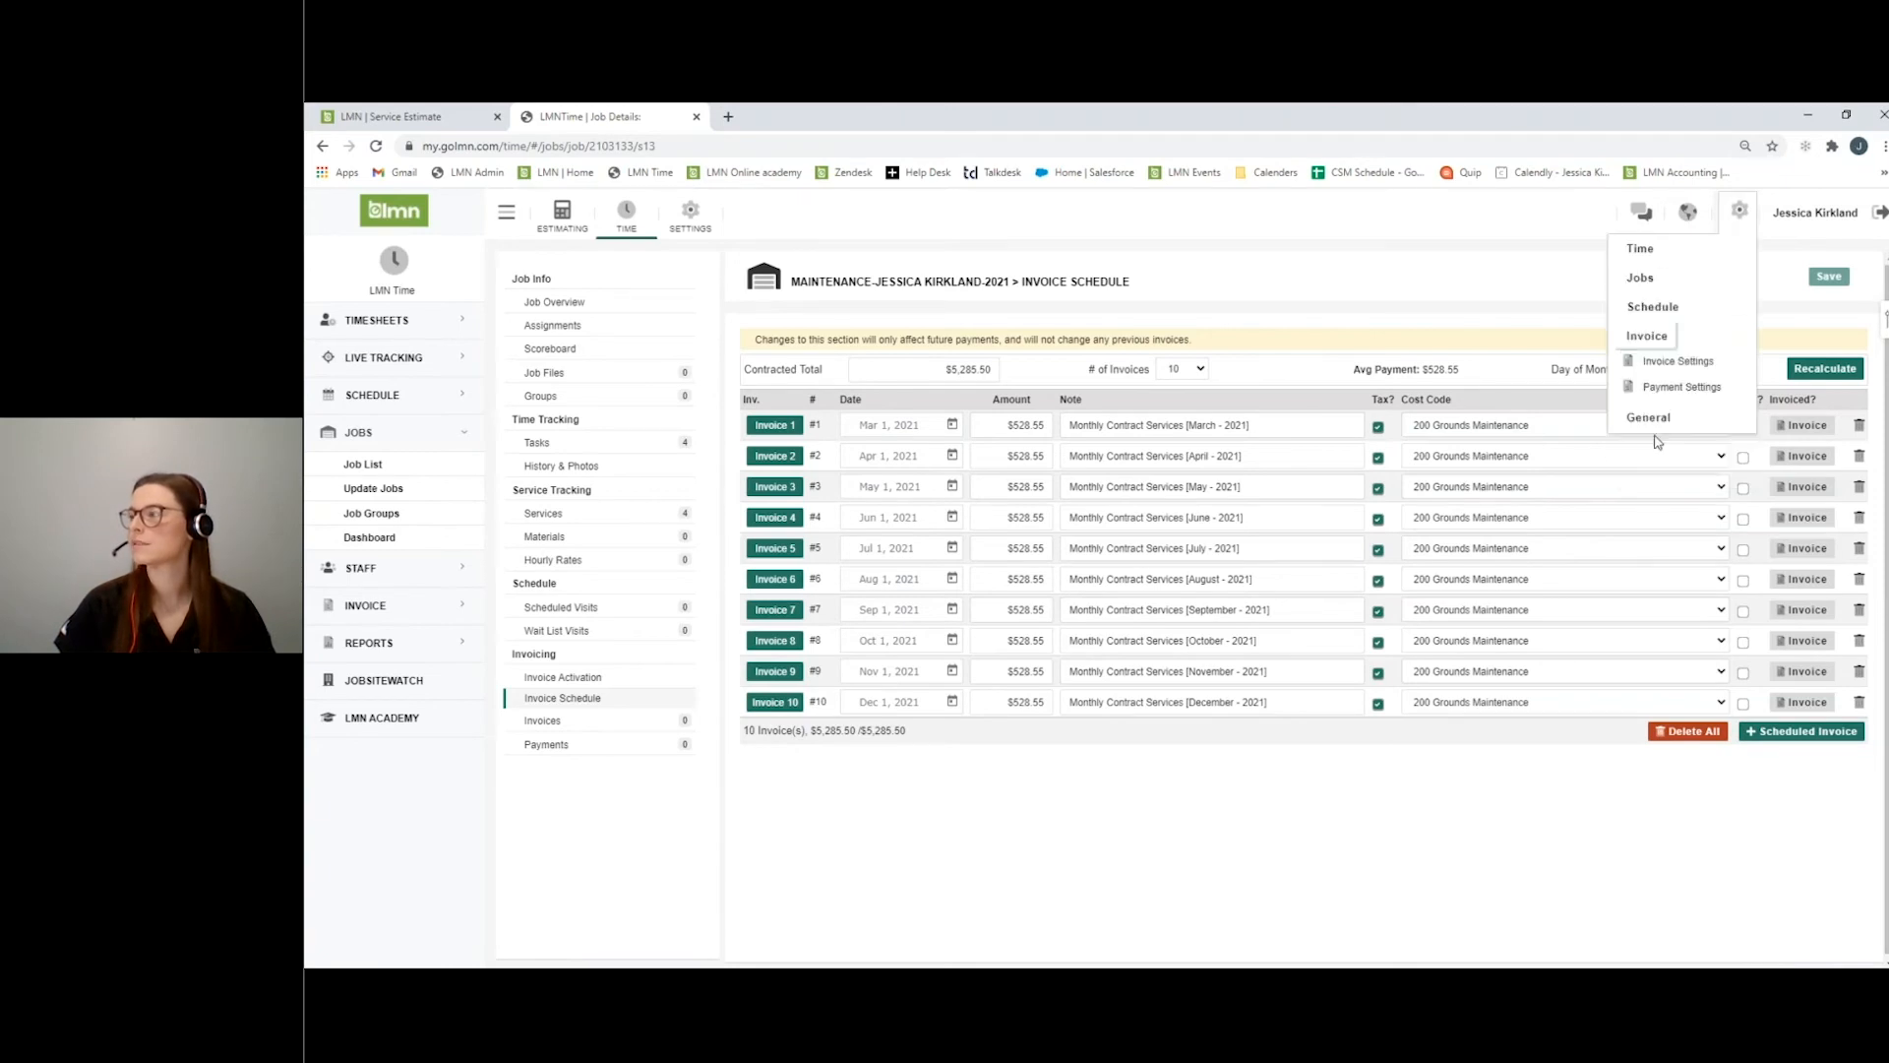
click(1683, 366)
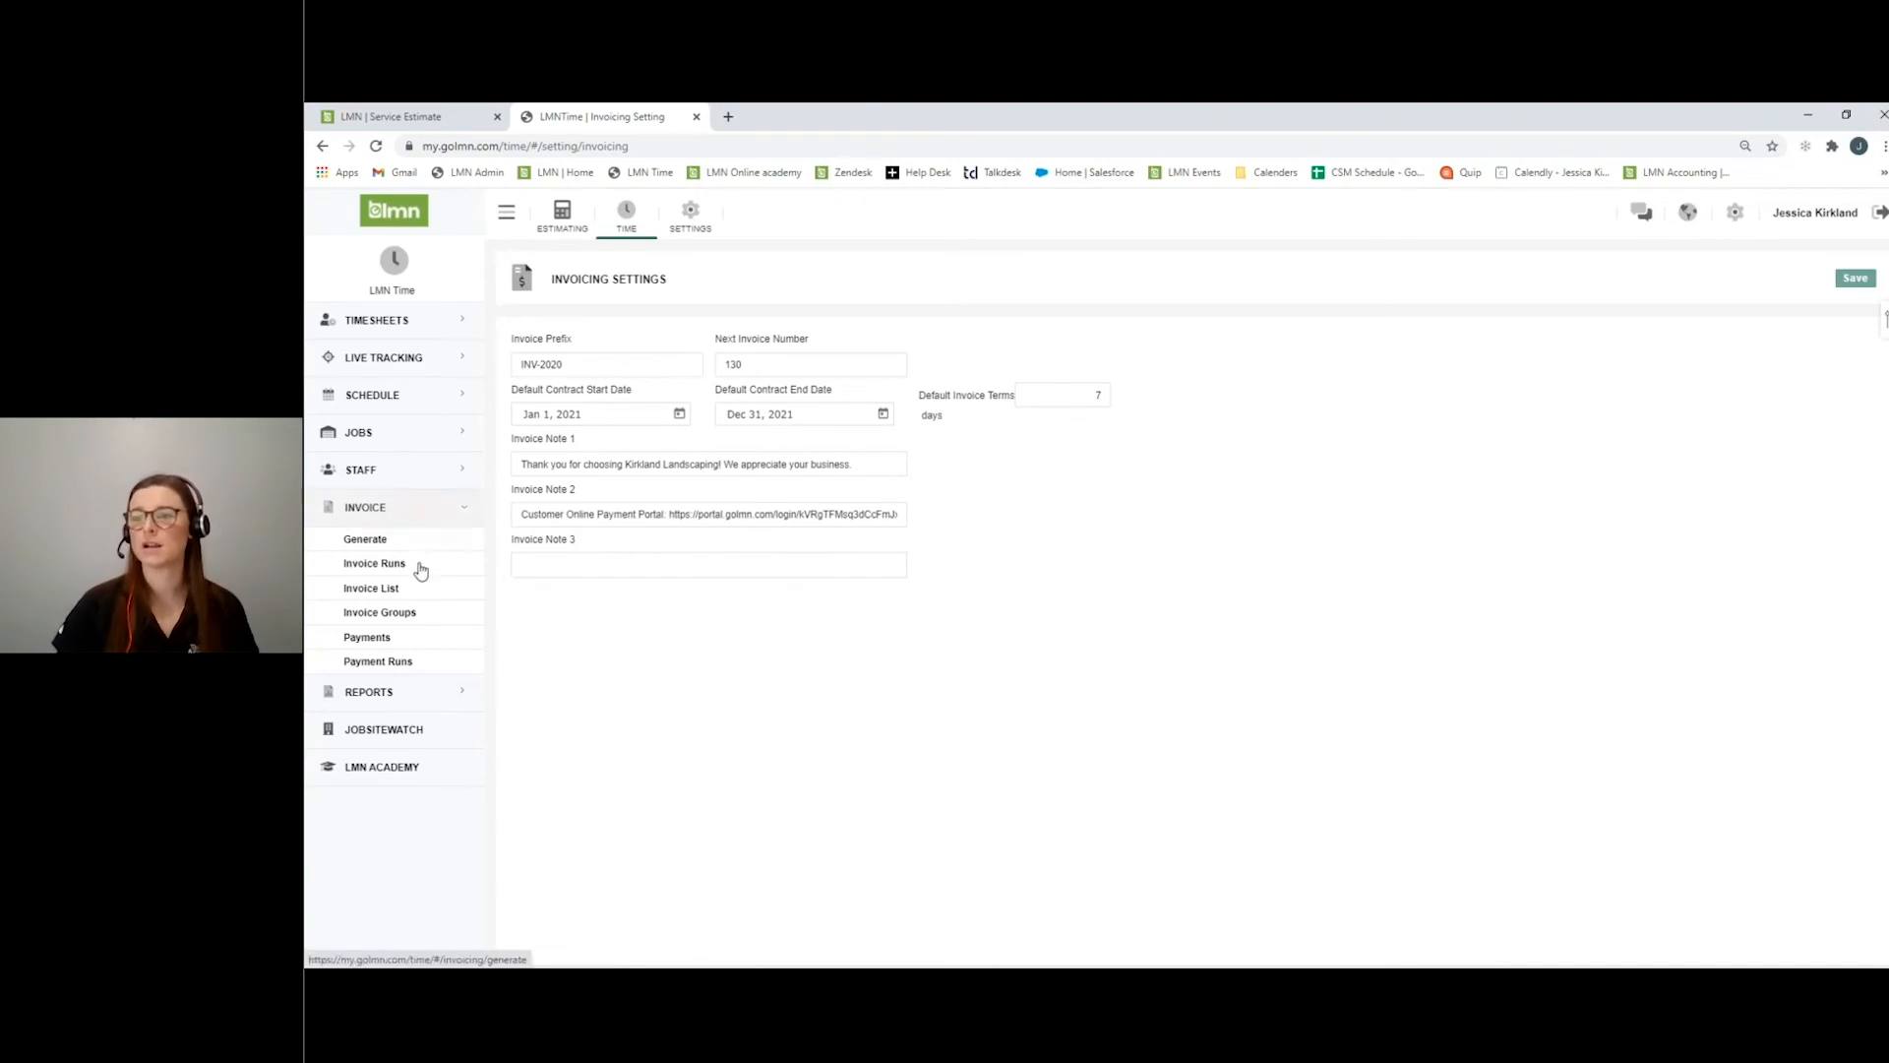
Add a job to the Install invoice group and save the group.
click(391, 614)
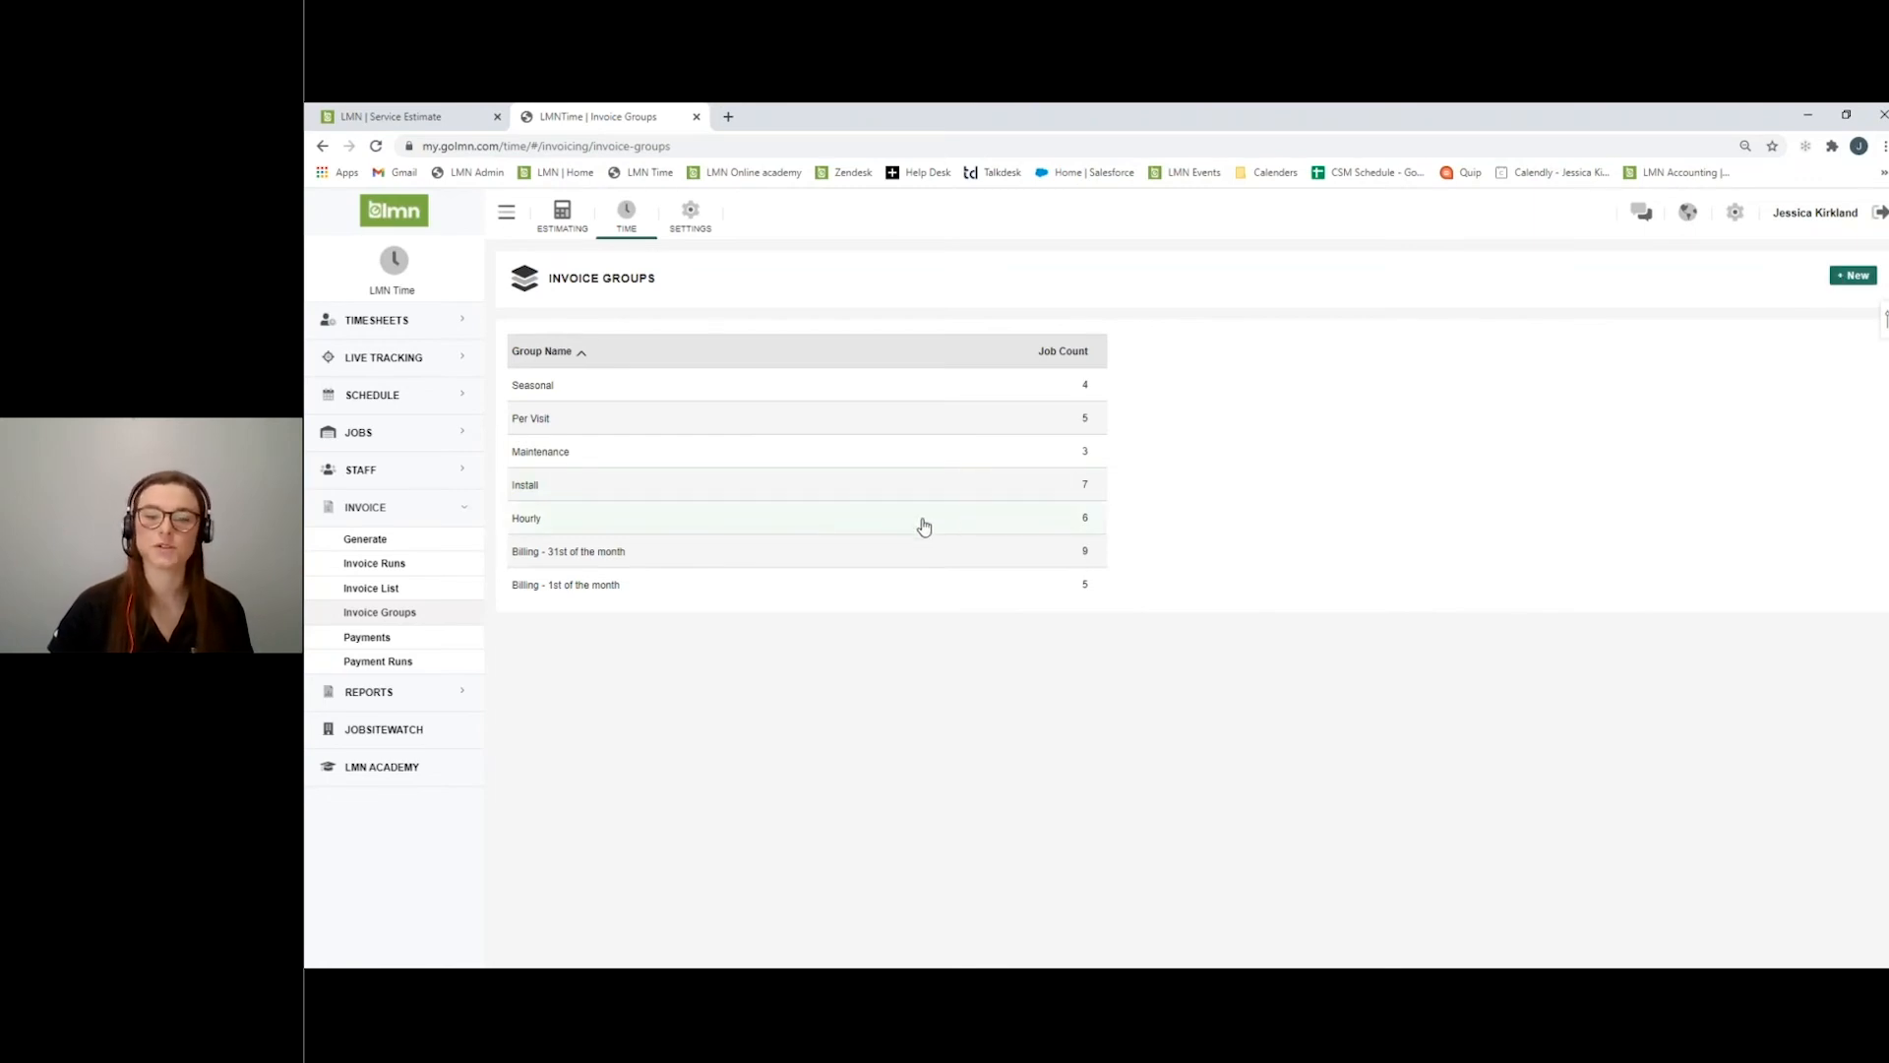
click(697, 487)
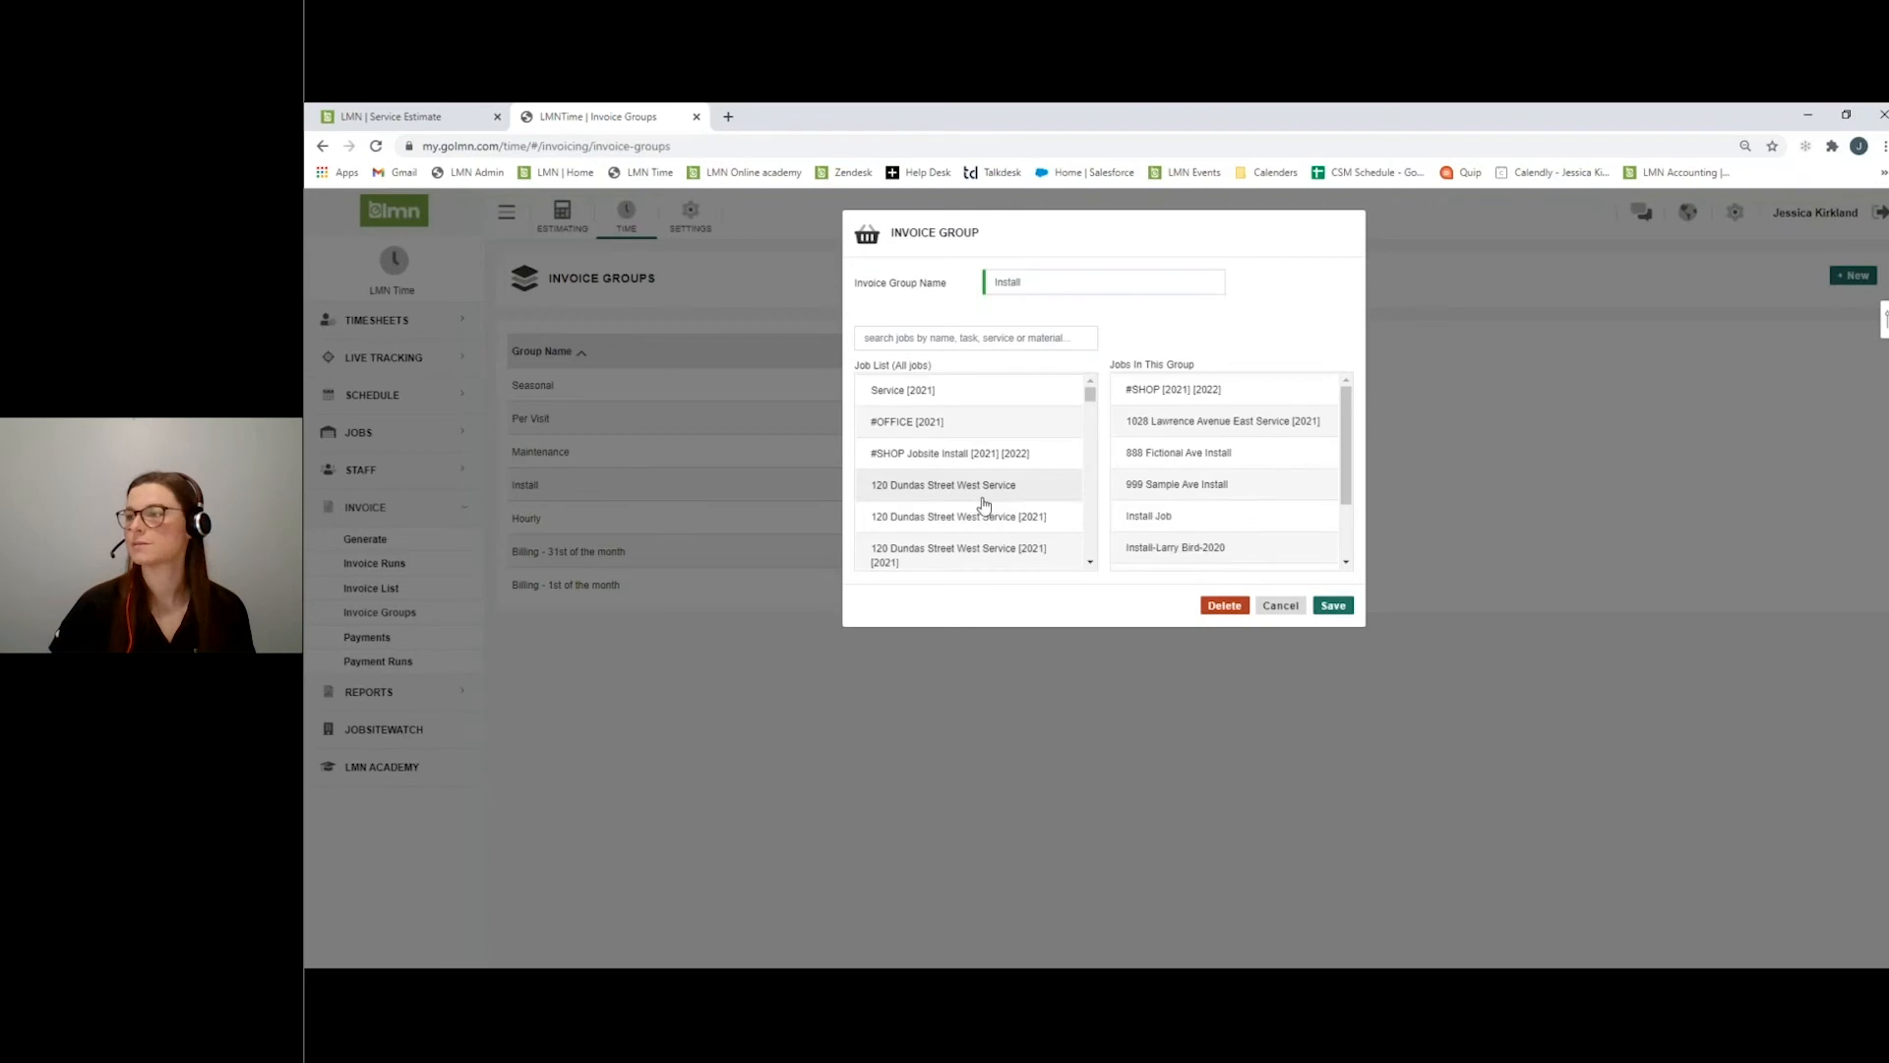
click(1336, 607)
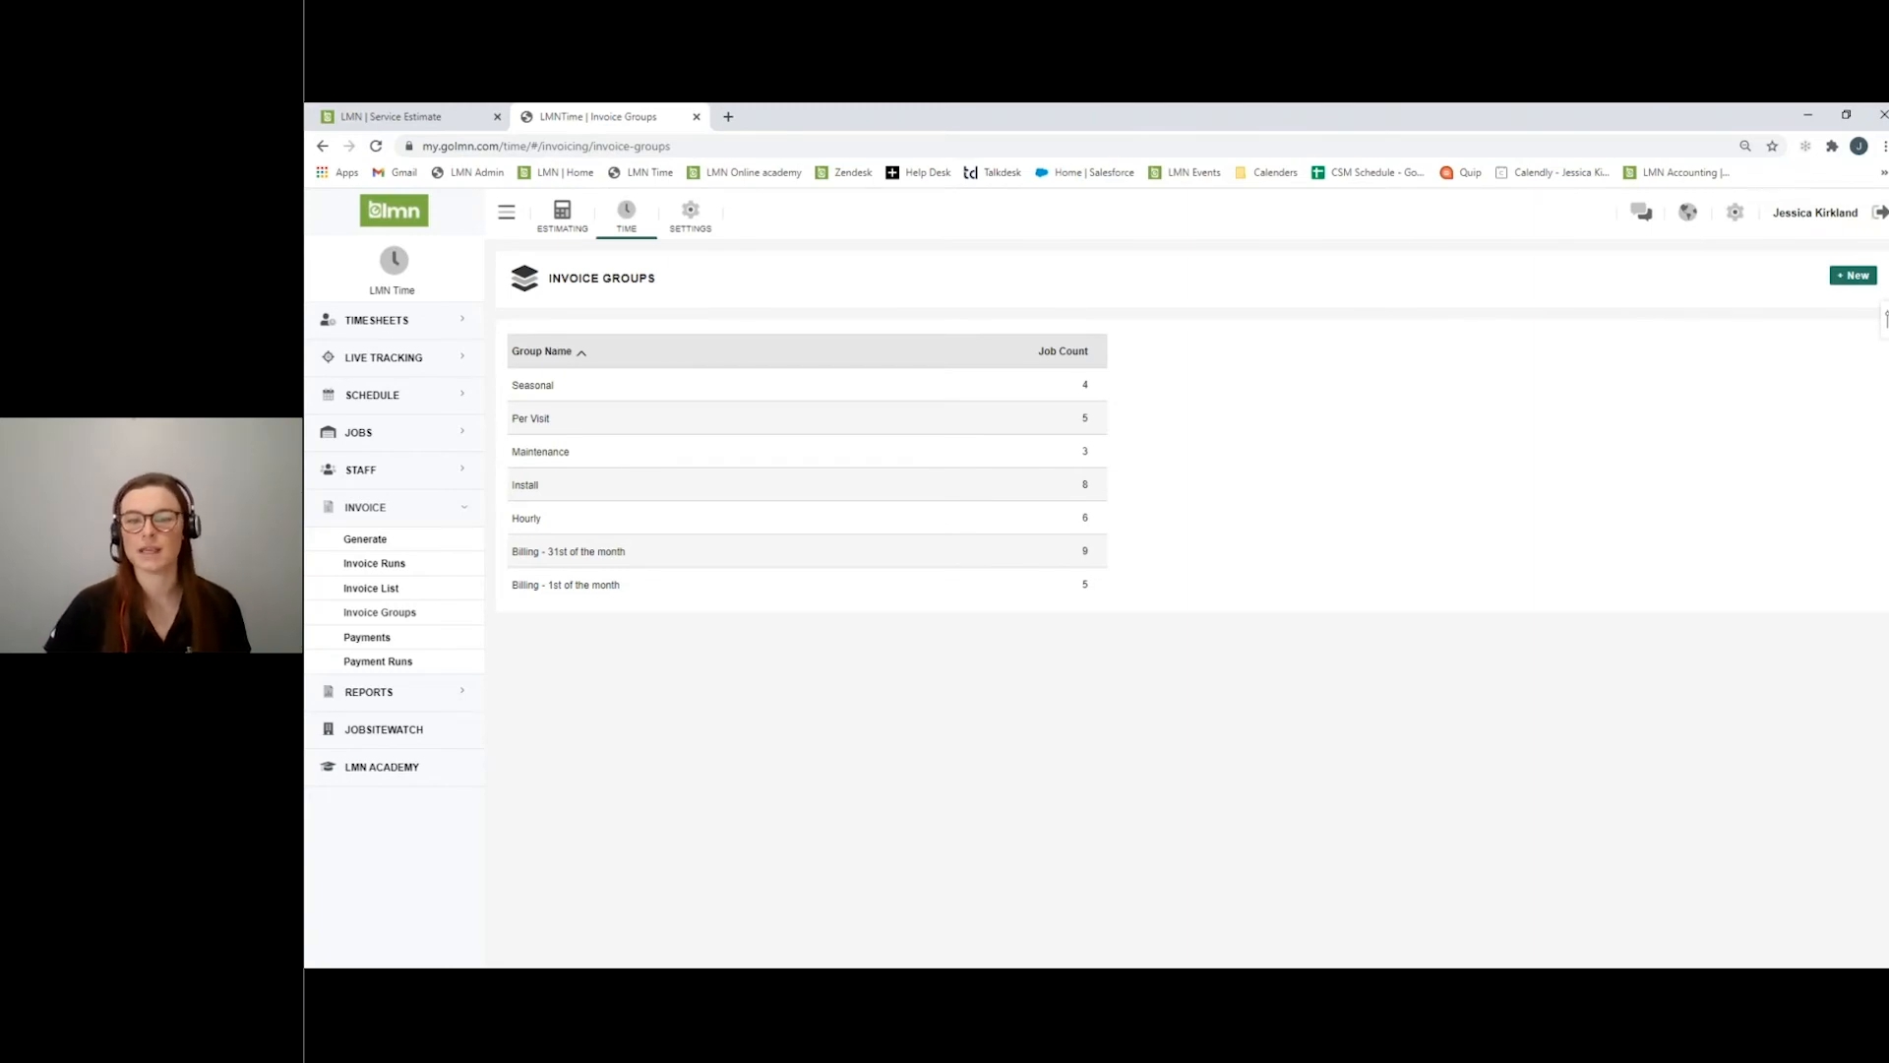
Open invoice generation and expand the Test job to examine its billable contract and service items.
click(380, 544)
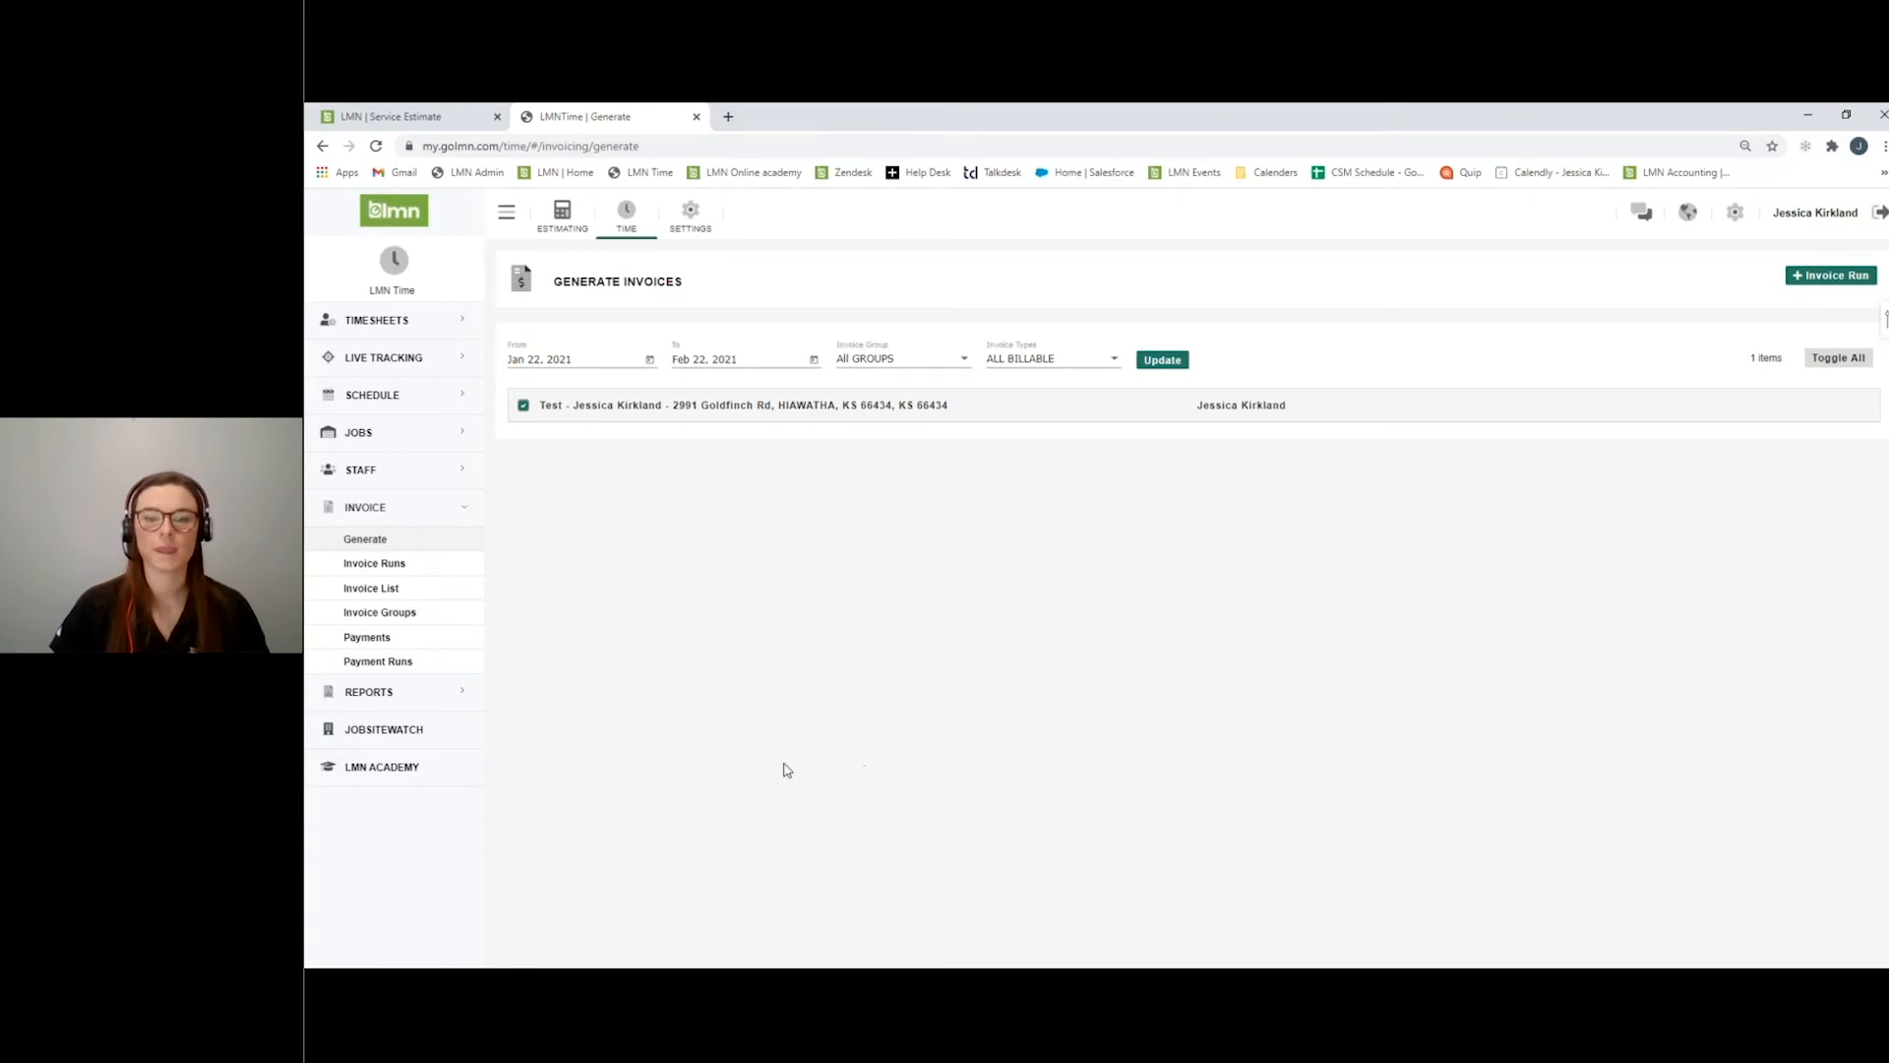
click(833, 421)
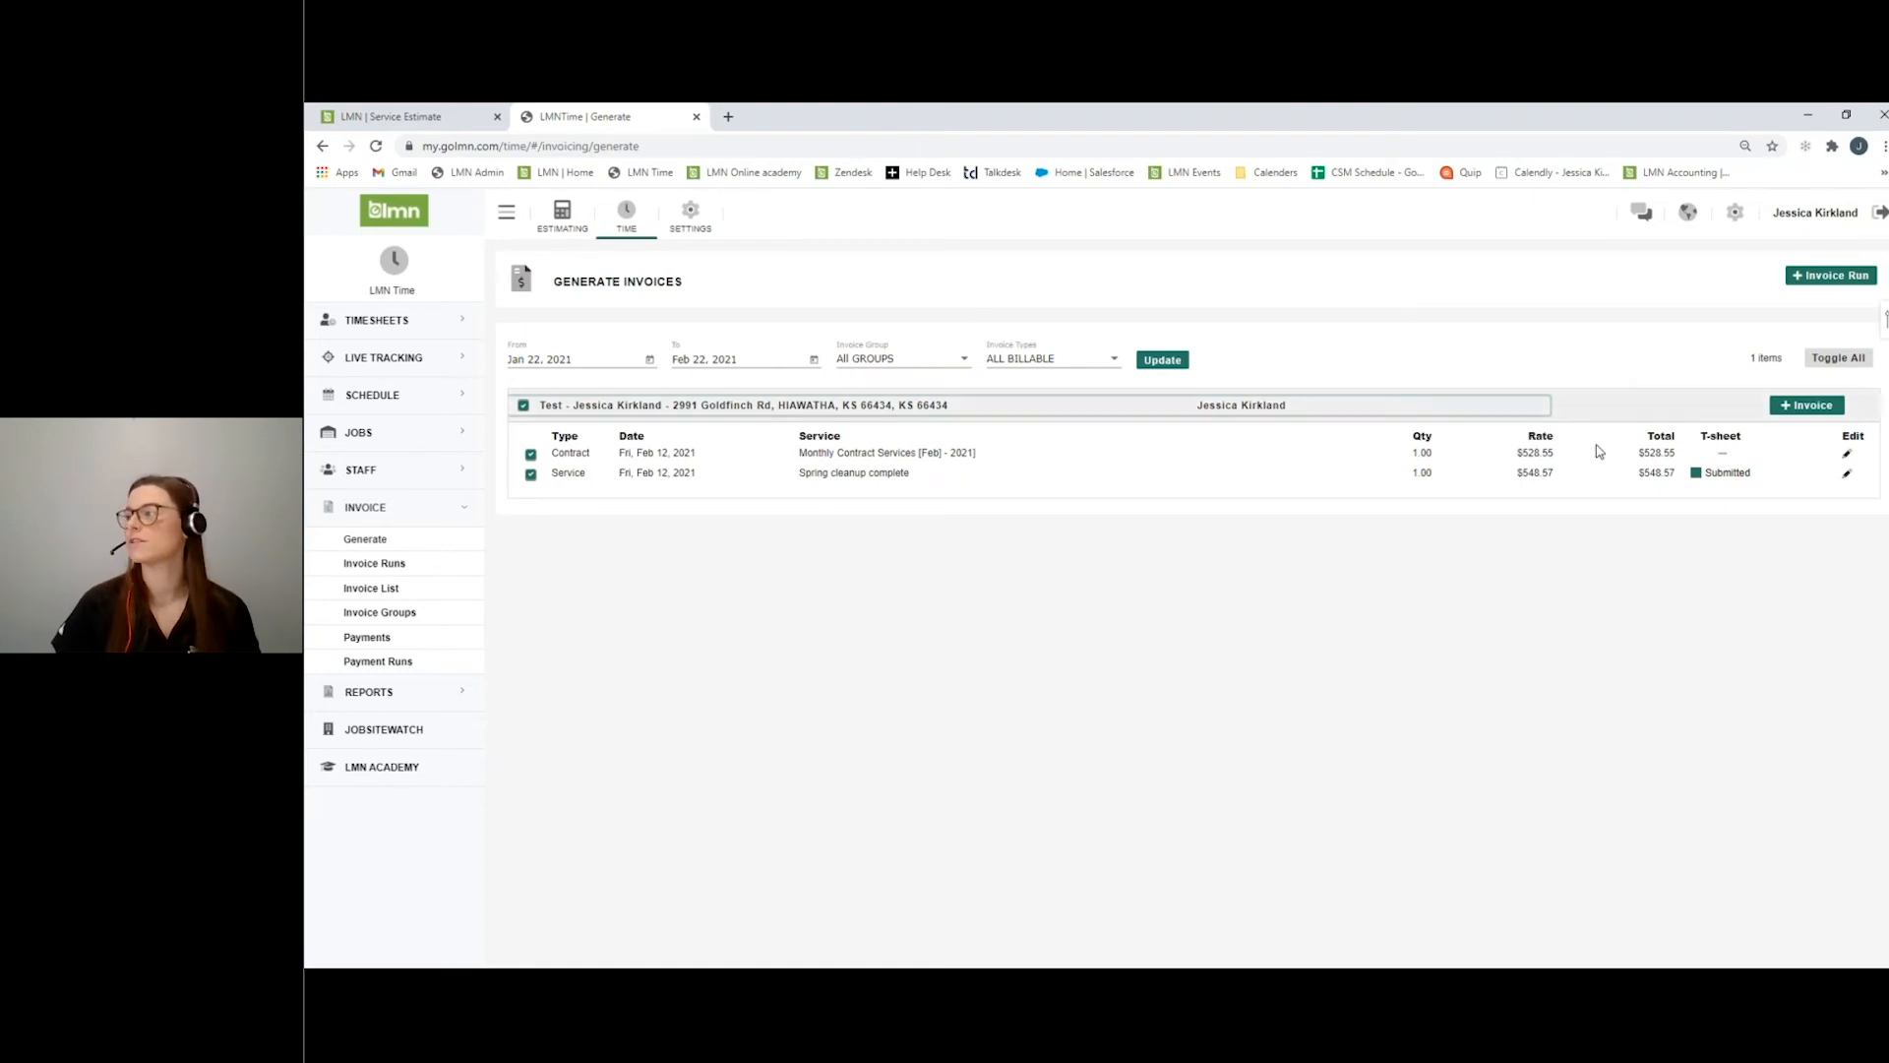
Edit the Spring Cleanup timesheet task's logged services, replacing Spring Cleanup Done with Mow Done, and save the change.
click(1846, 480)
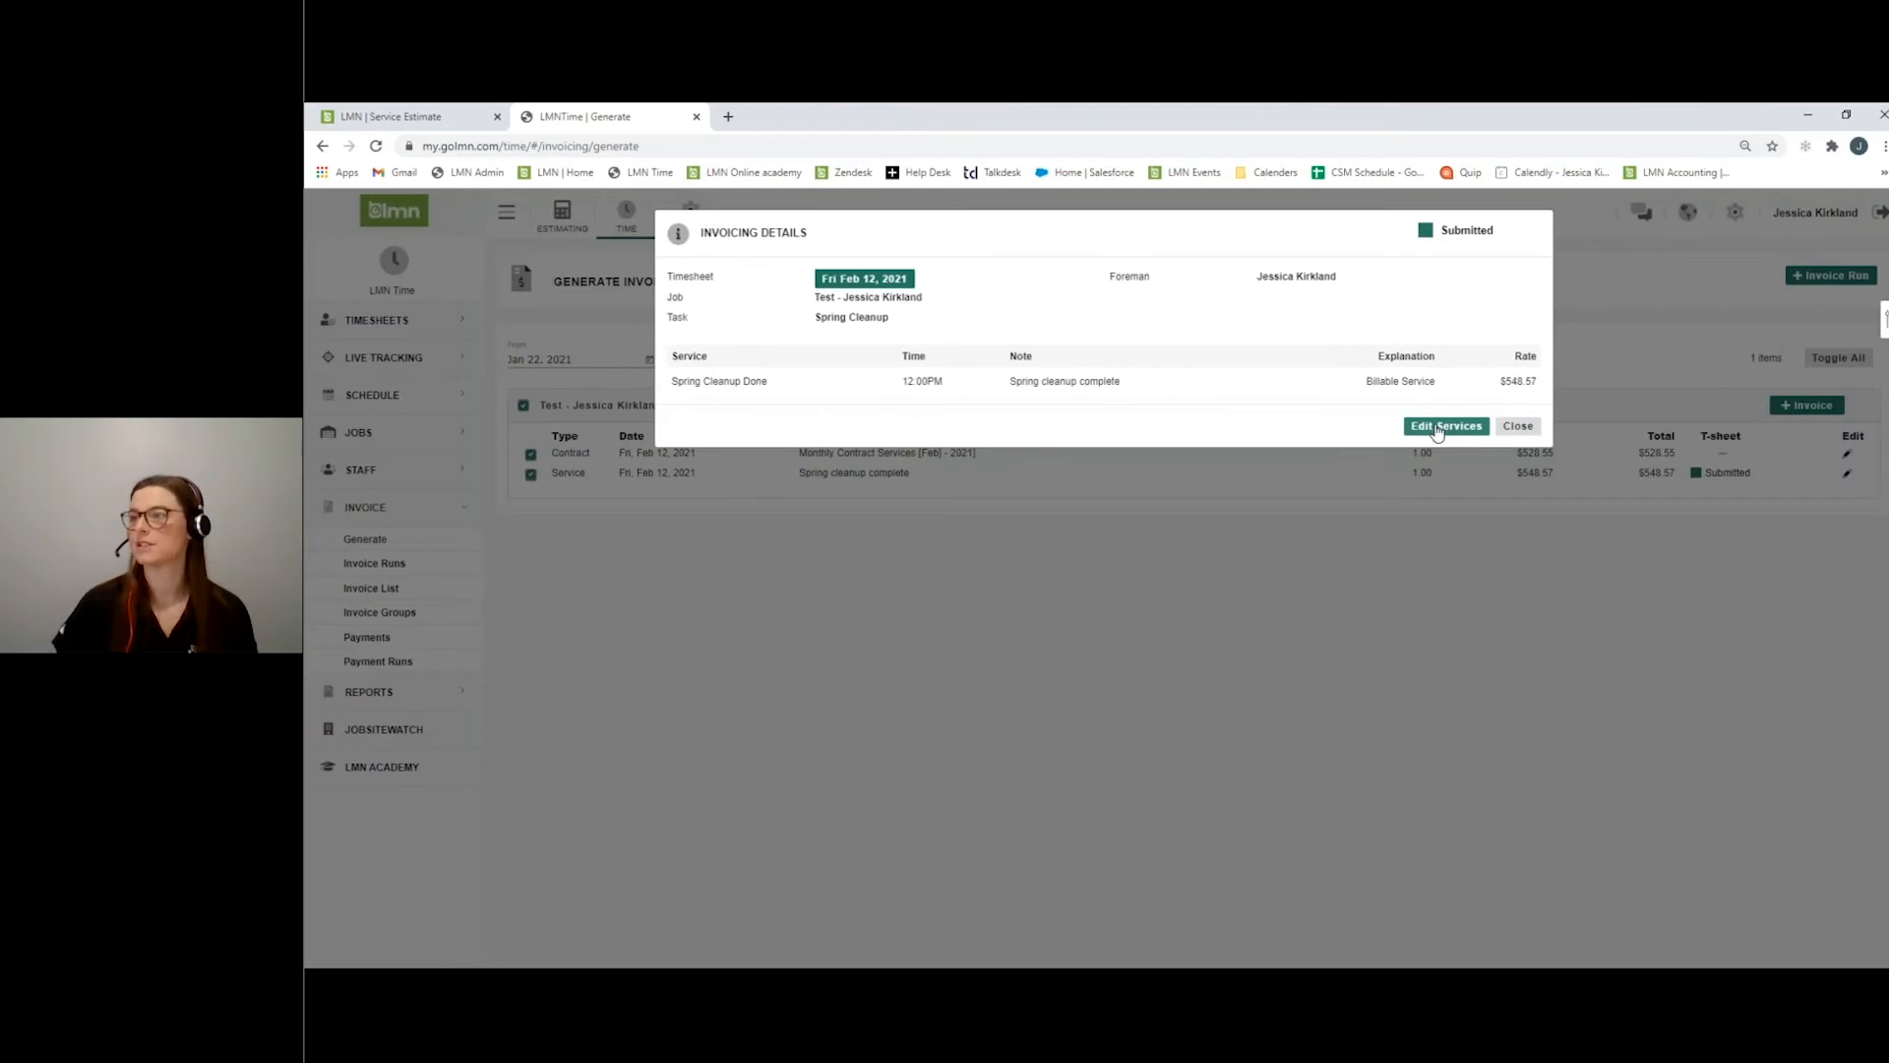
click(1437, 428)
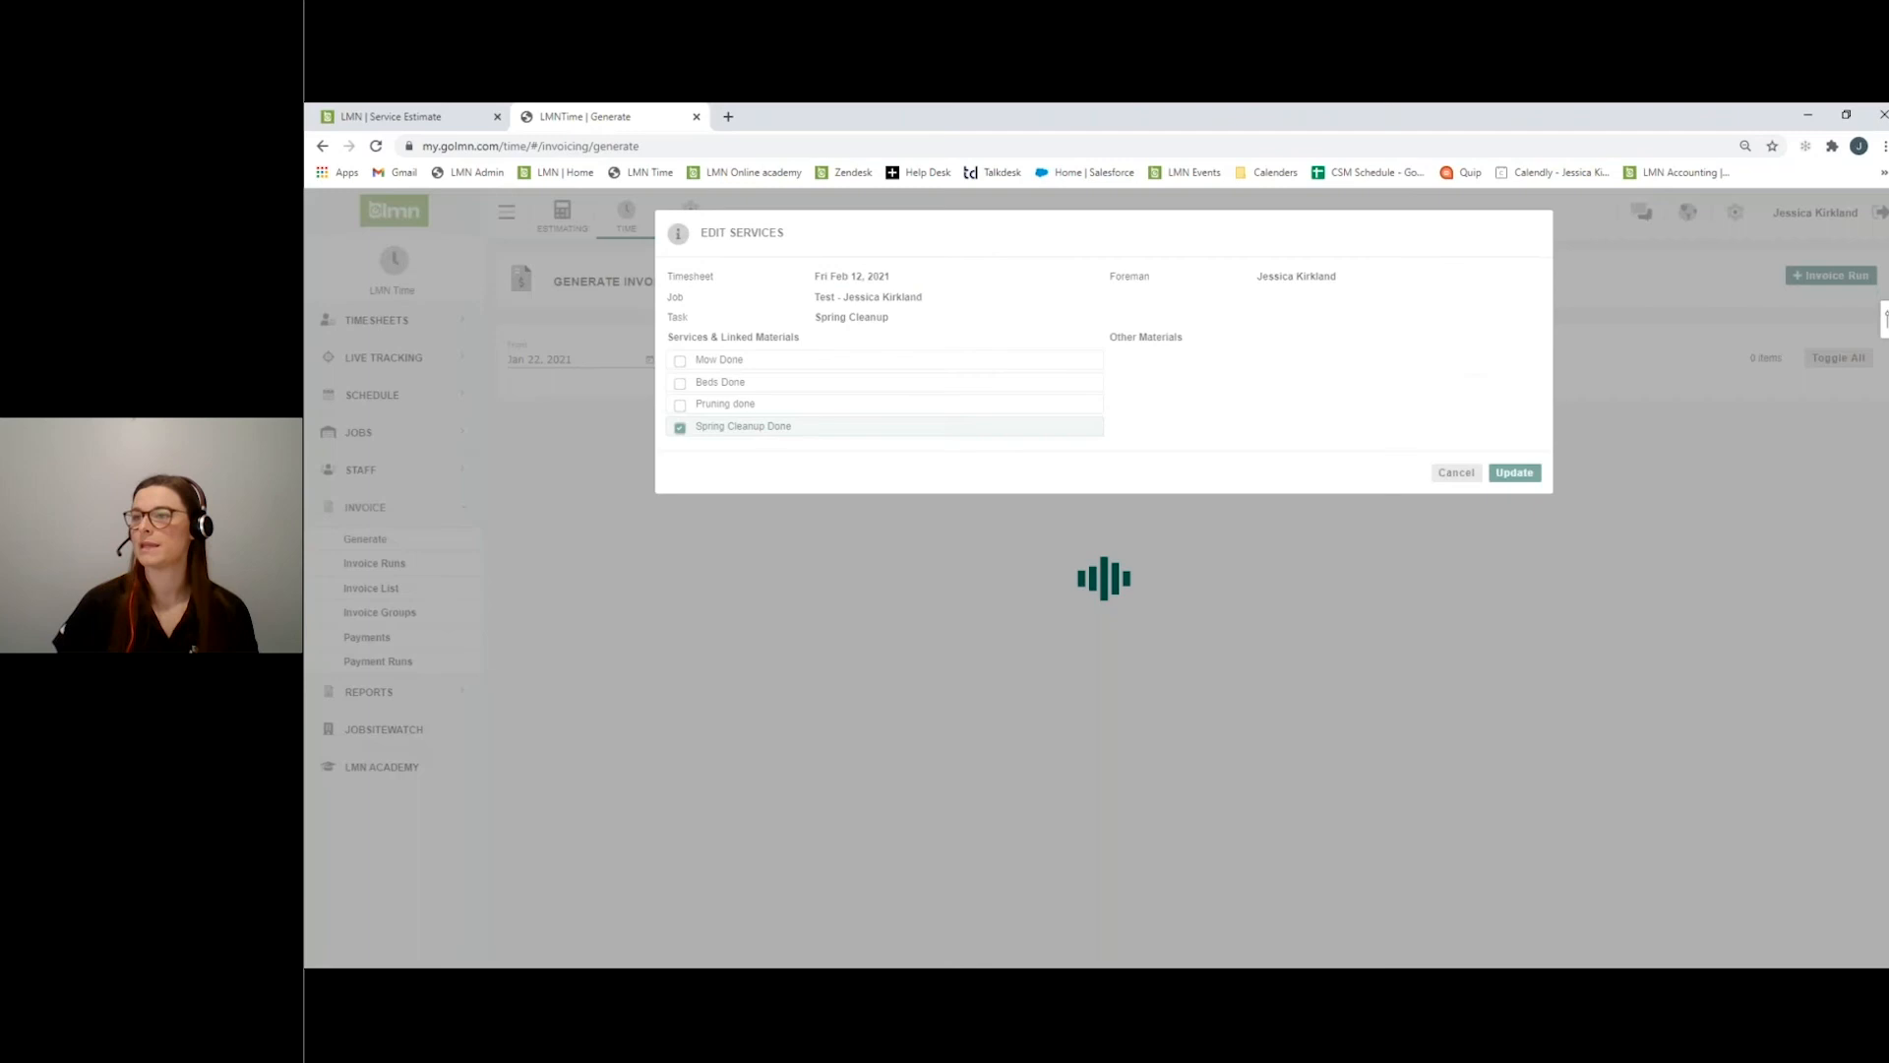
click(680, 361)
click(681, 428)
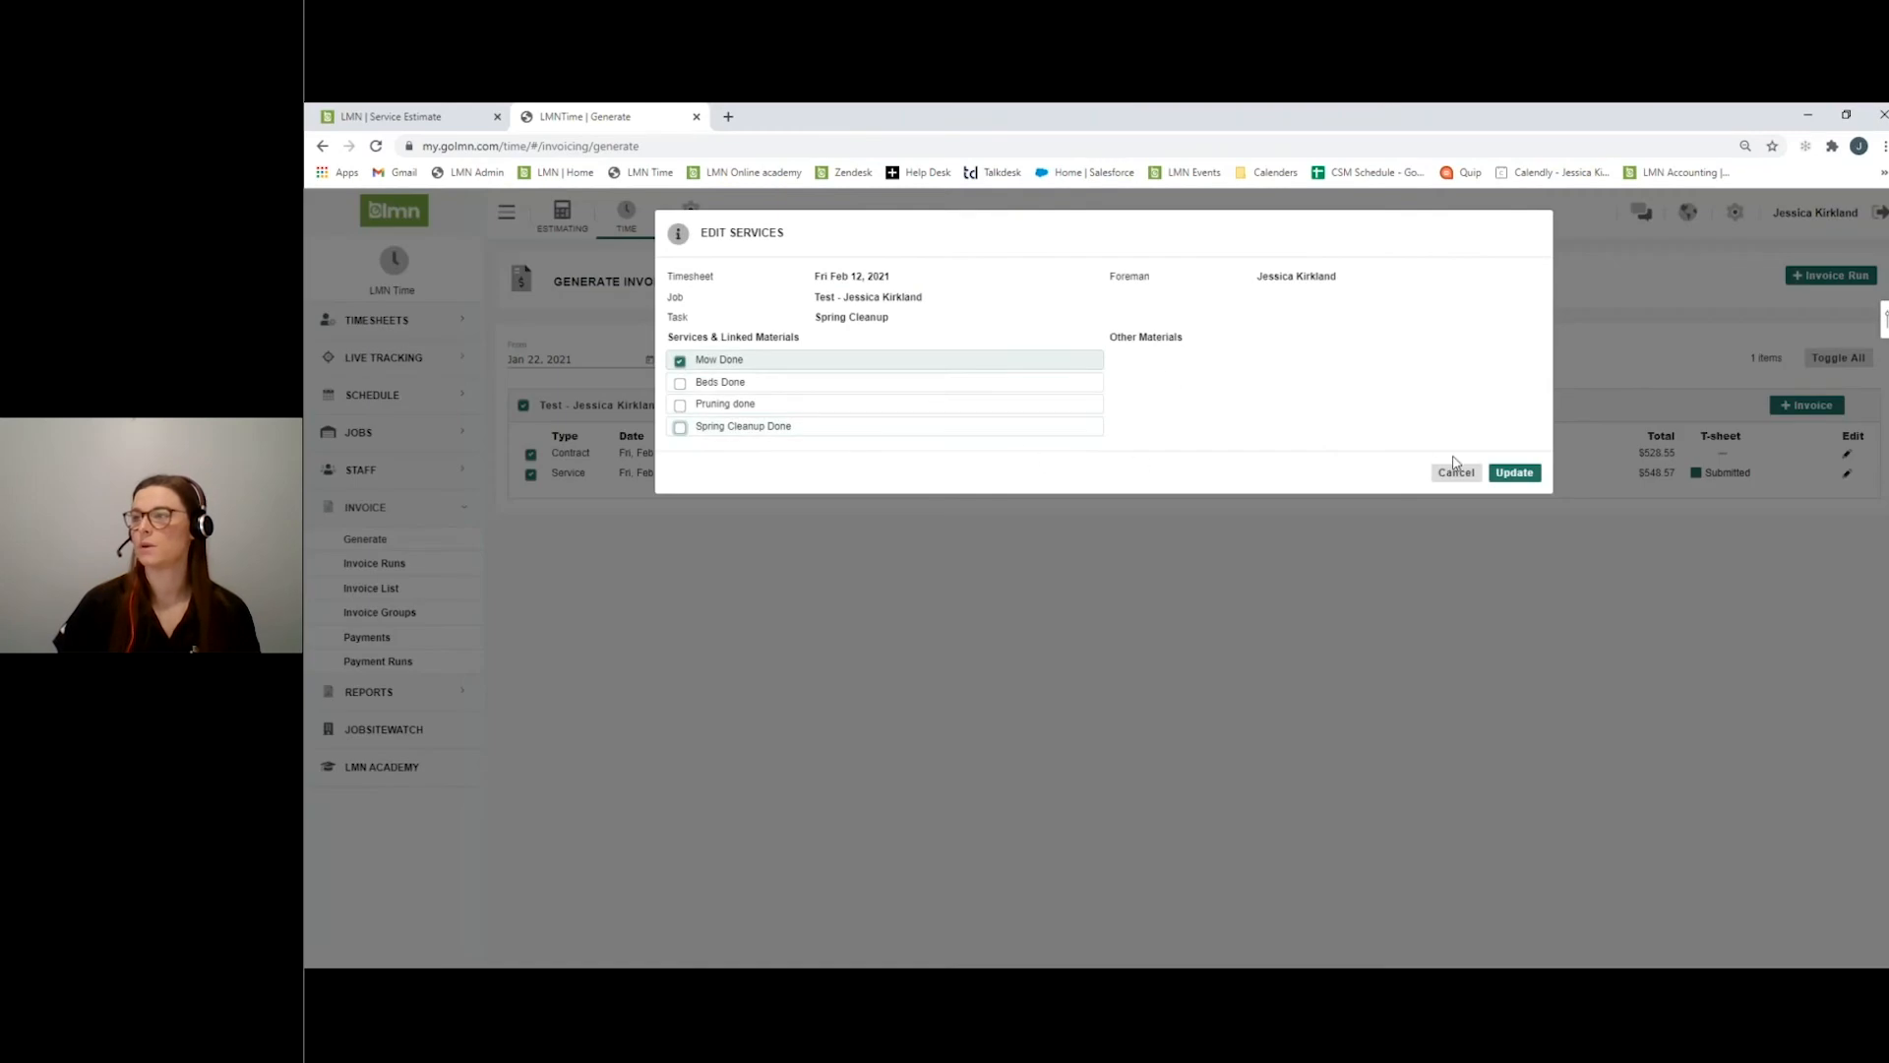
click(1514, 474)
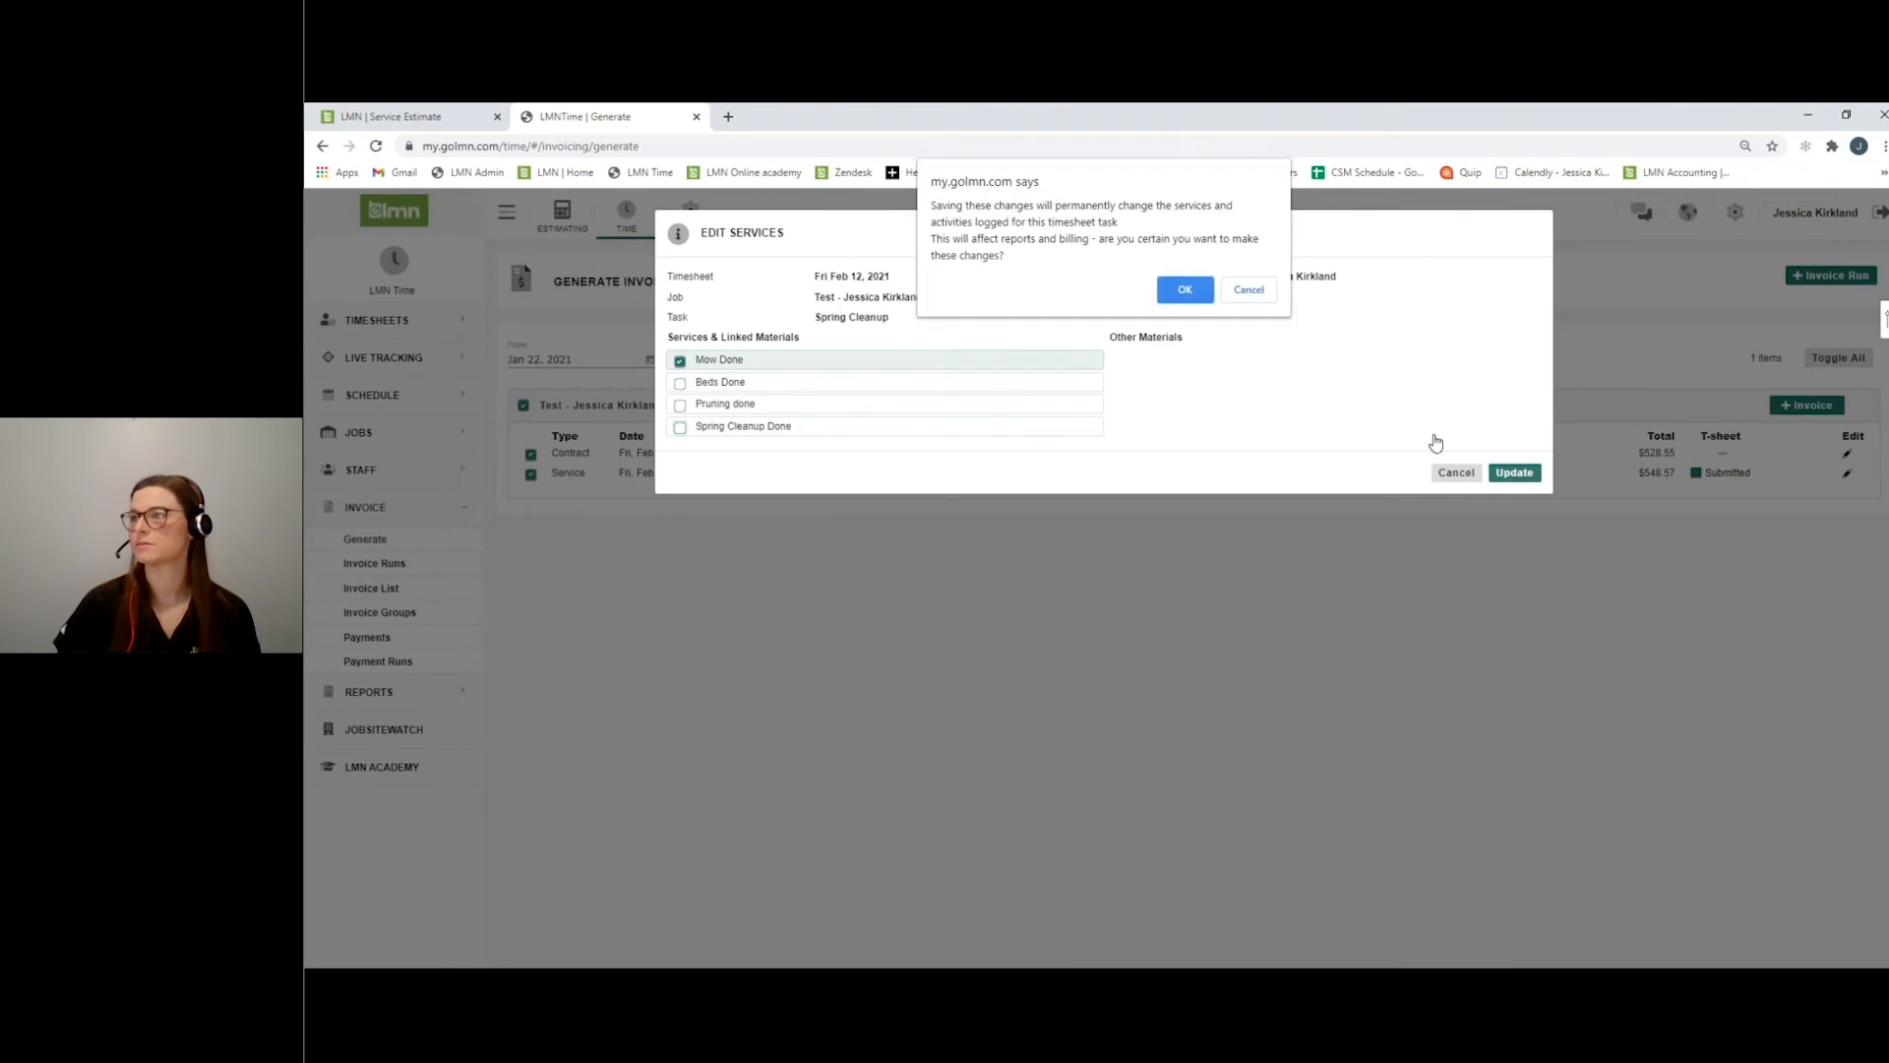
click(1184, 289)
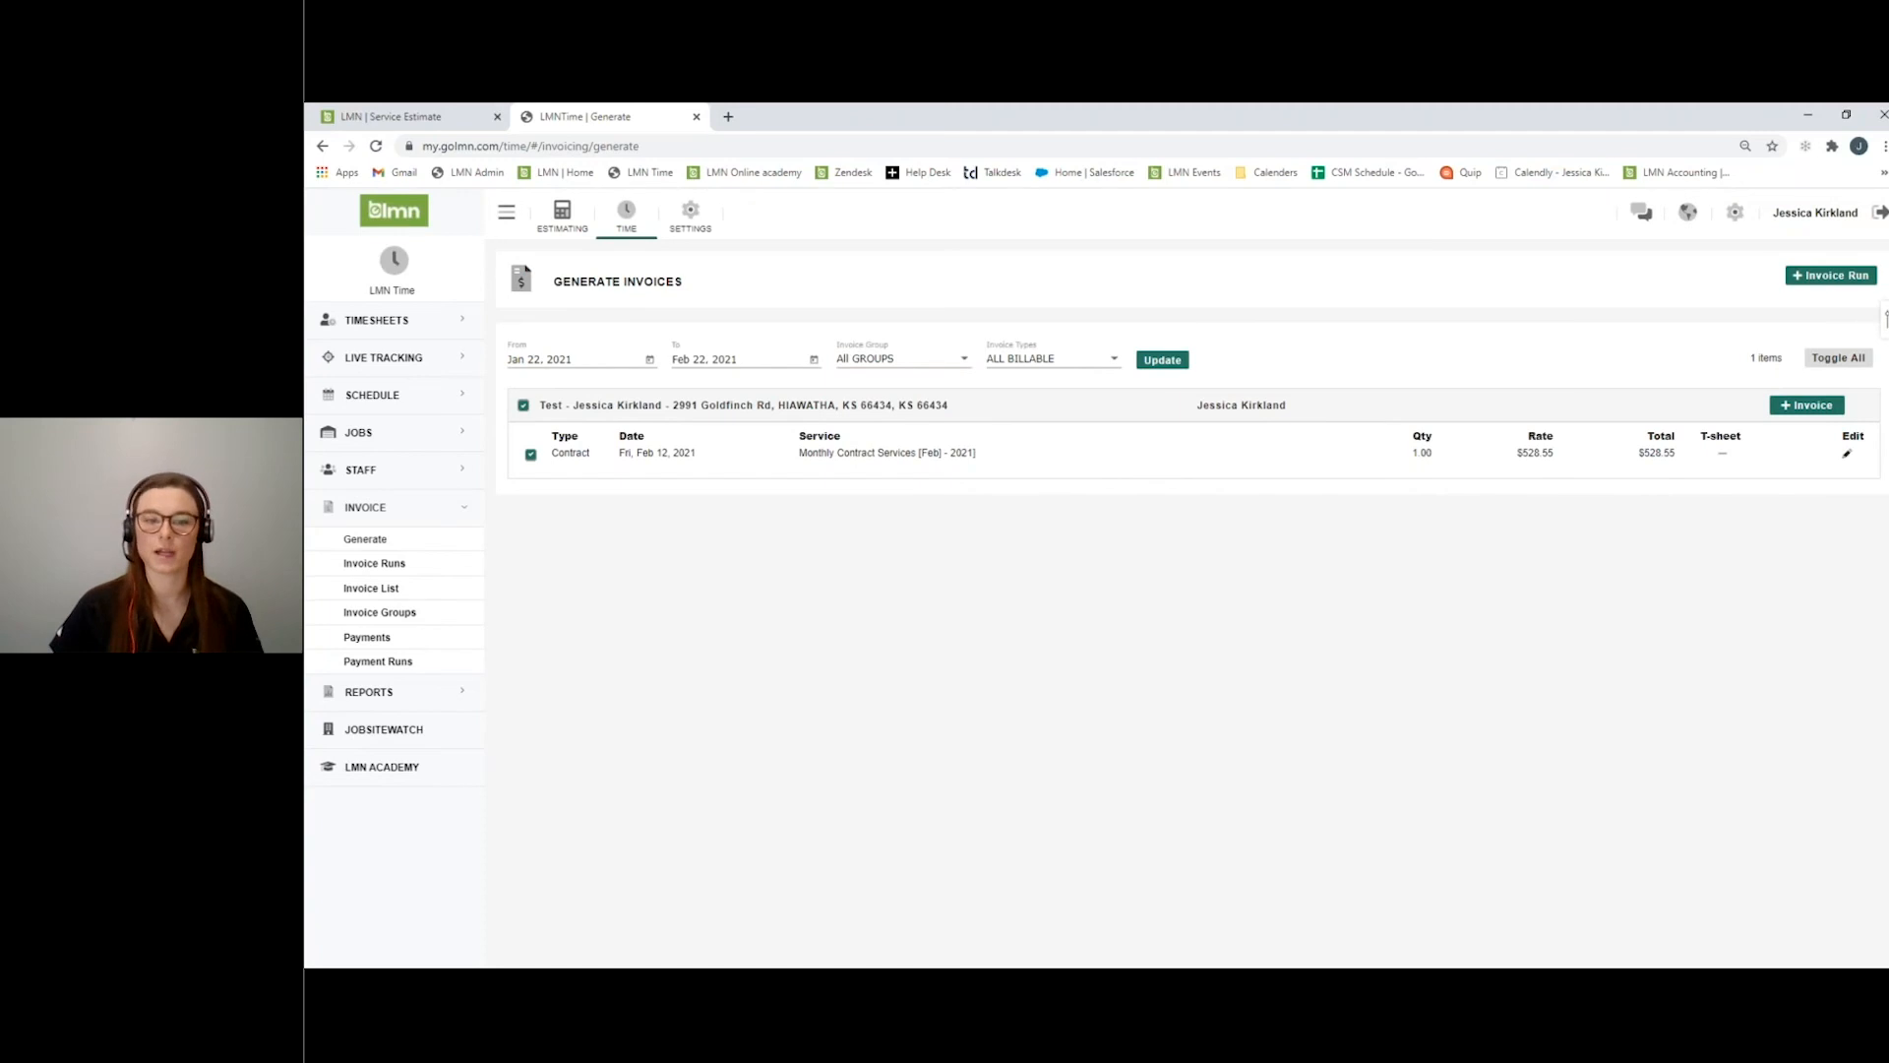
Create a new invoice run from the Test job's selected monthly contract item.
click(522, 405)
click(523, 406)
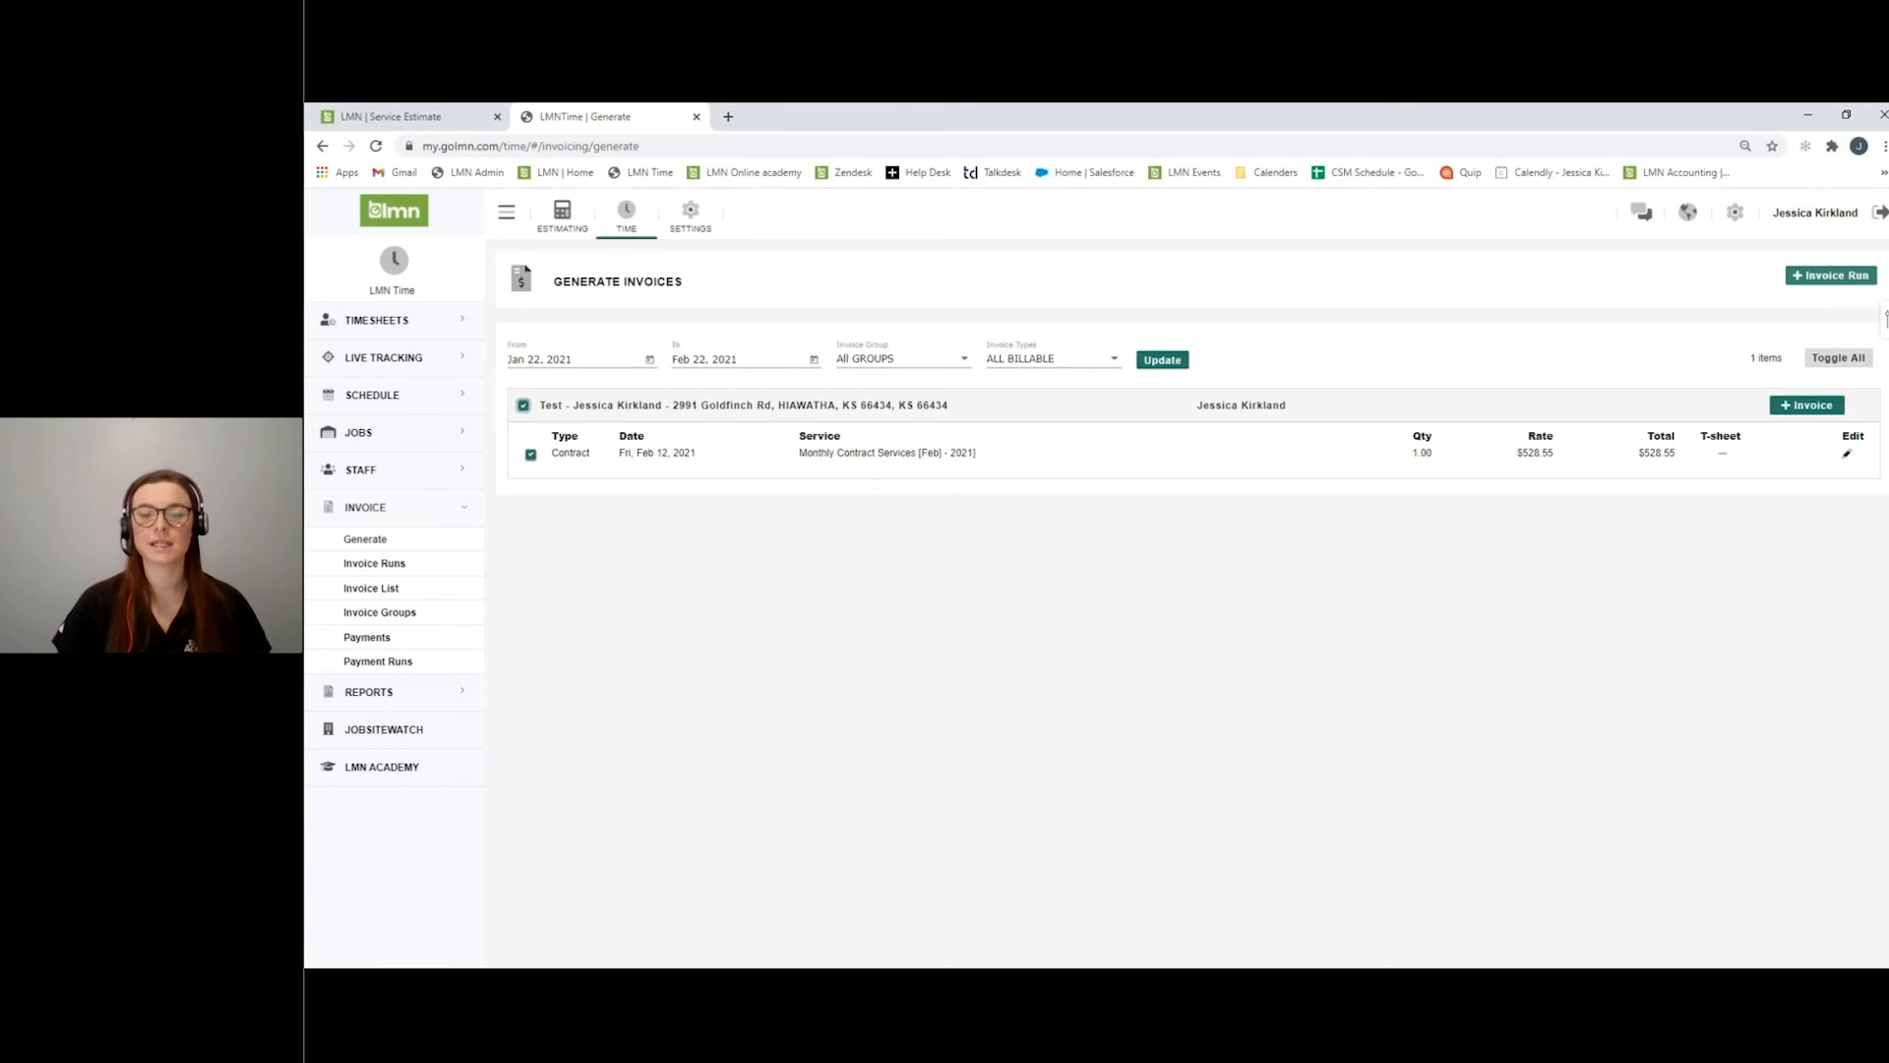
click(1836, 276)
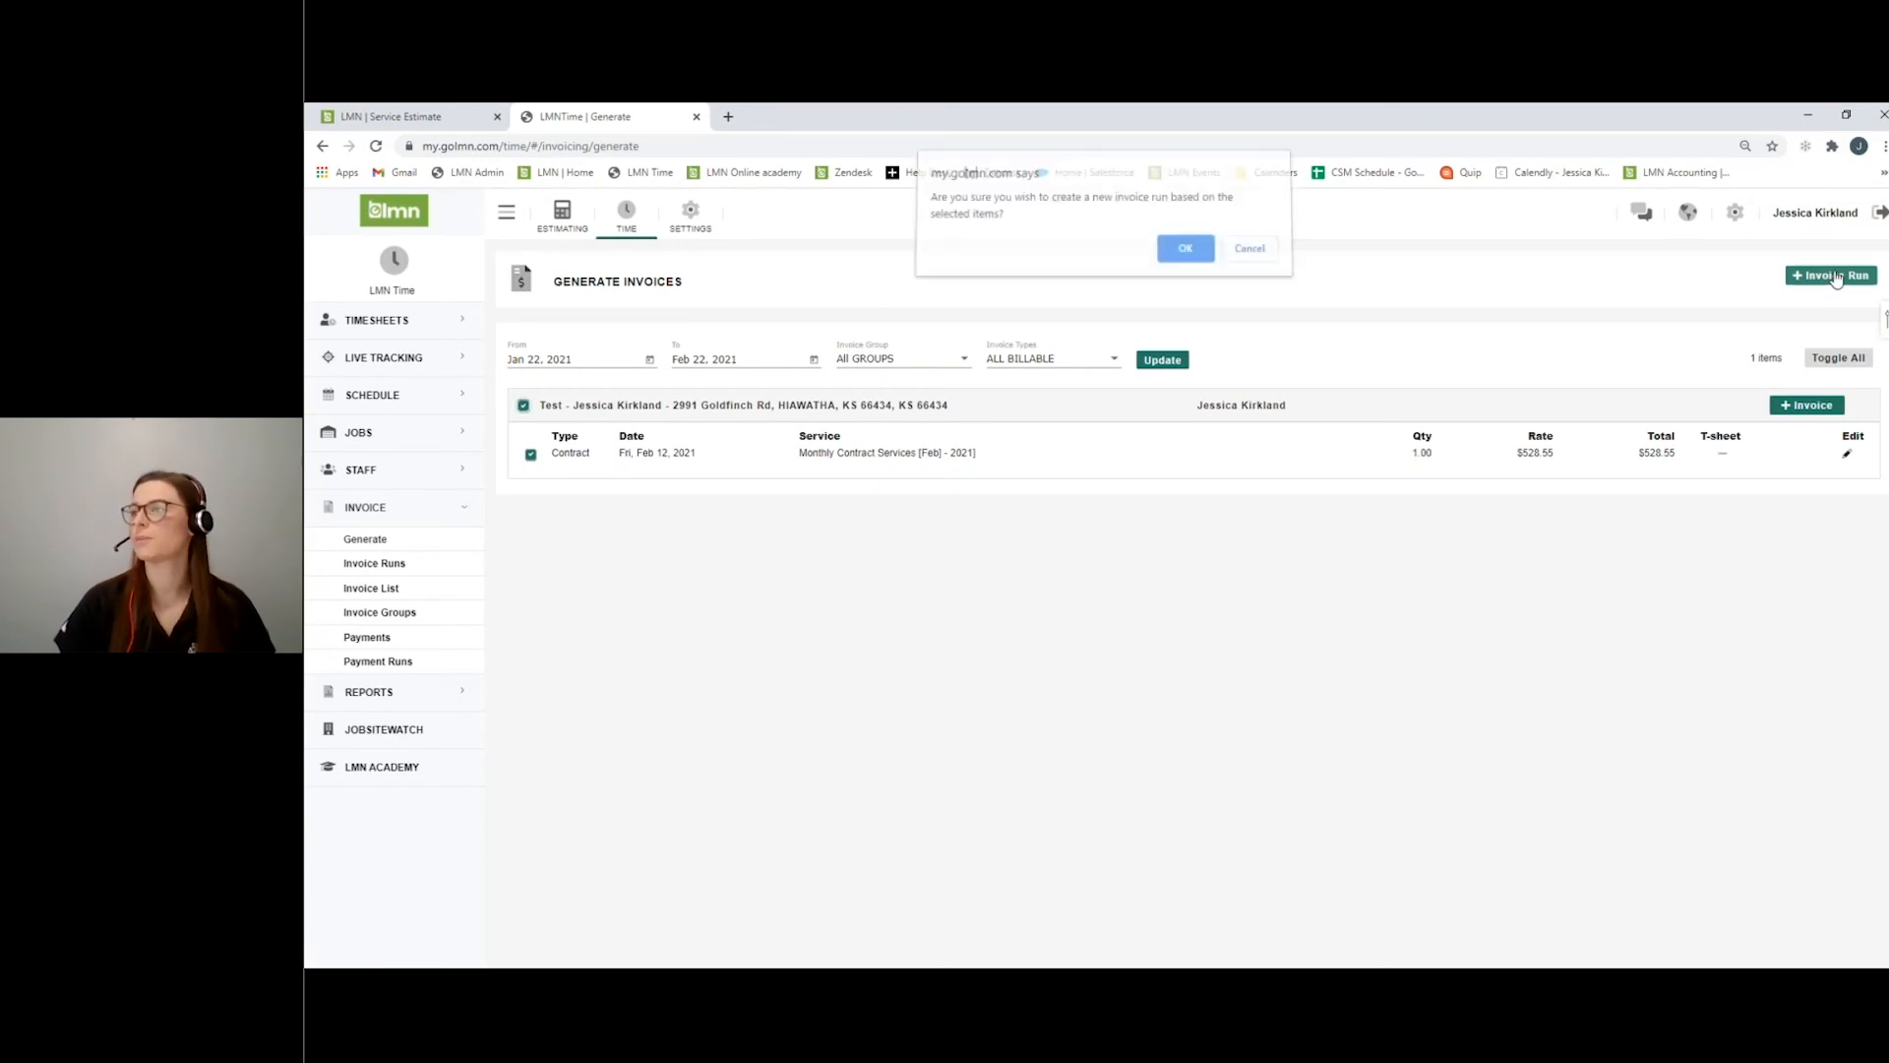
click(1187, 258)
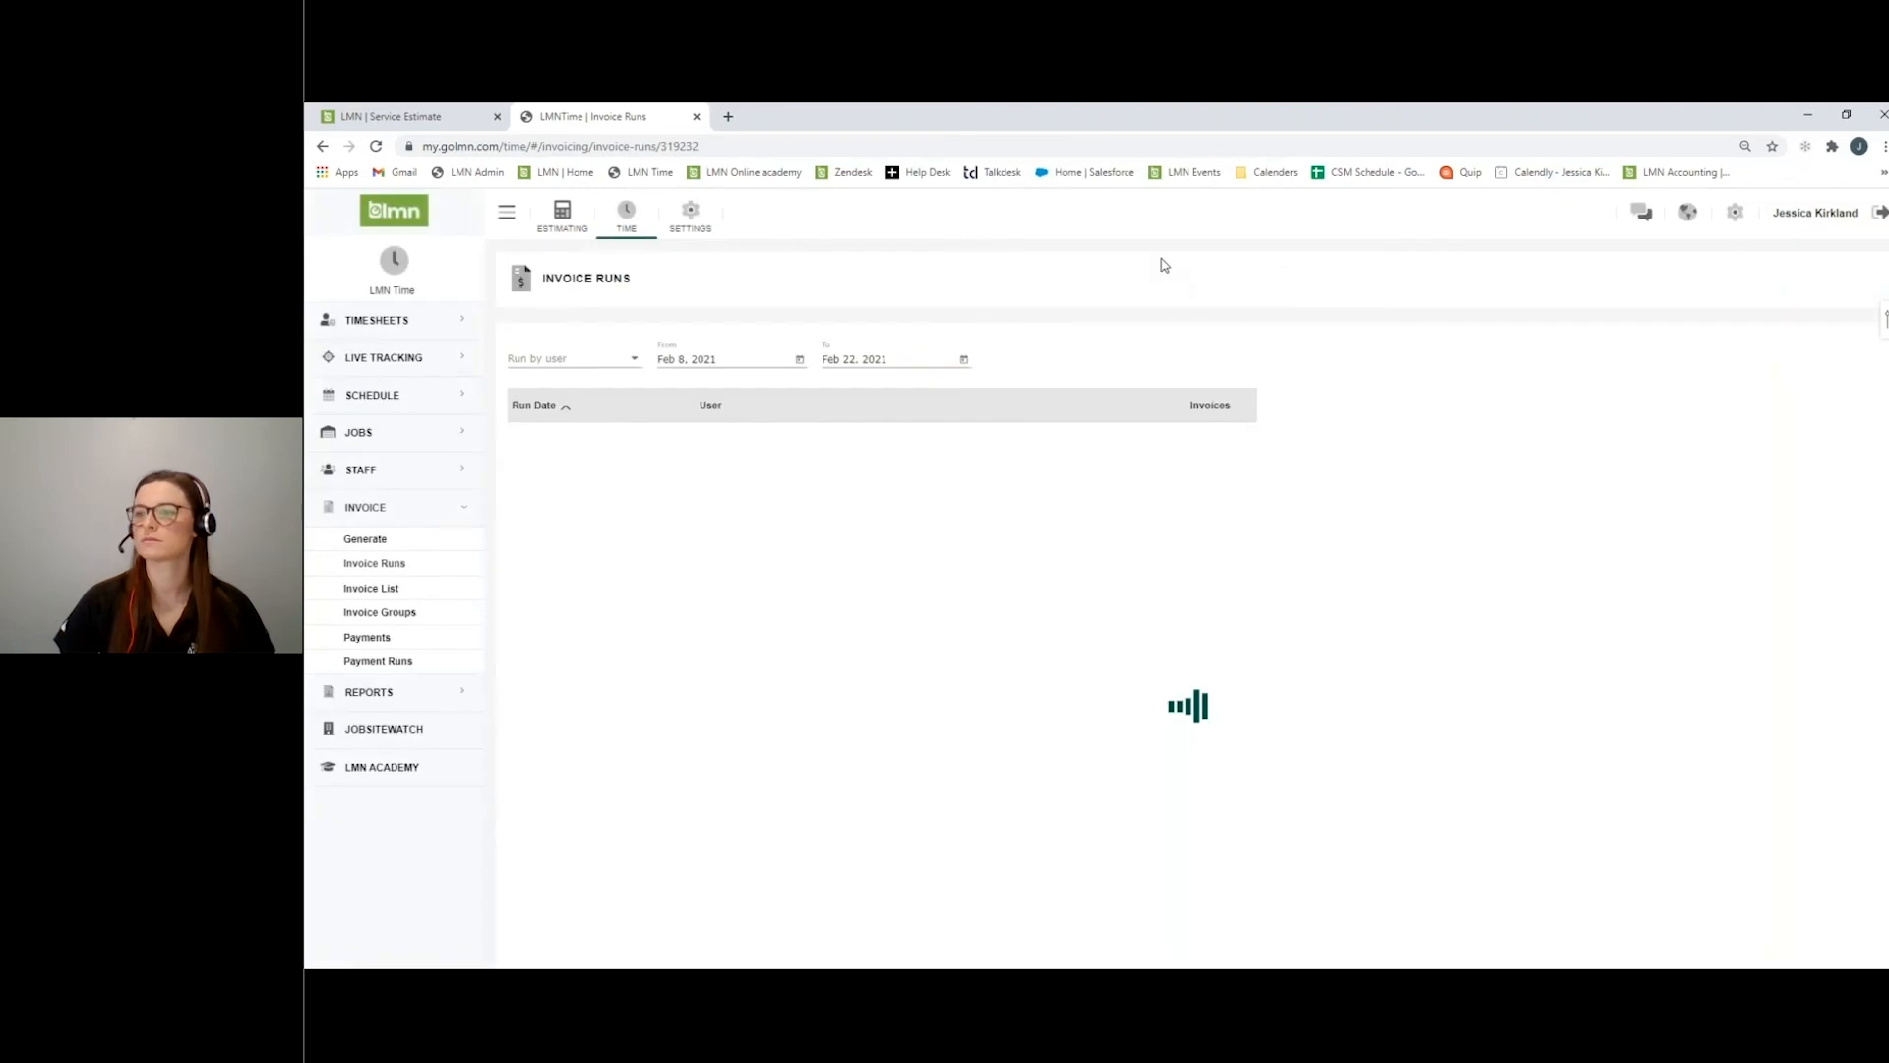
Open the invoice list and filter it to the Maintenance invoice group.
click(414, 596)
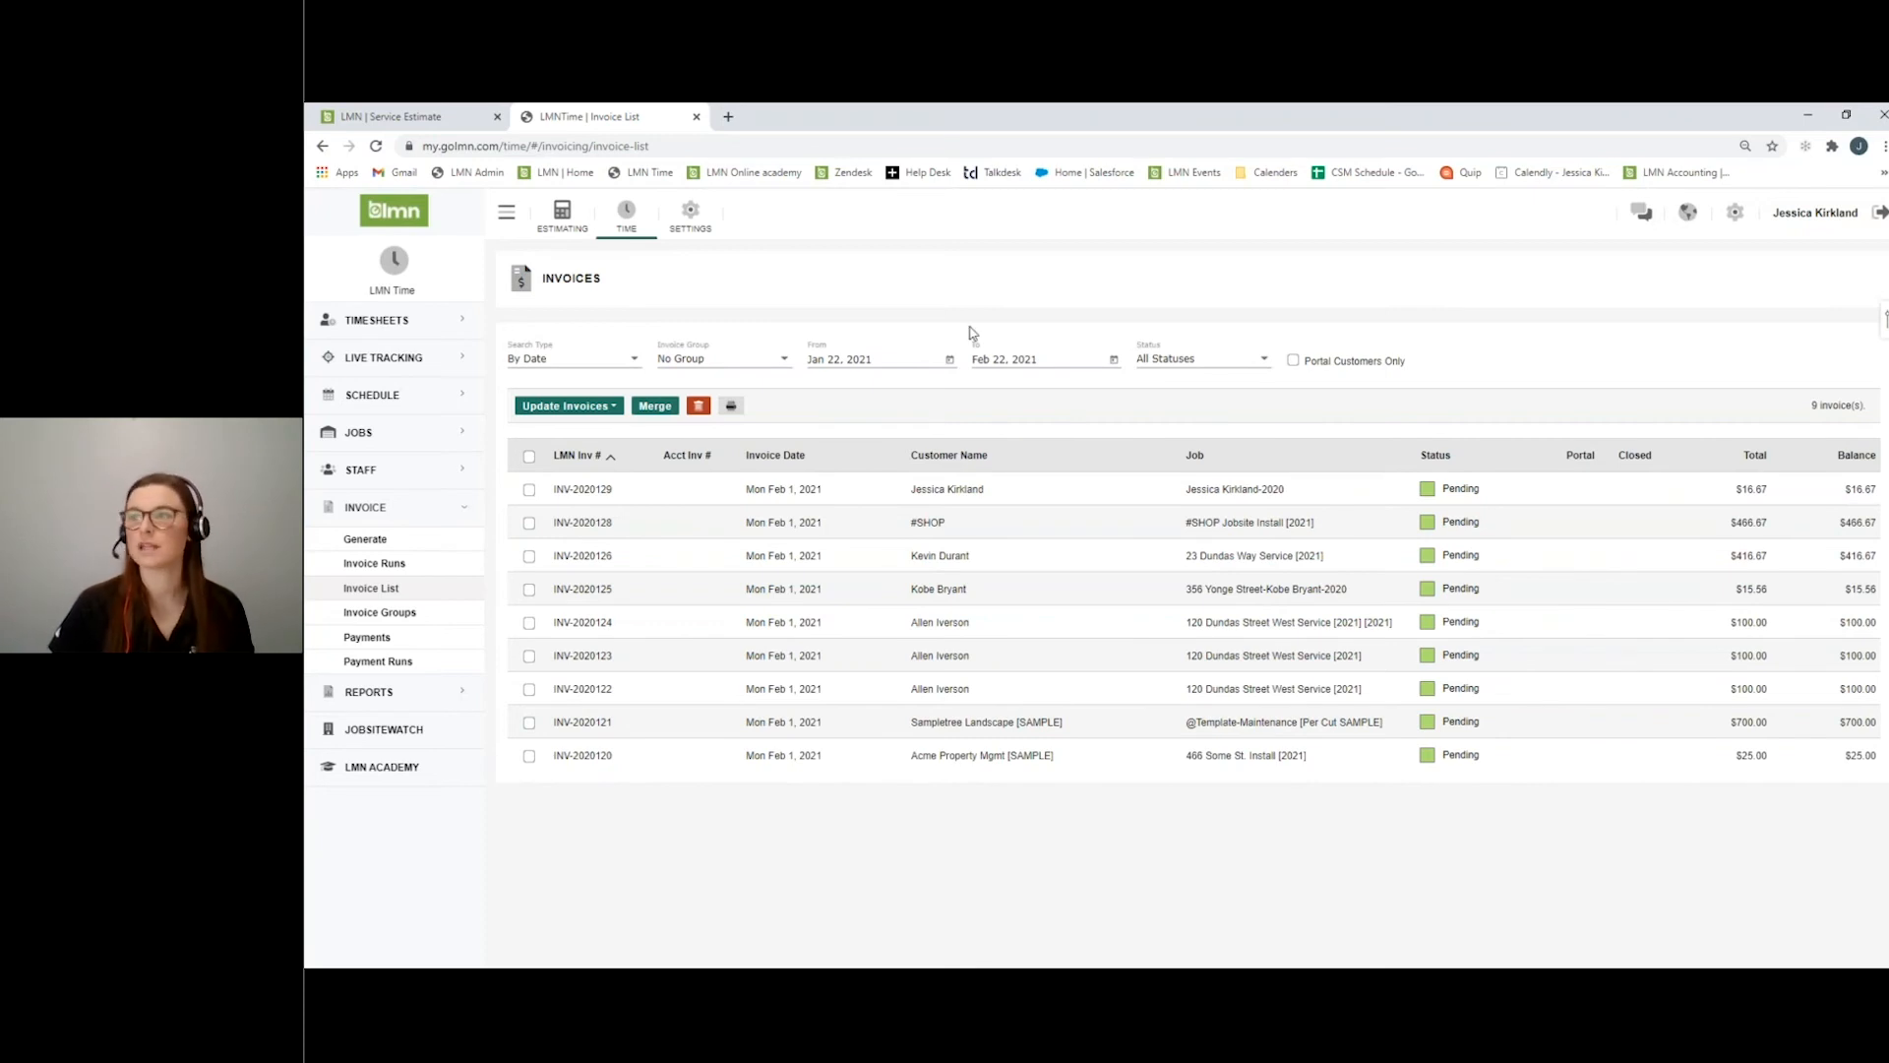
click(743, 371)
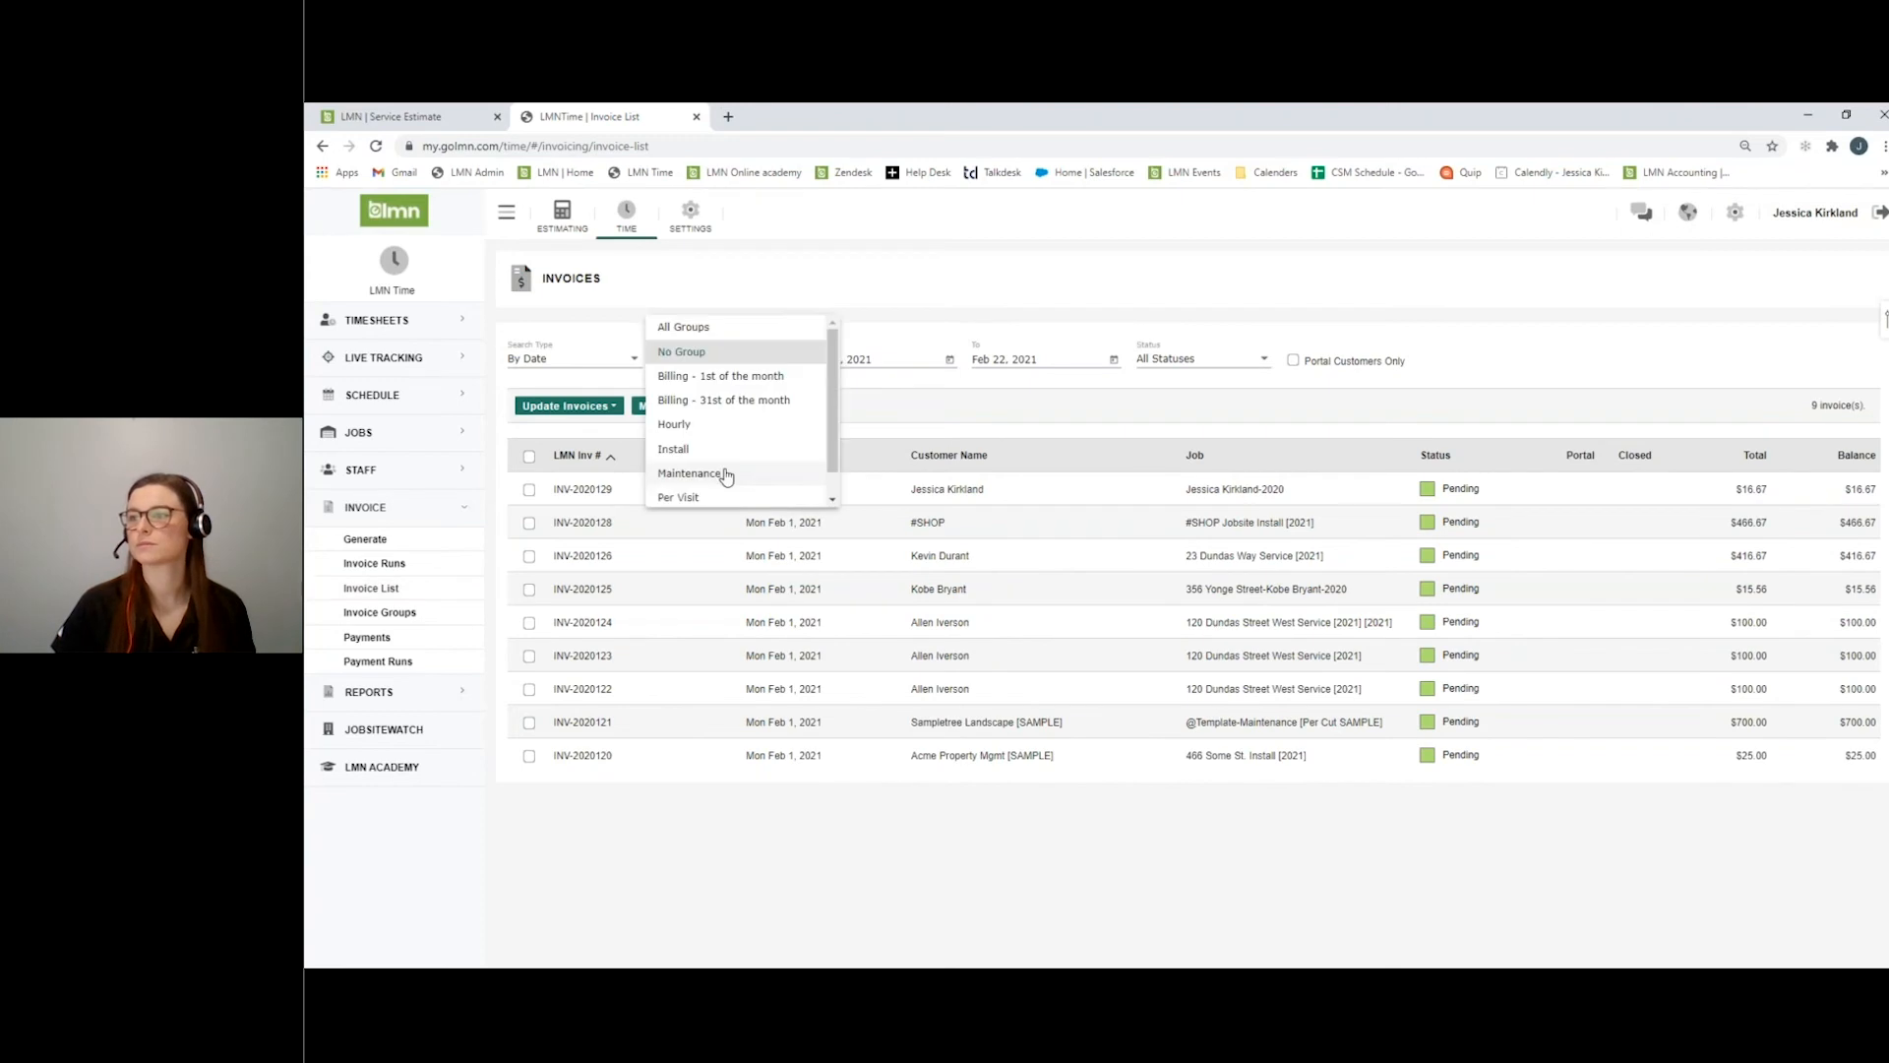
click(726, 474)
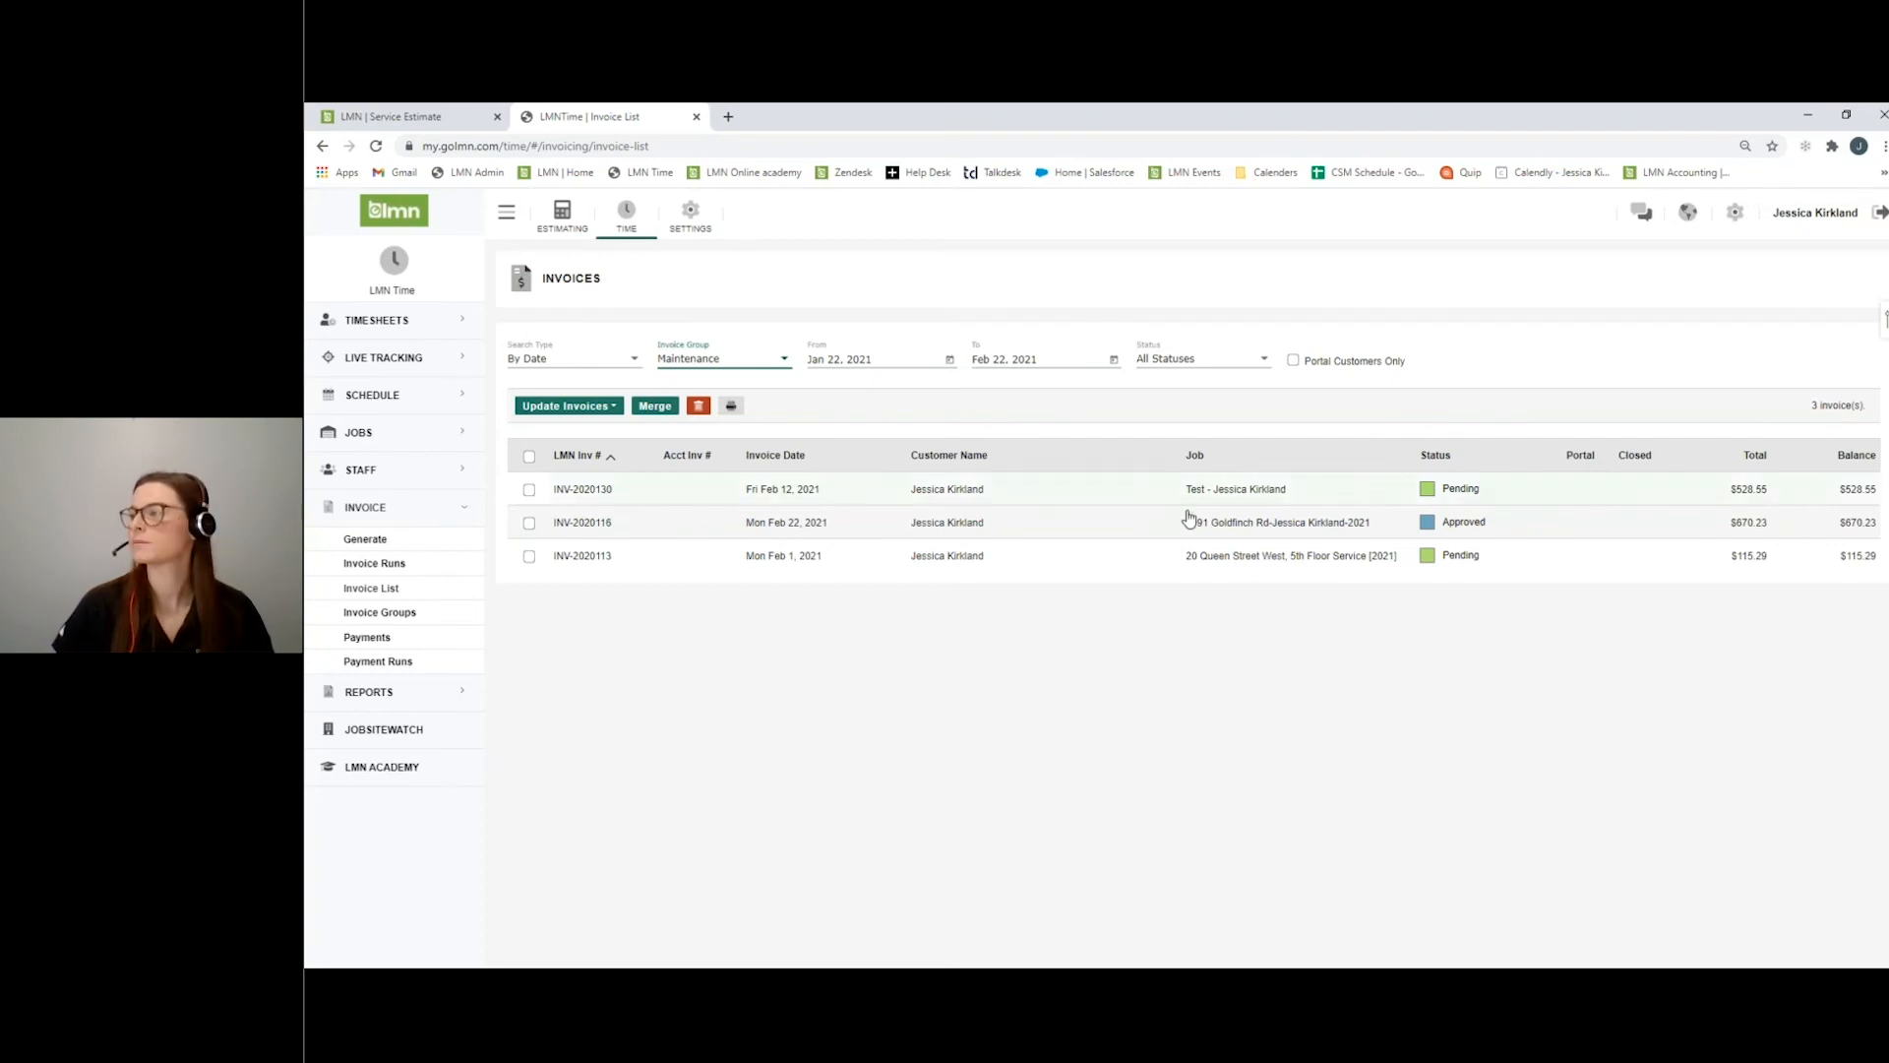
Examine the approved maintenance invoice, then check the editable line item fields of the pending Snow Plow invoice and close it without saving.
click(1146, 533)
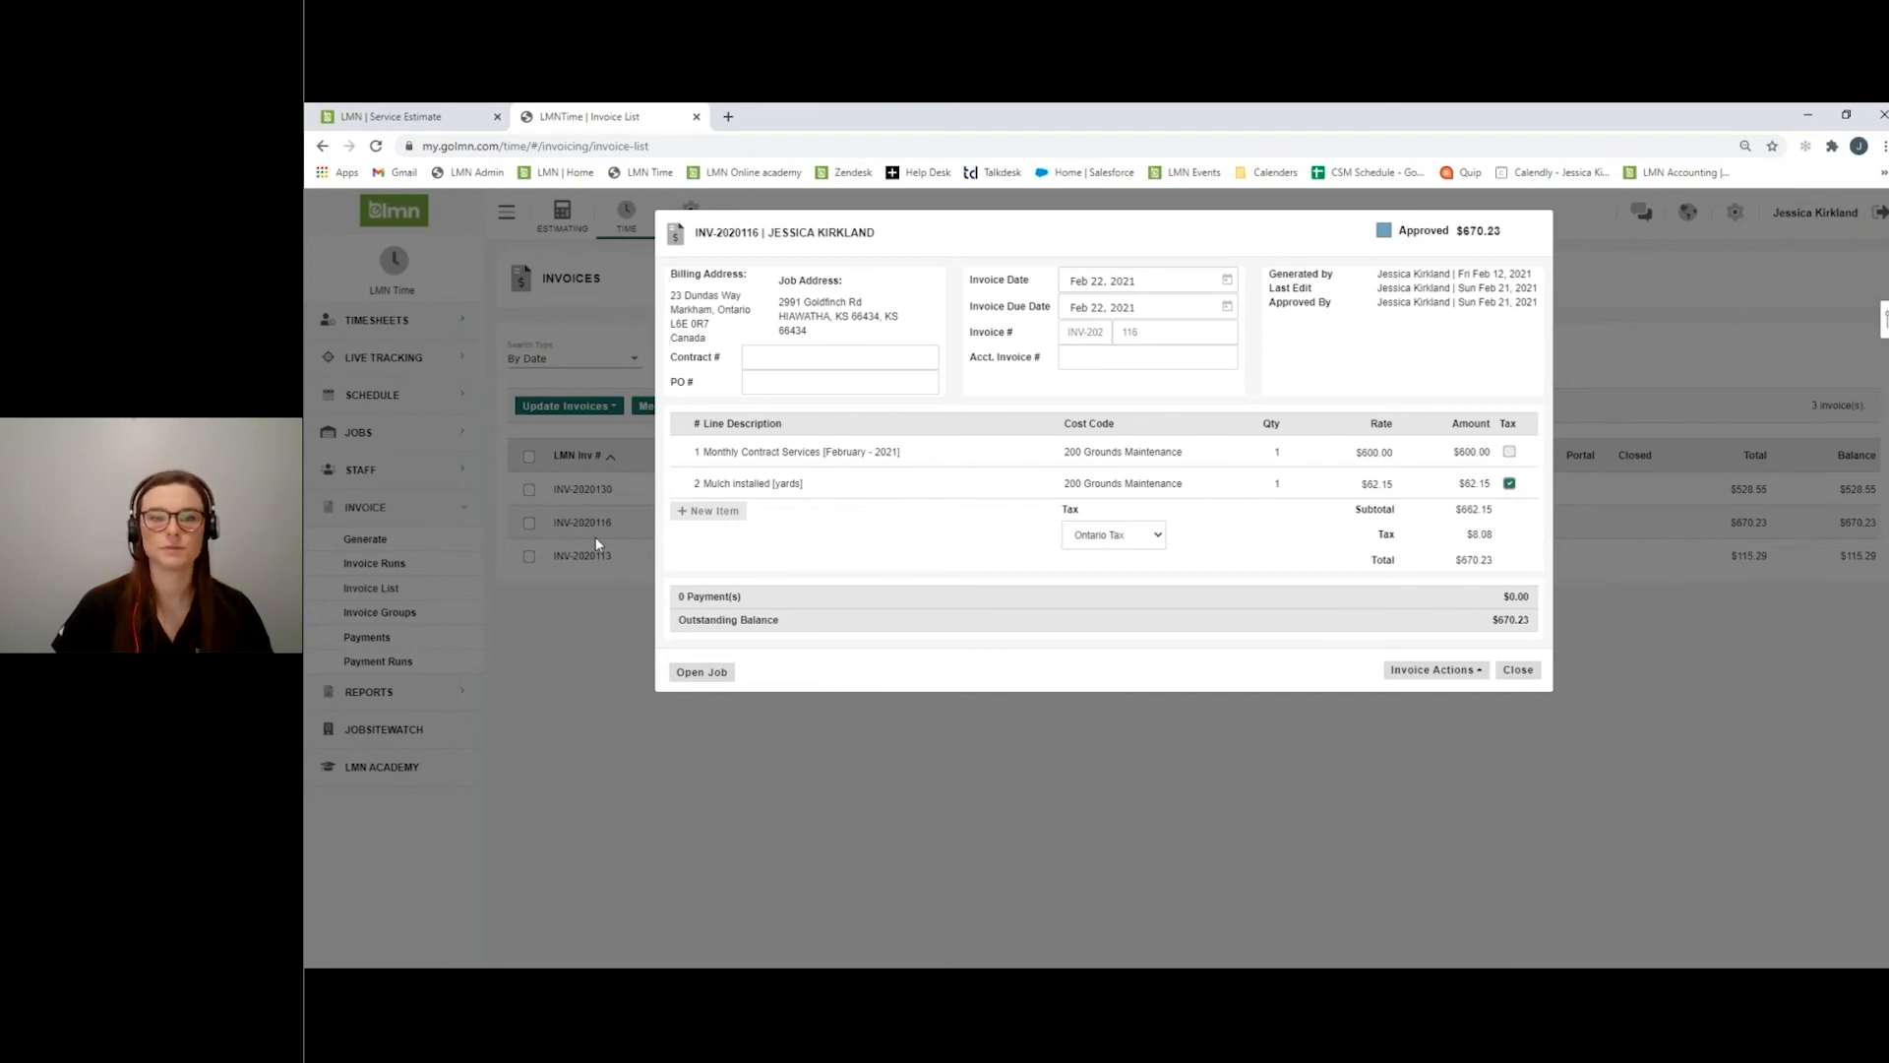
click(1522, 672)
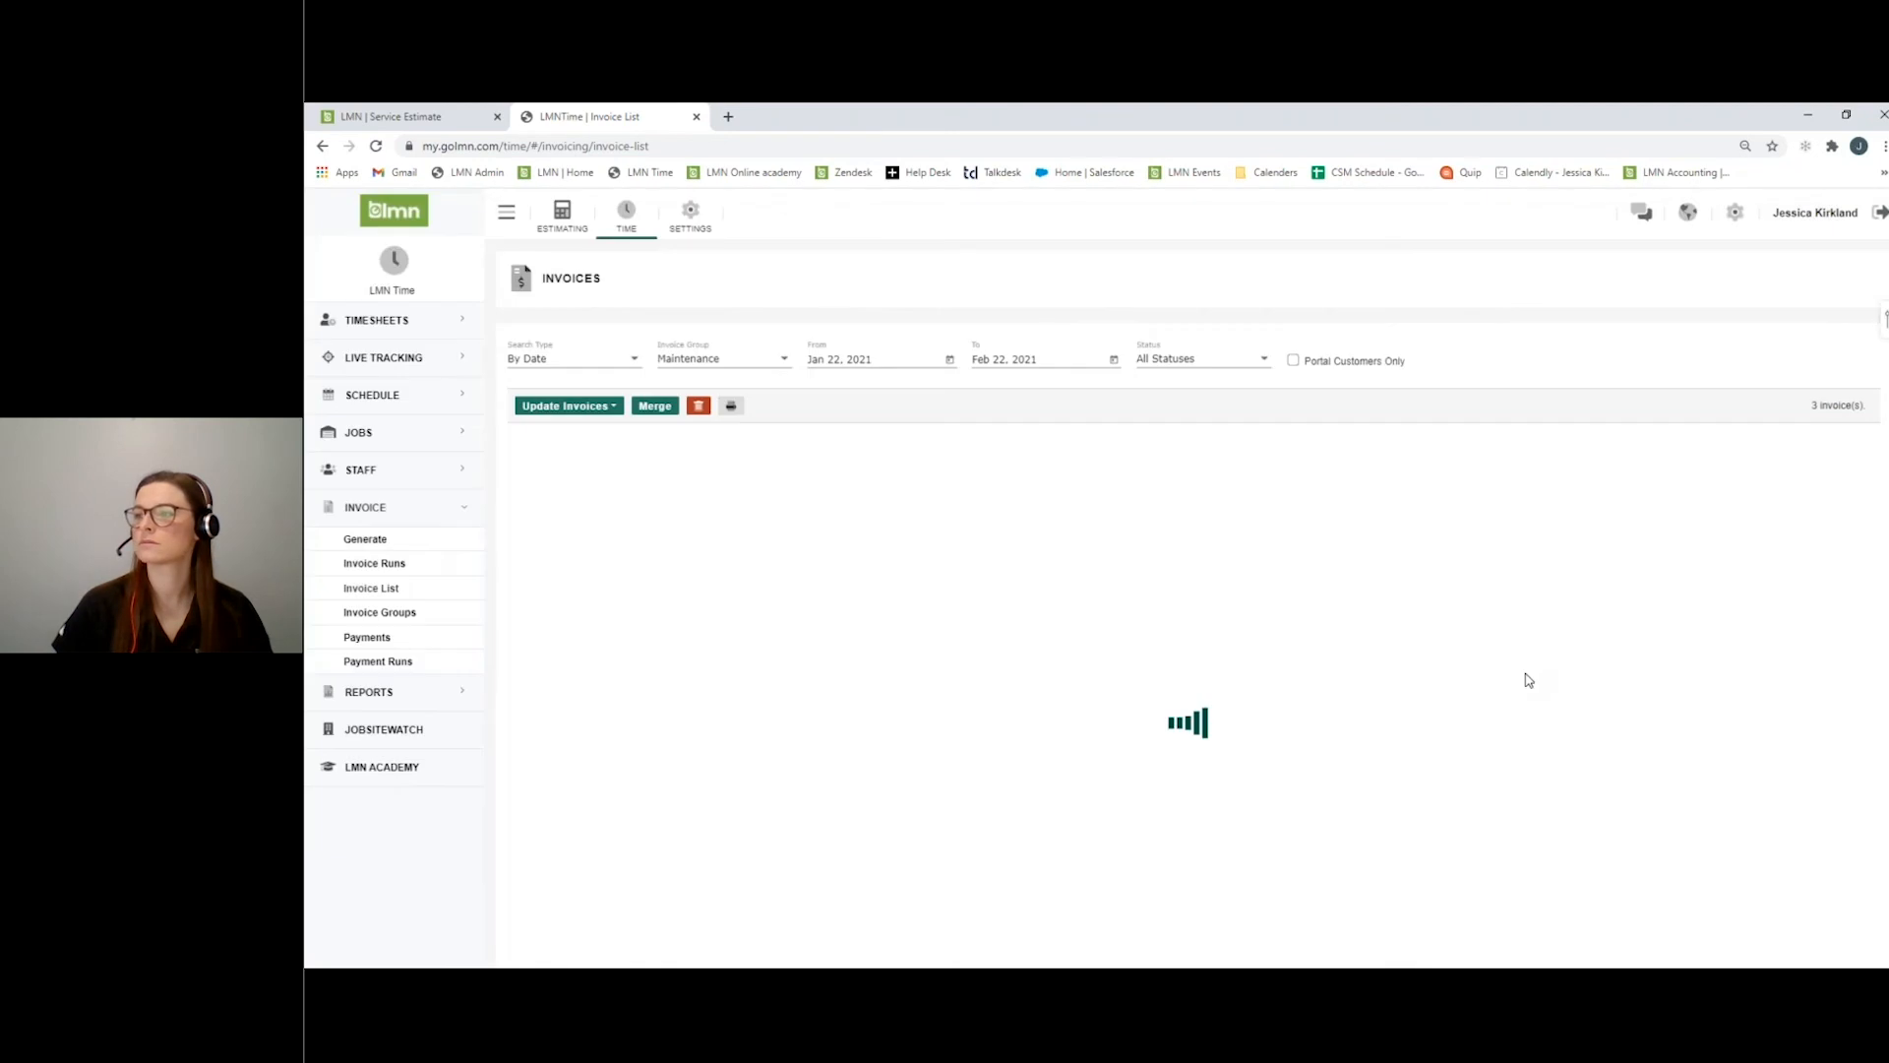
click(938, 551)
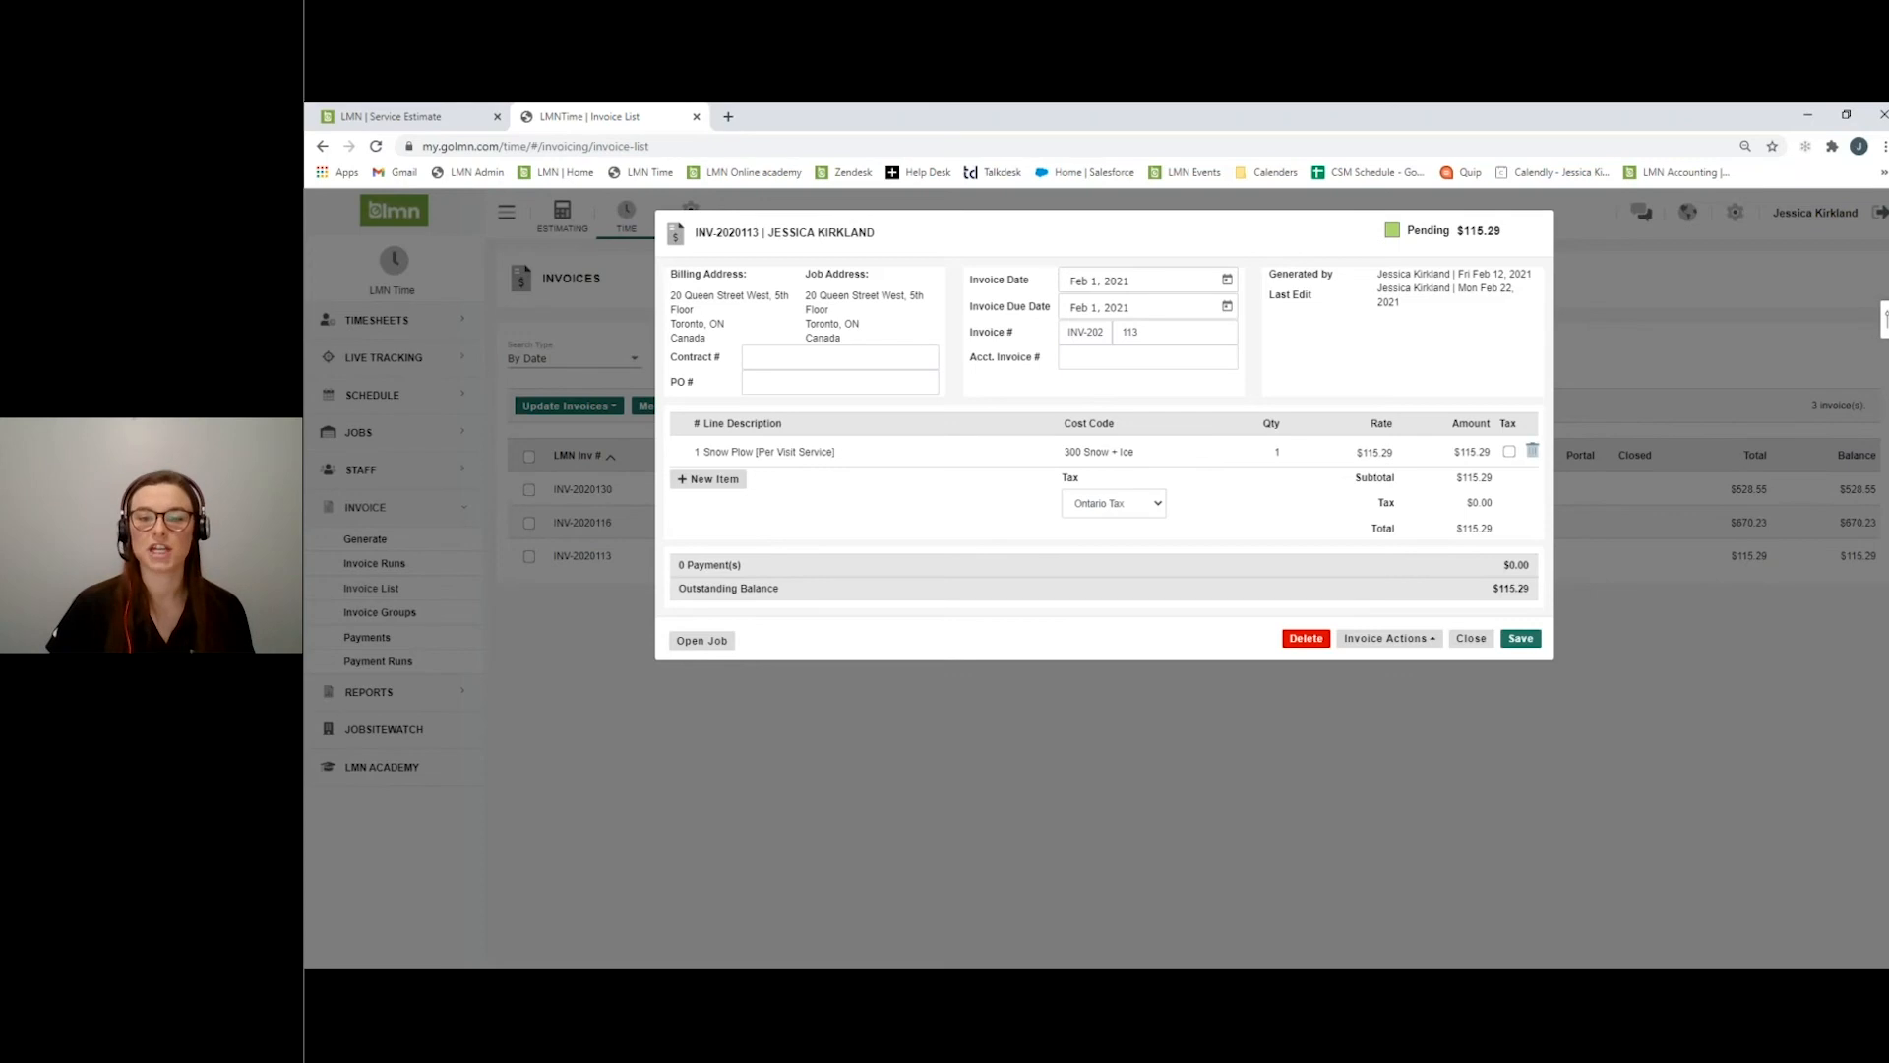
click(860, 448)
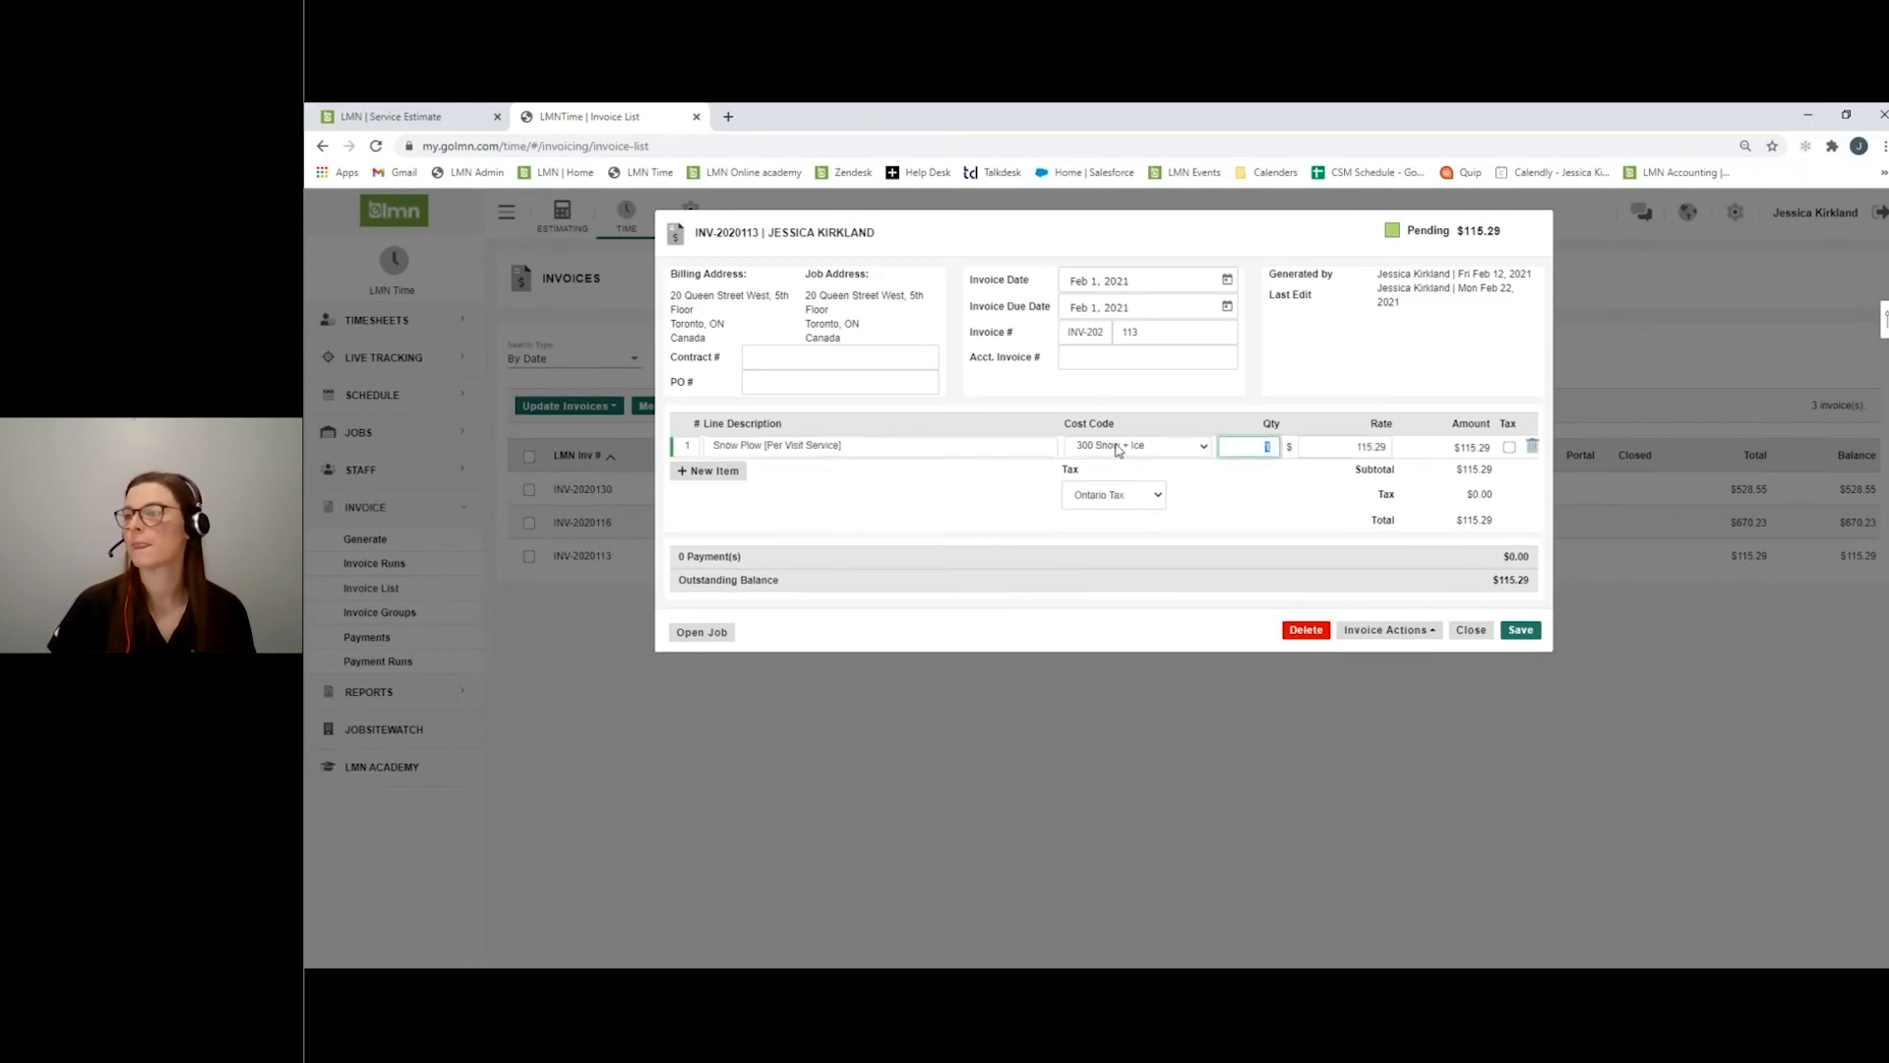
double_click(1361, 449)
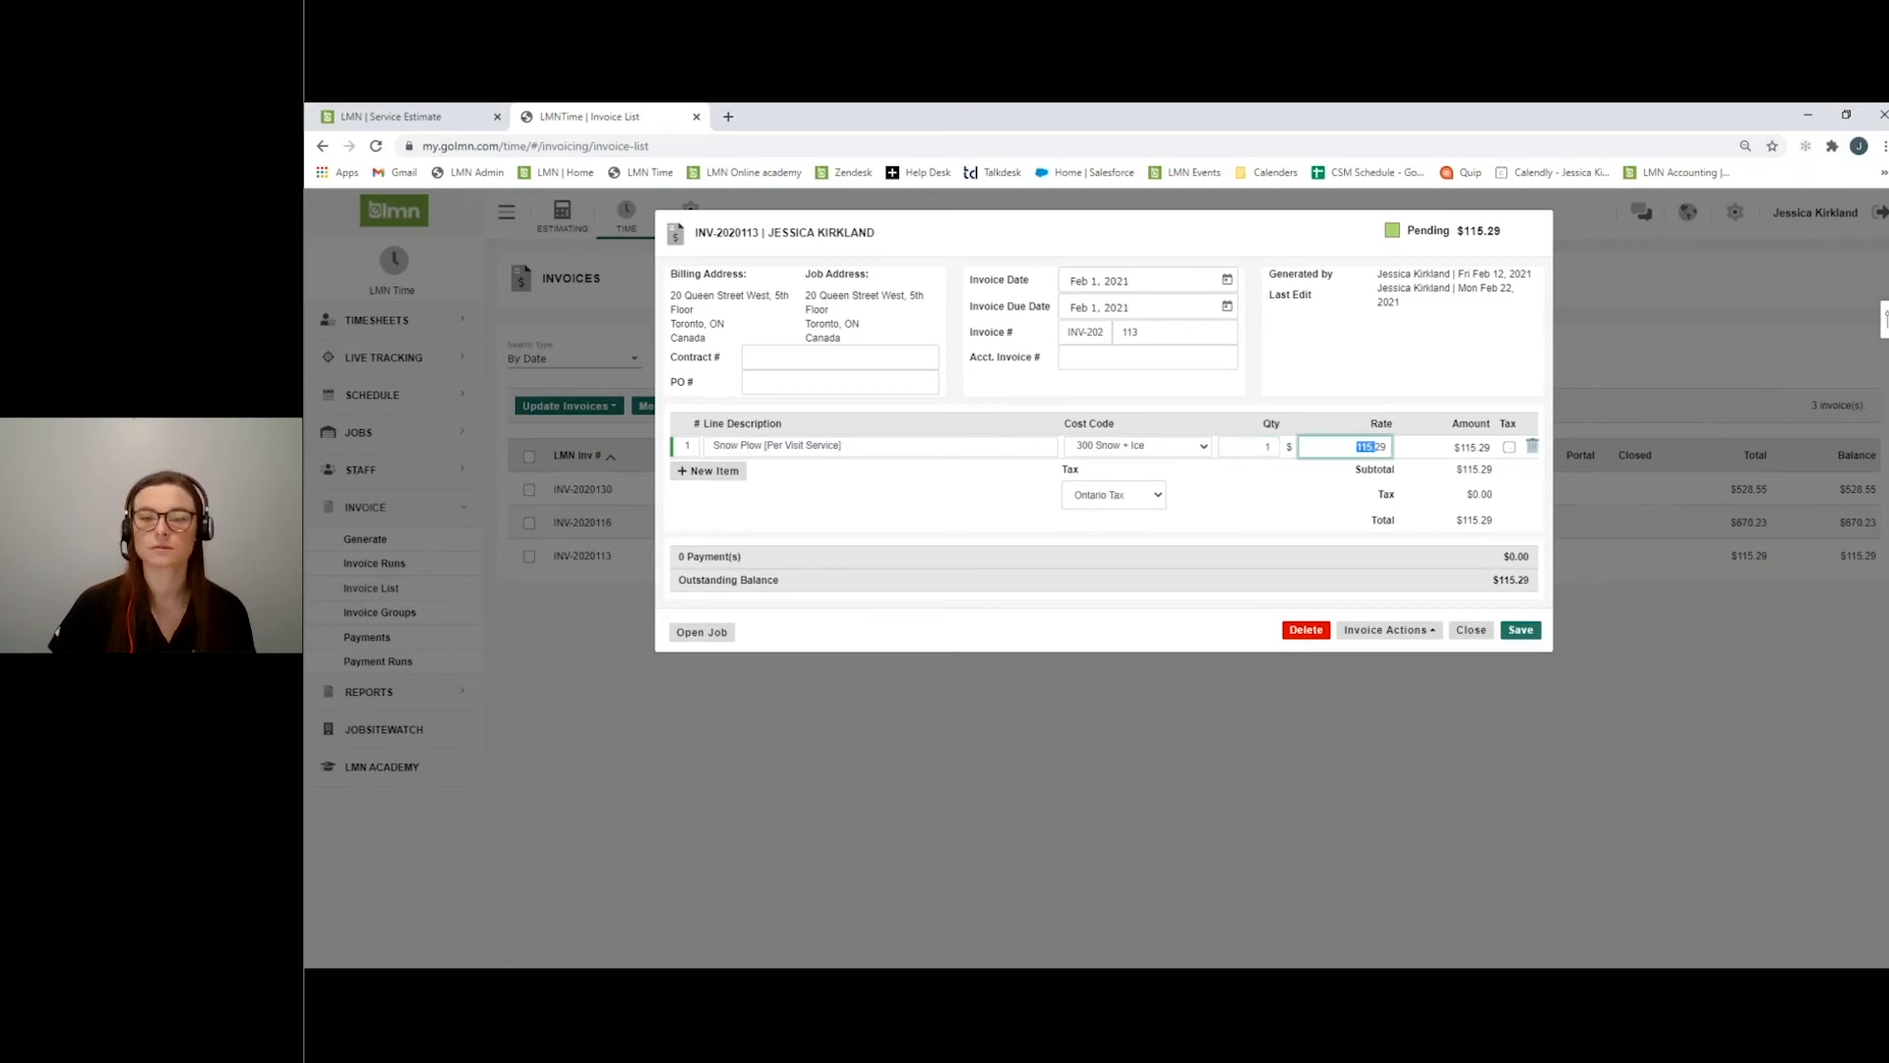
click(1473, 631)
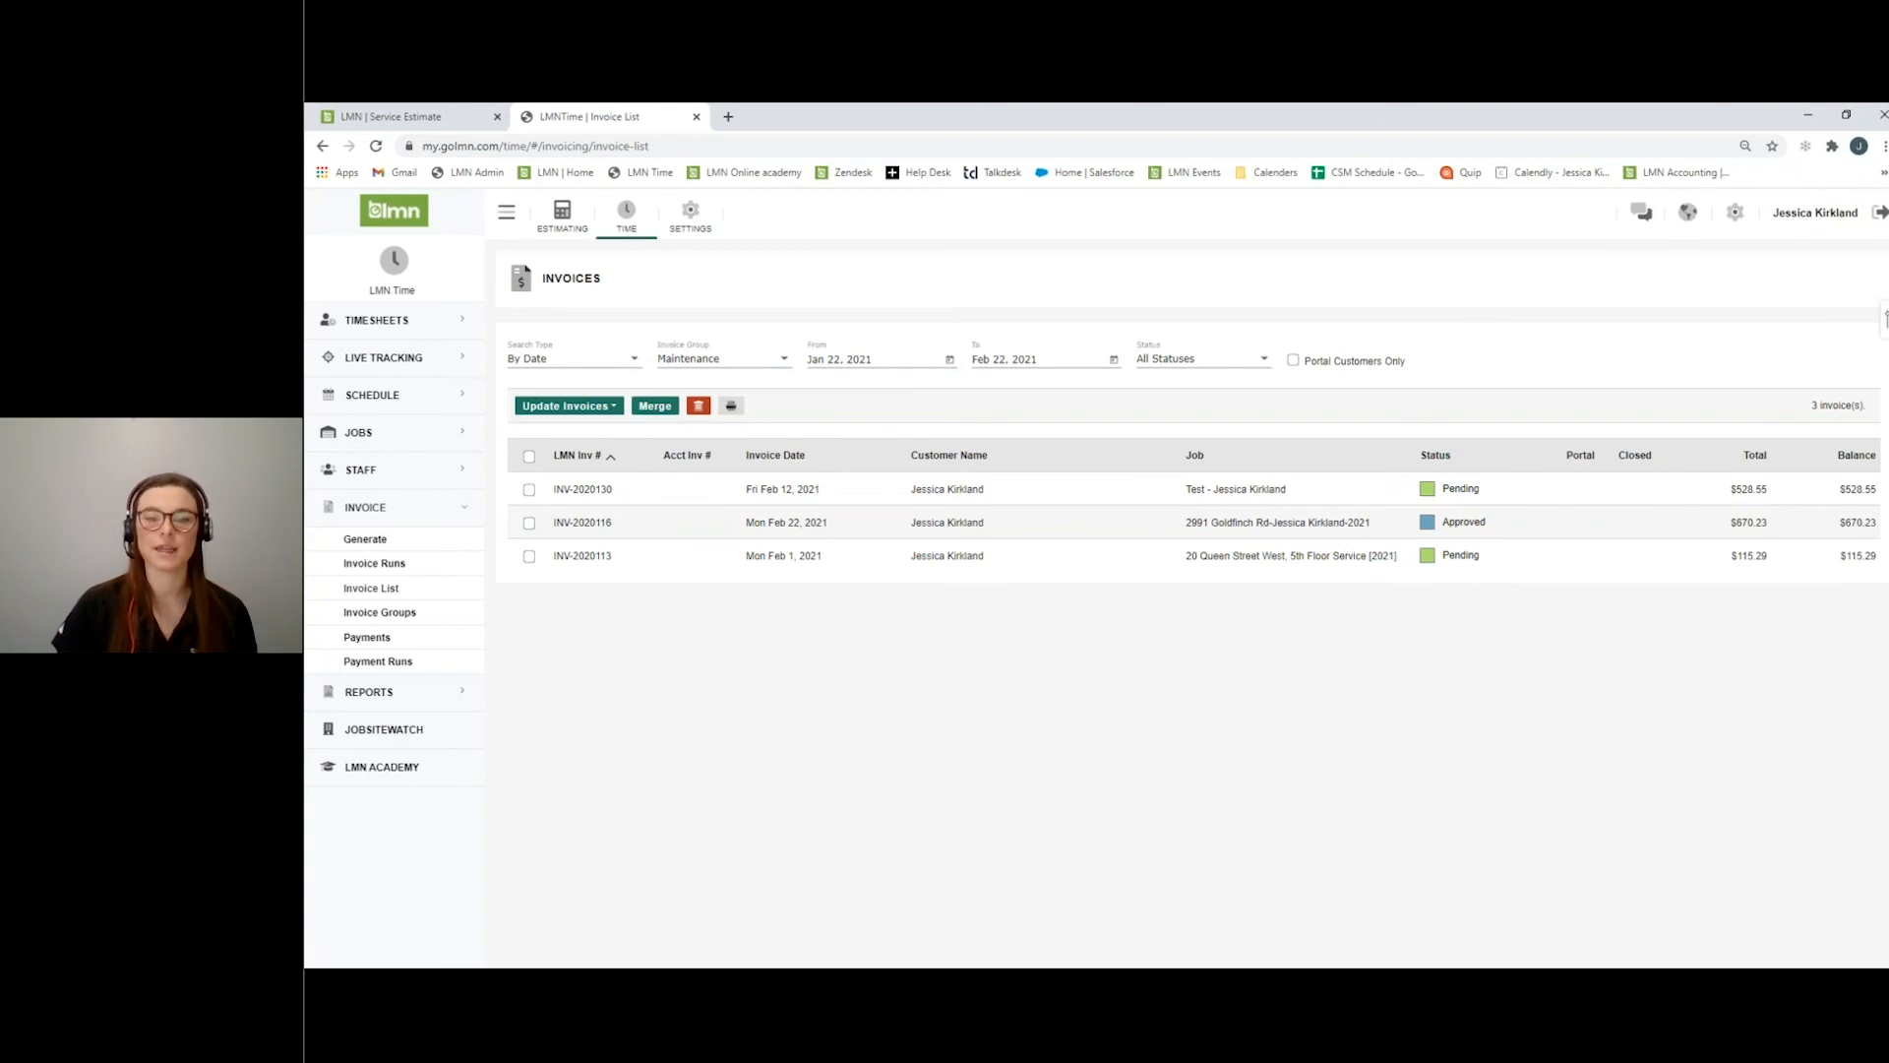
Generate a Standard printout of all listed Maintenance invoices, view the PDF and close it.
click(530, 456)
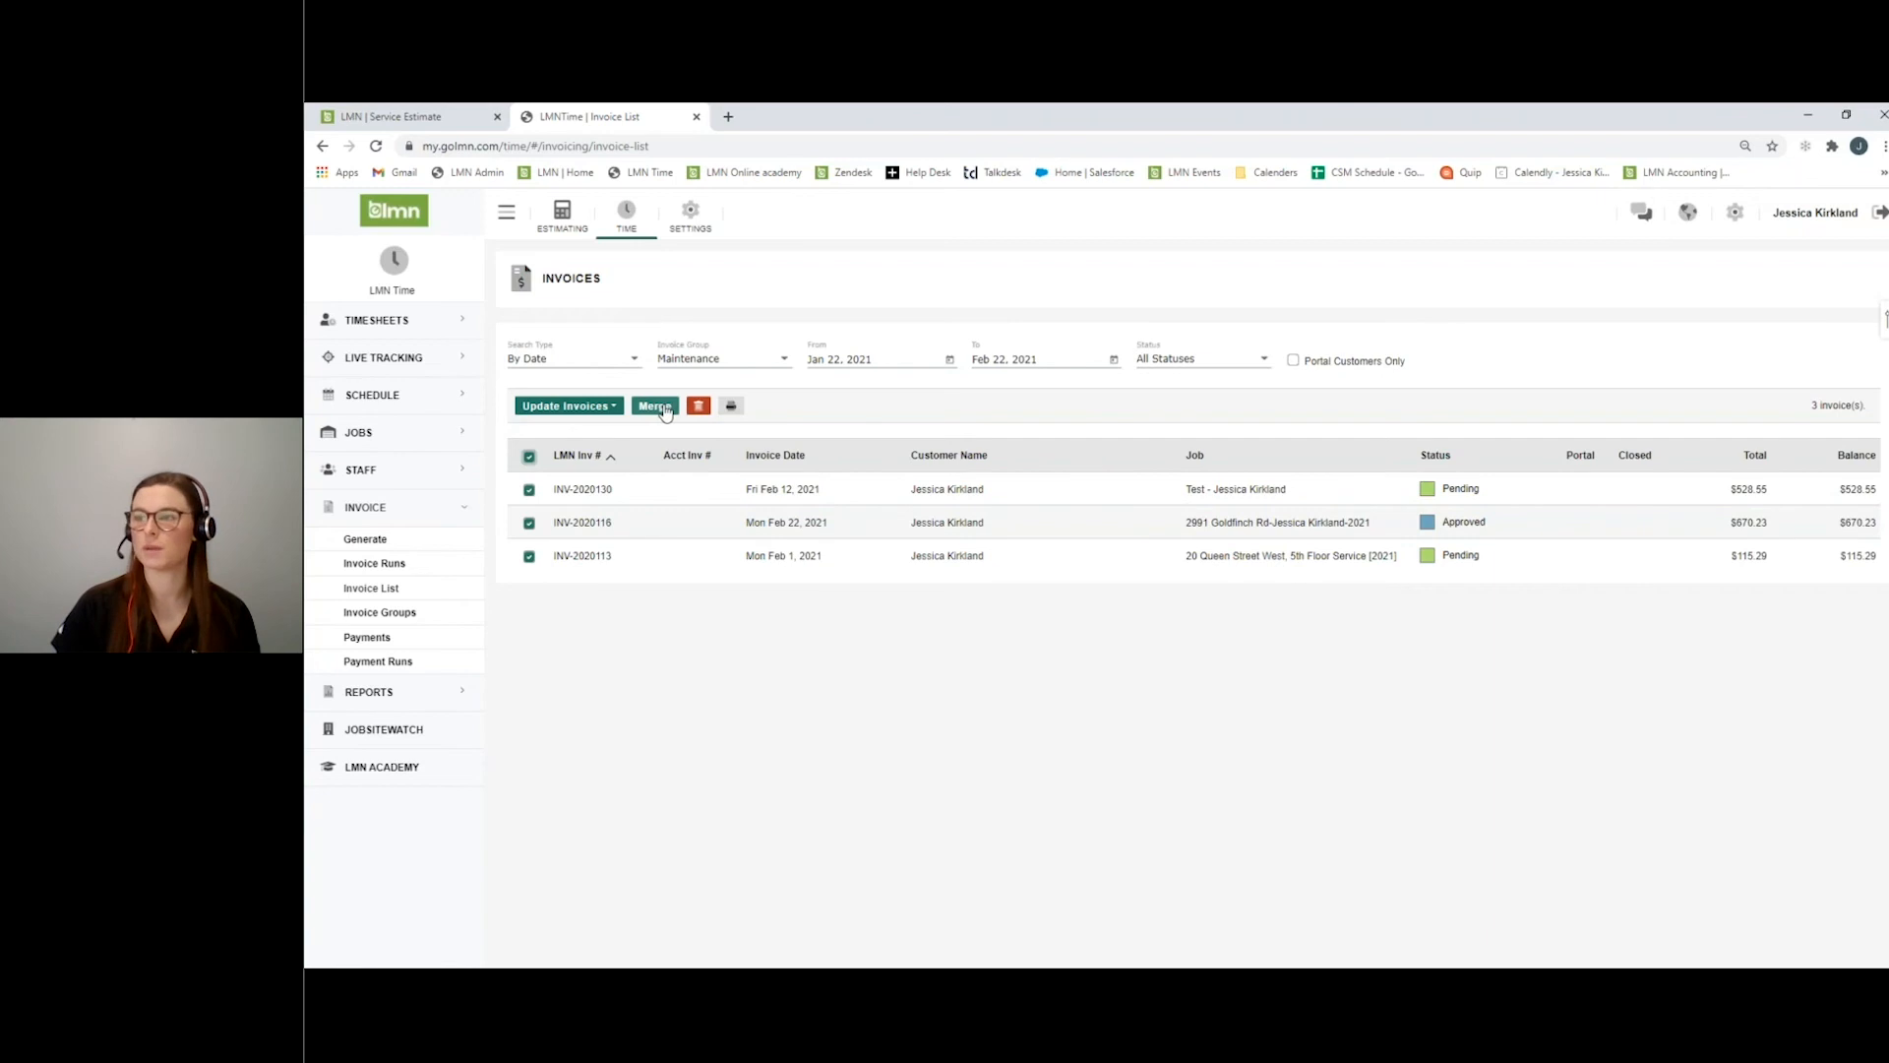
click(733, 409)
click(943, 291)
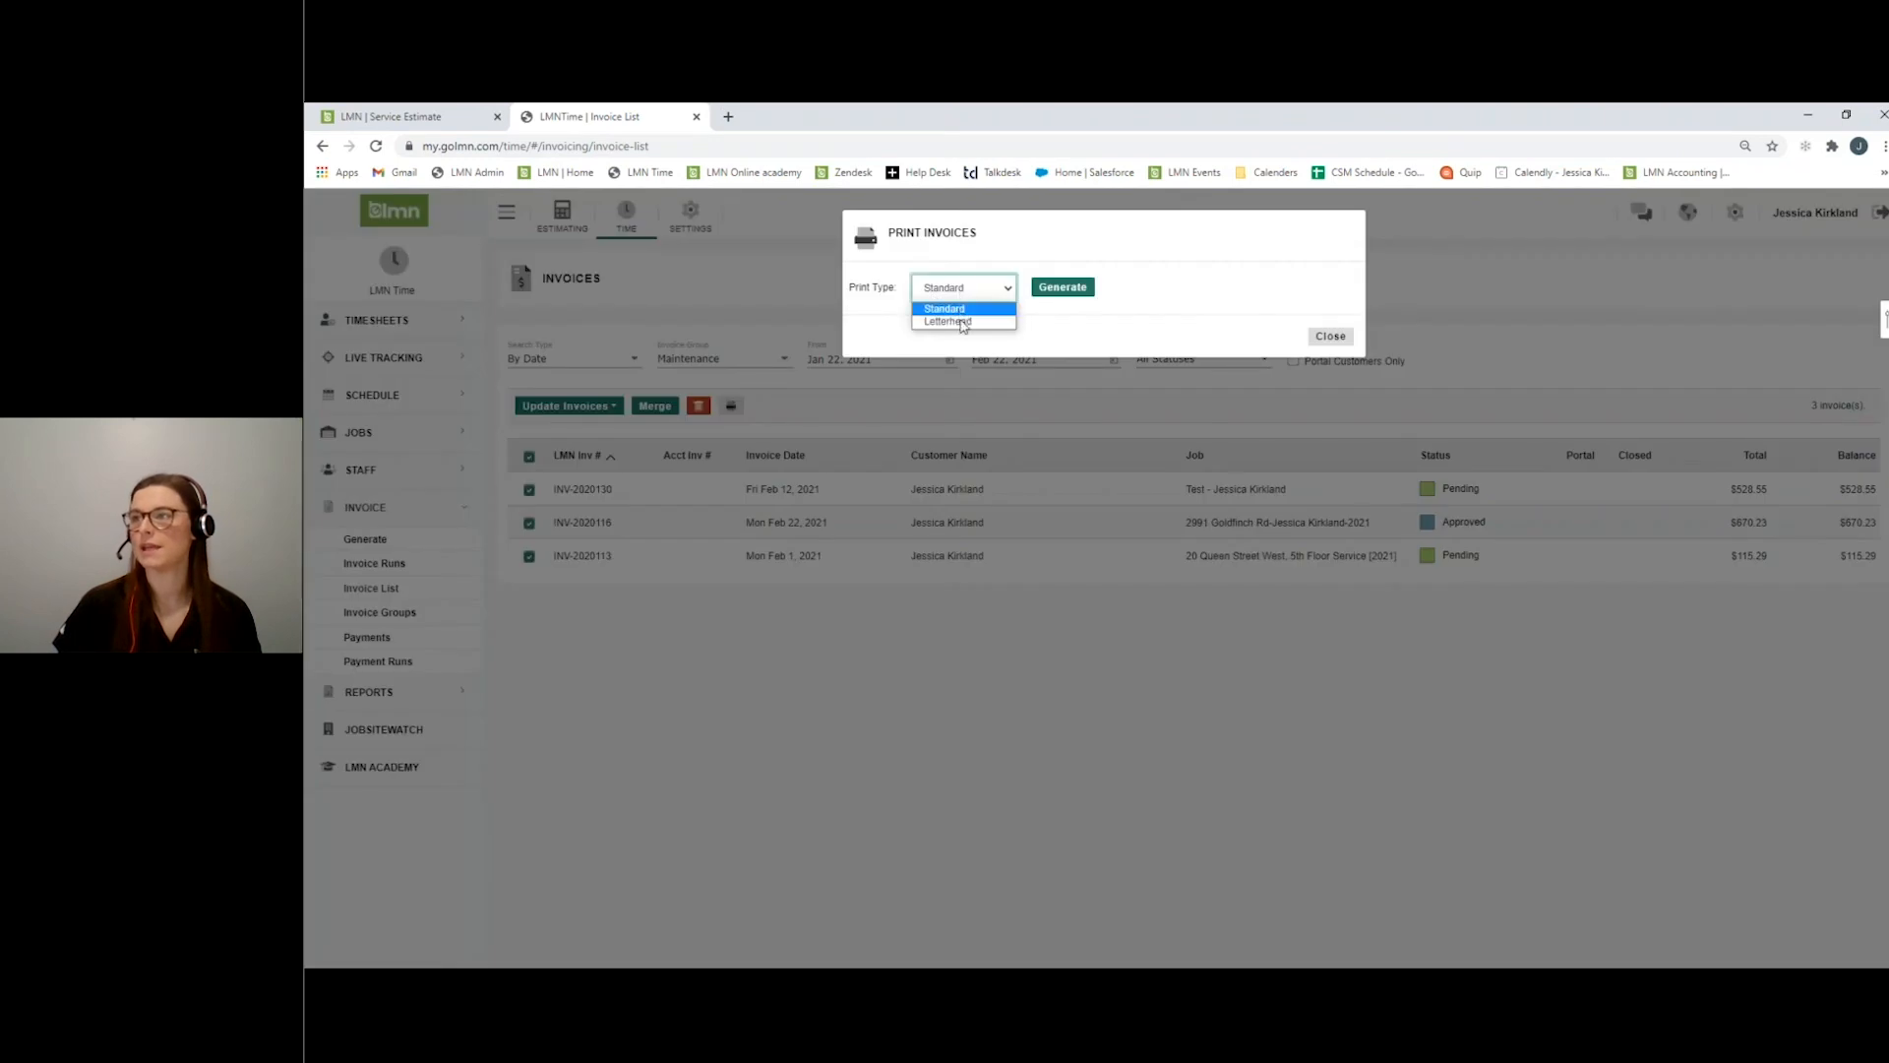
click(956, 309)
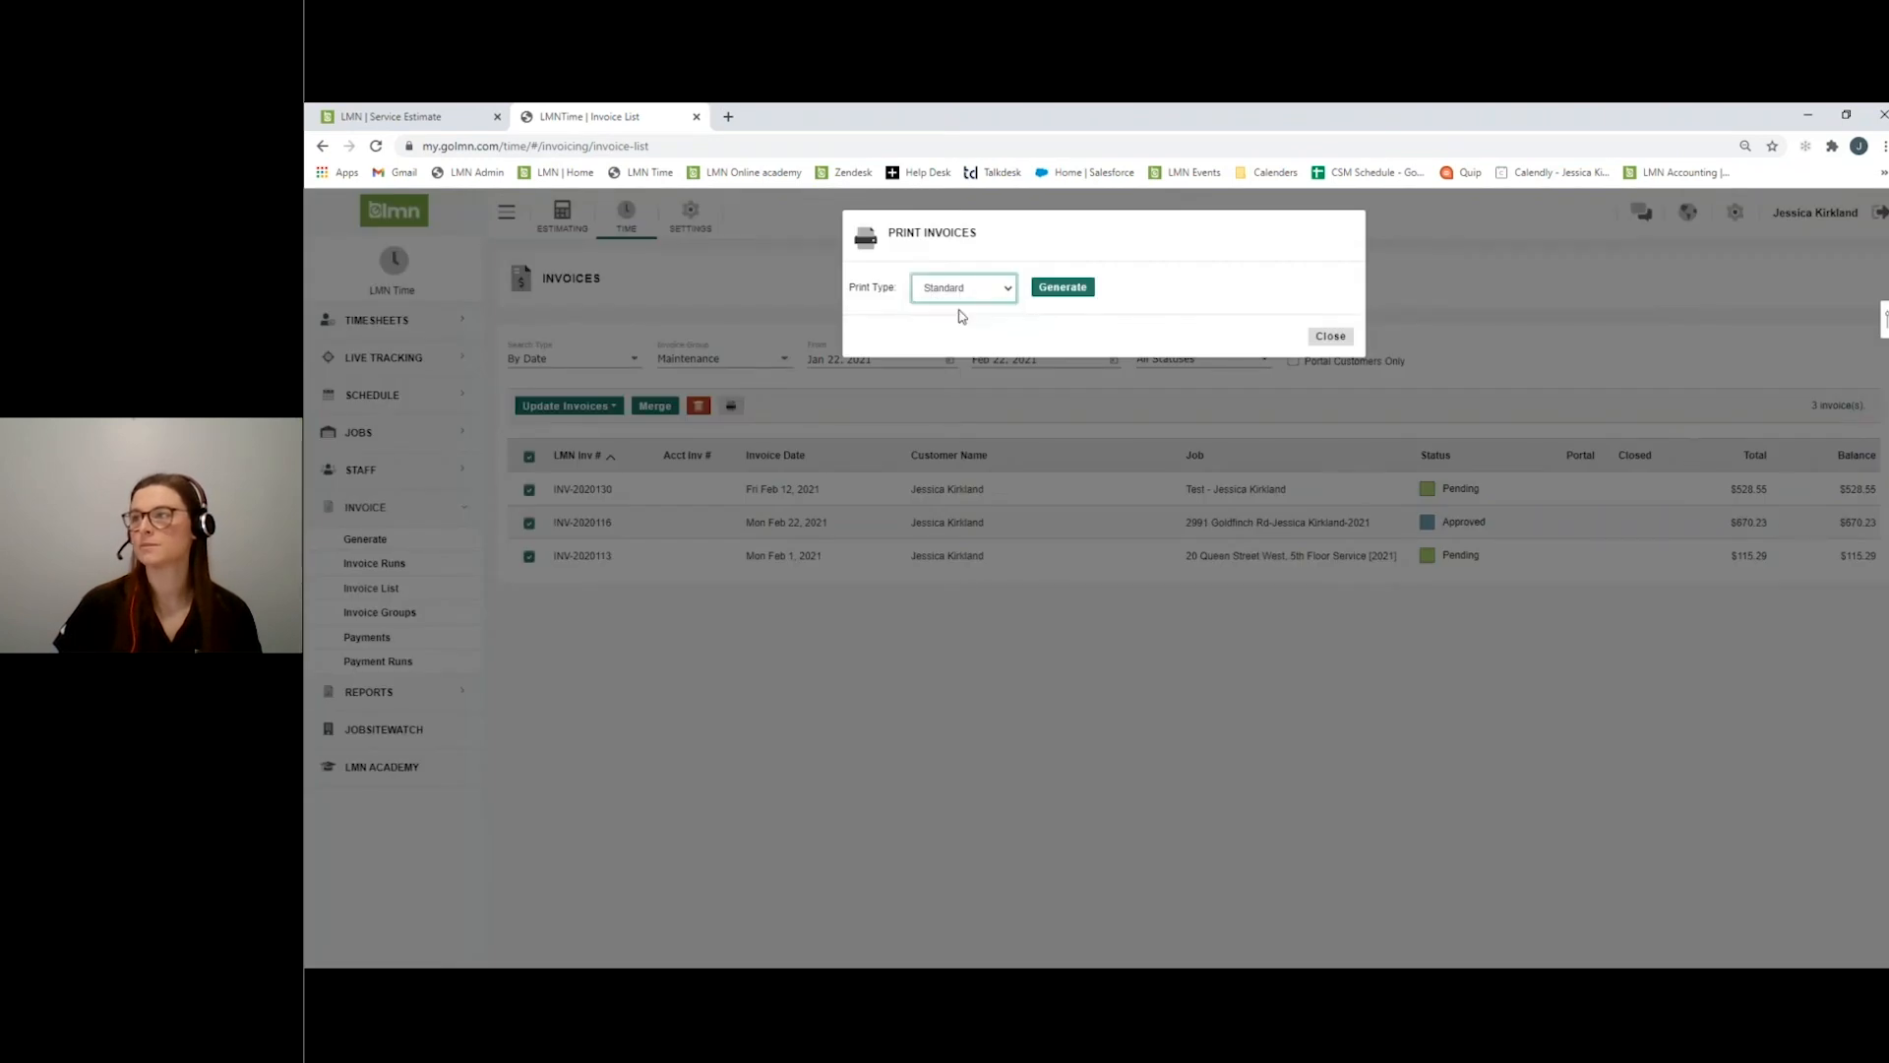
click(1067, 289)
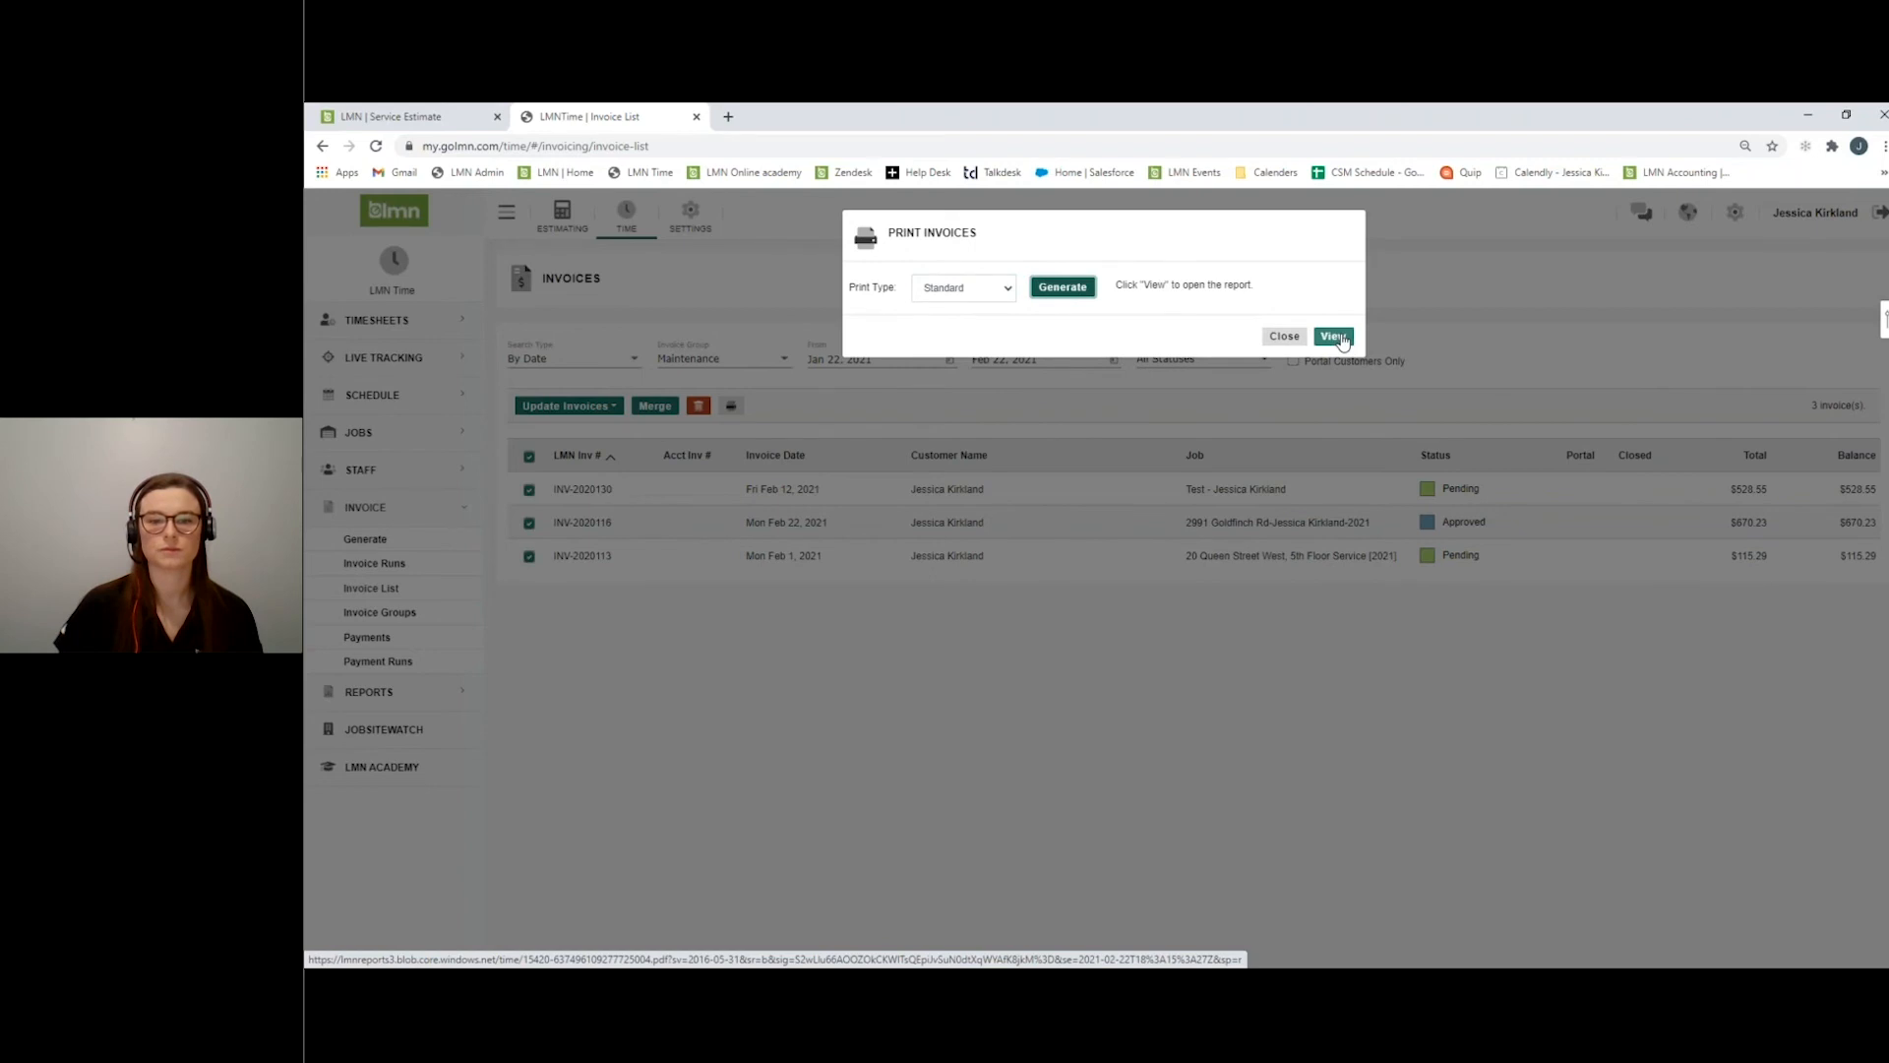
click(1335, 337)
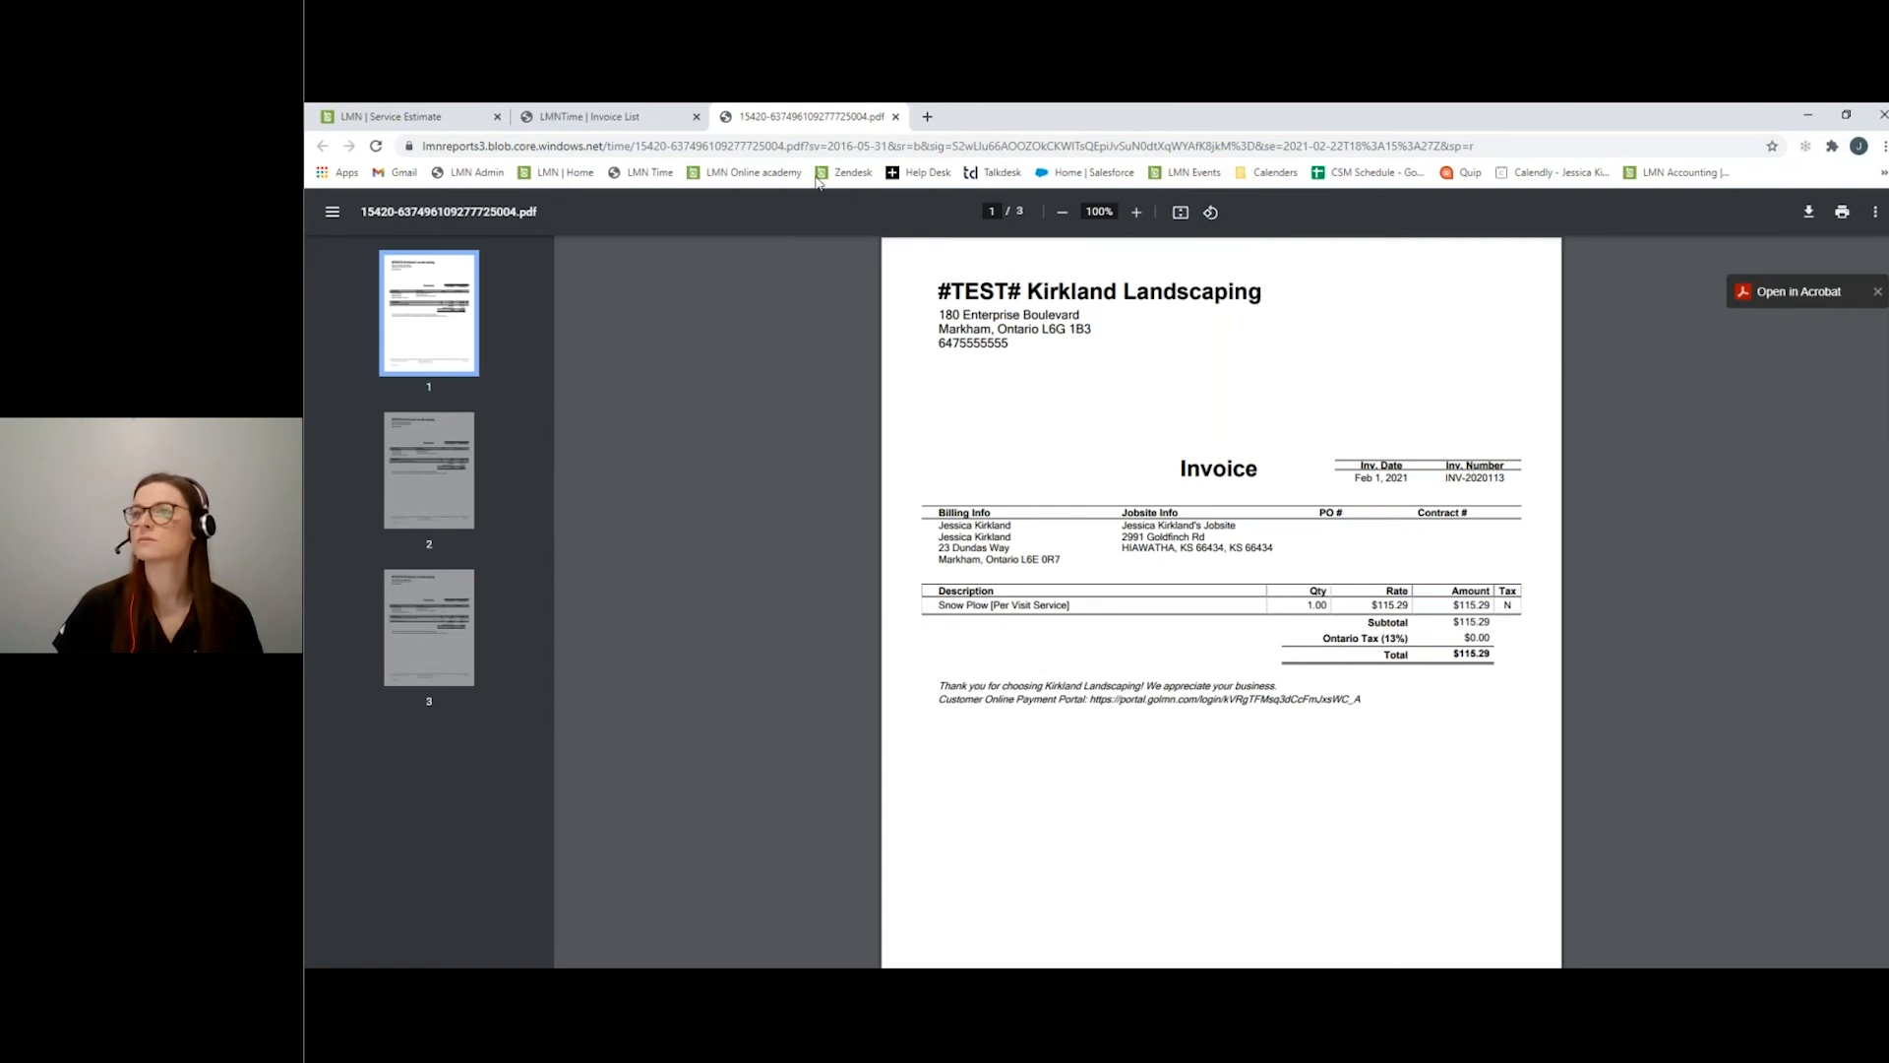
click(895, 117)
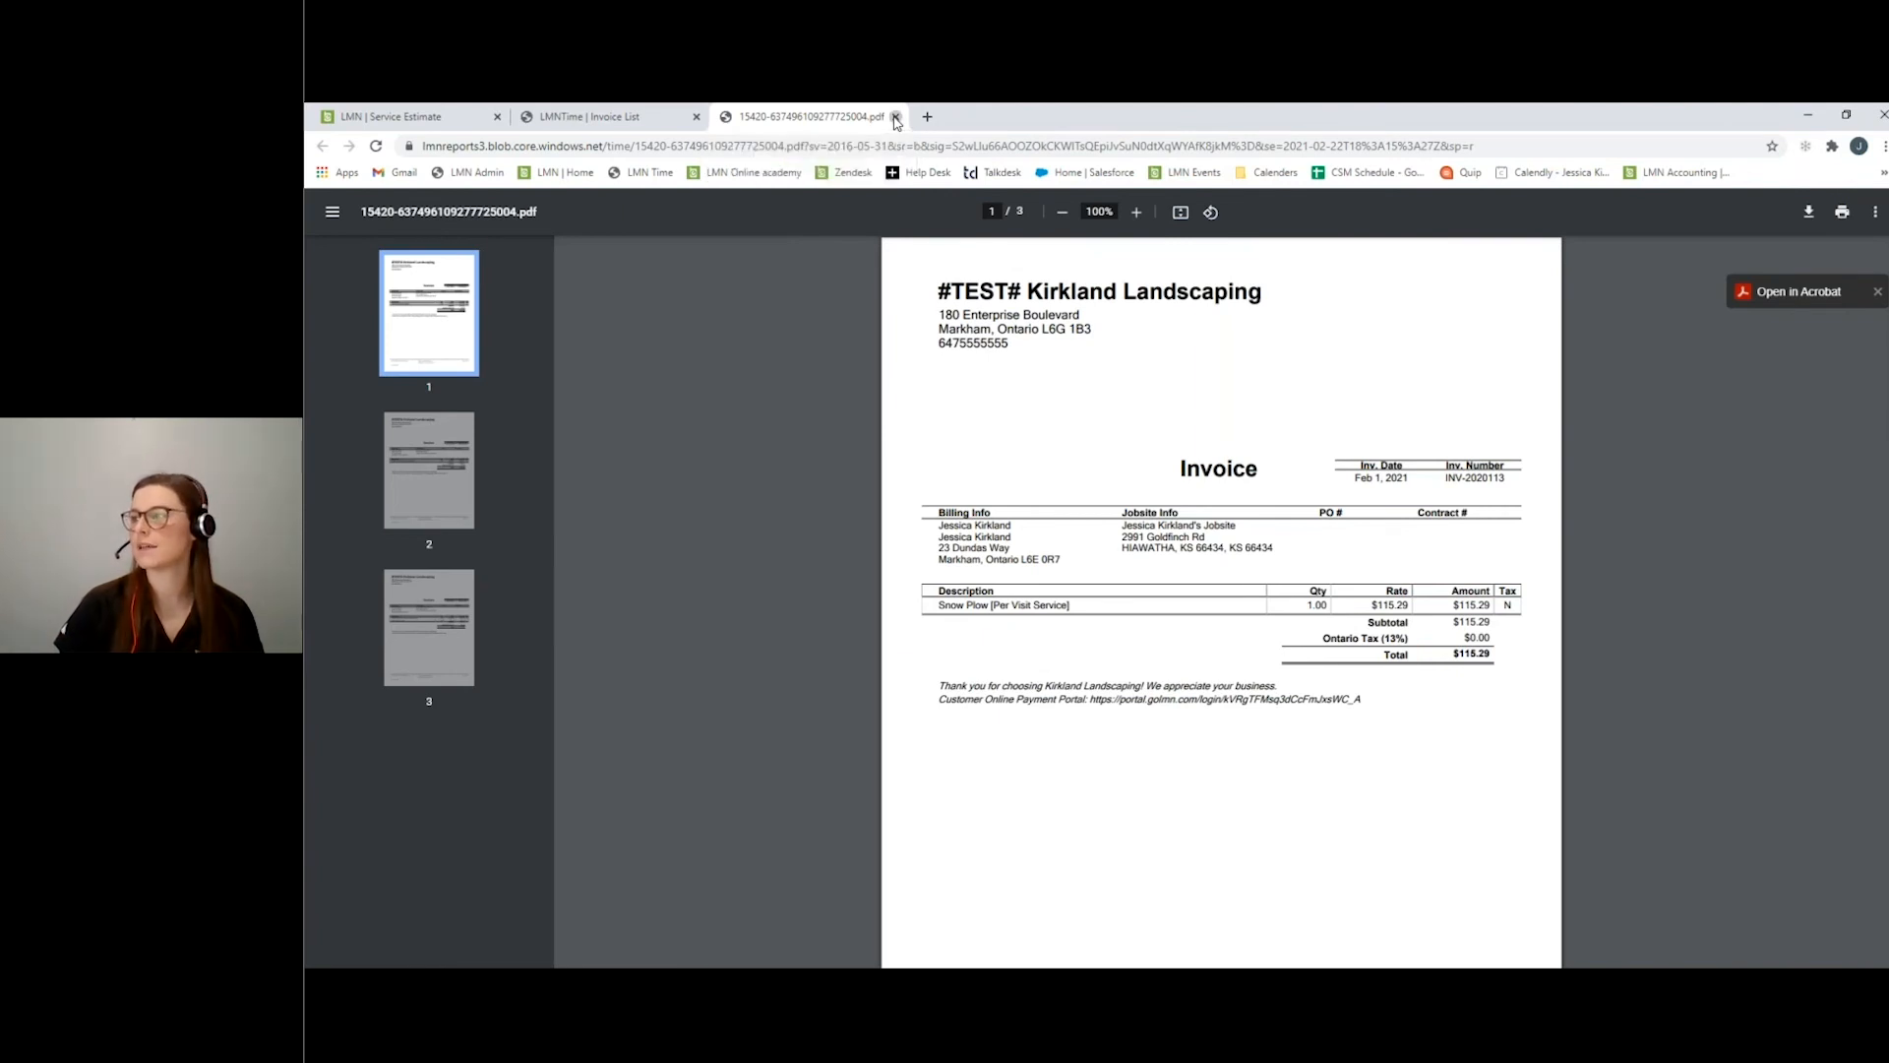
click(895, 117)
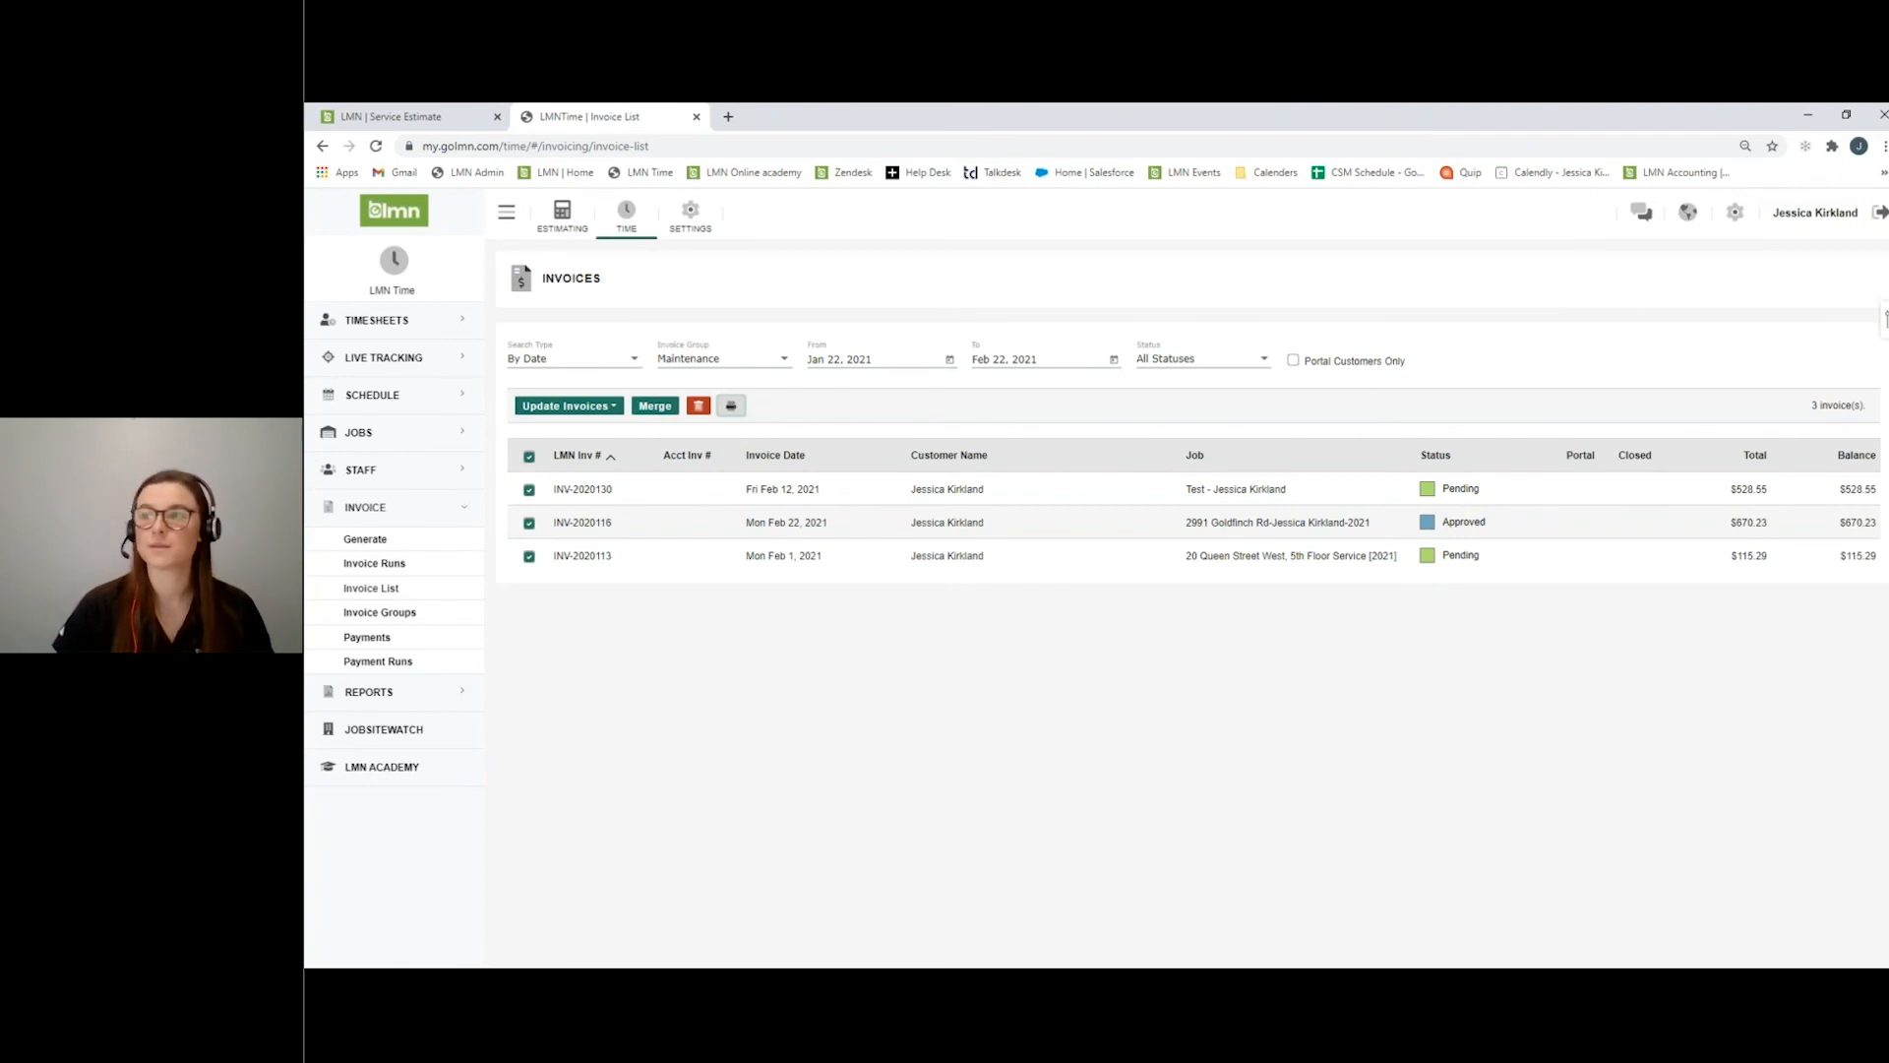
Review the status options for the two pending invoices, leaving out the approved one, and cancel the status change.
click(529, 522)
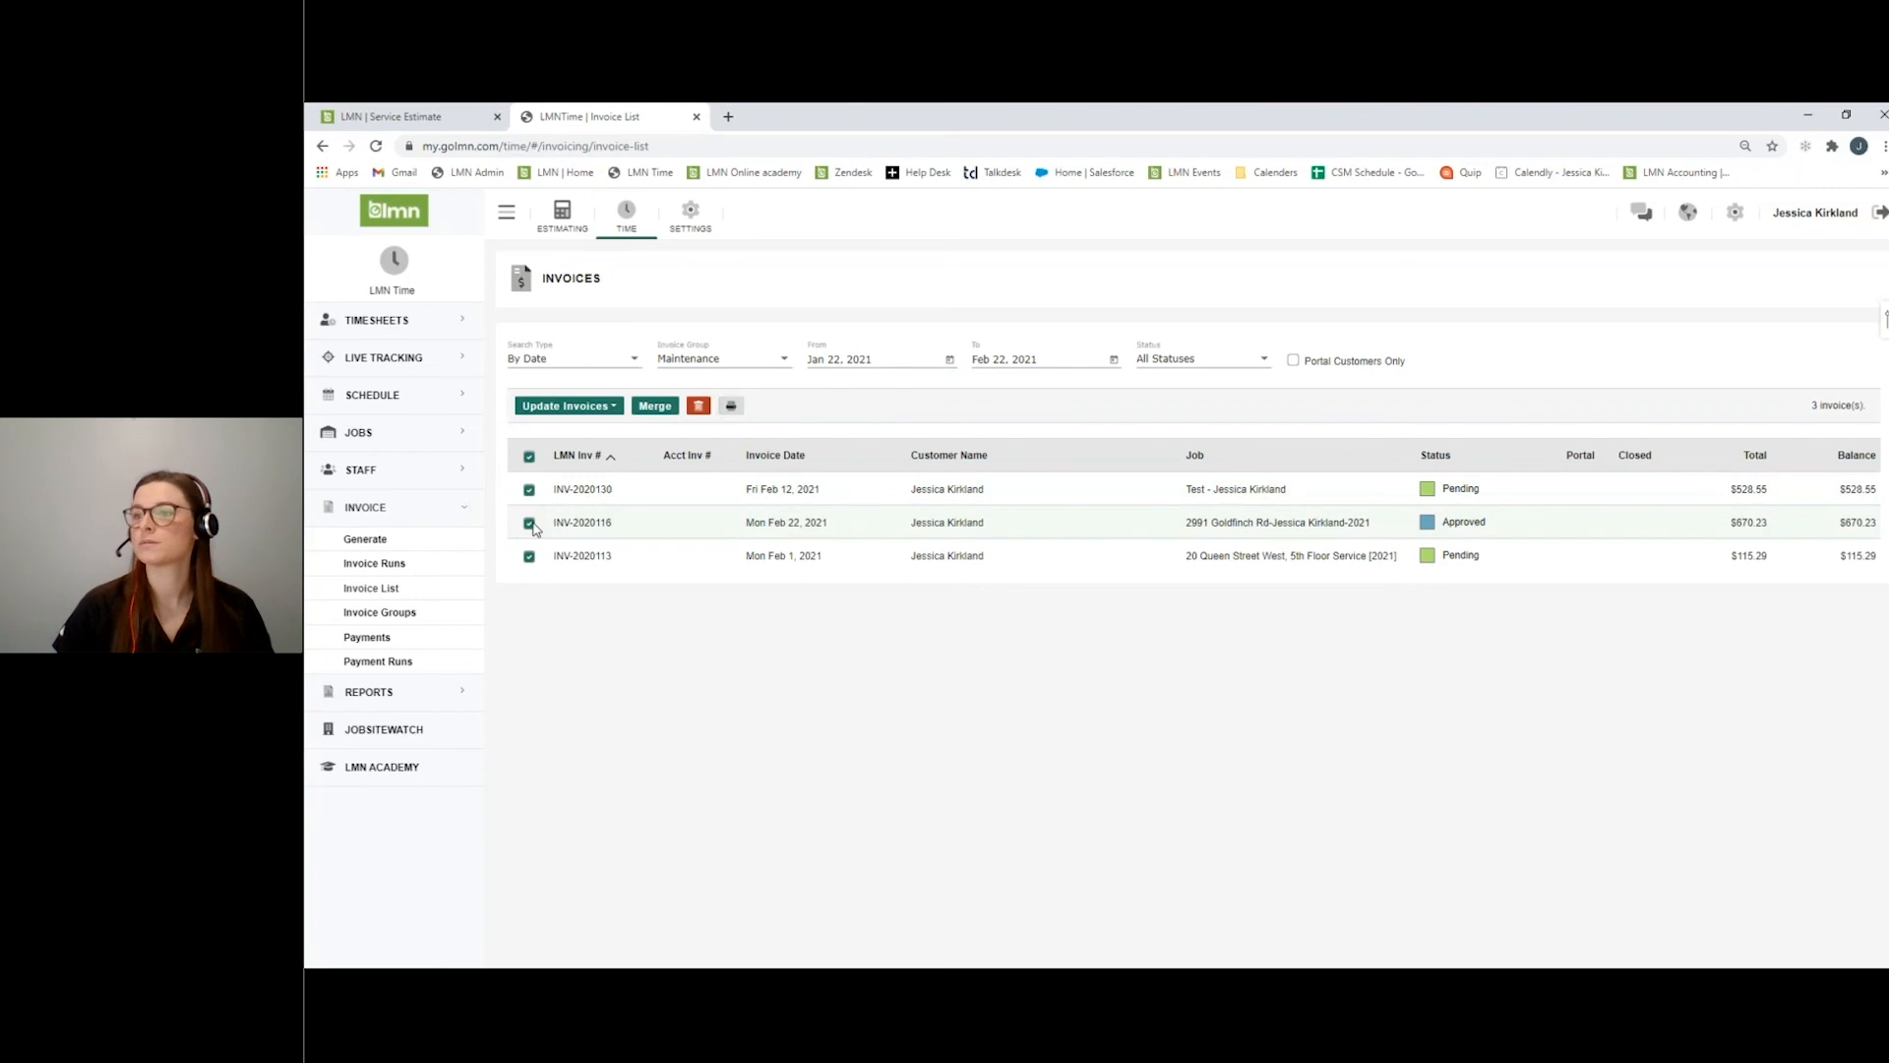
click(568, 410)
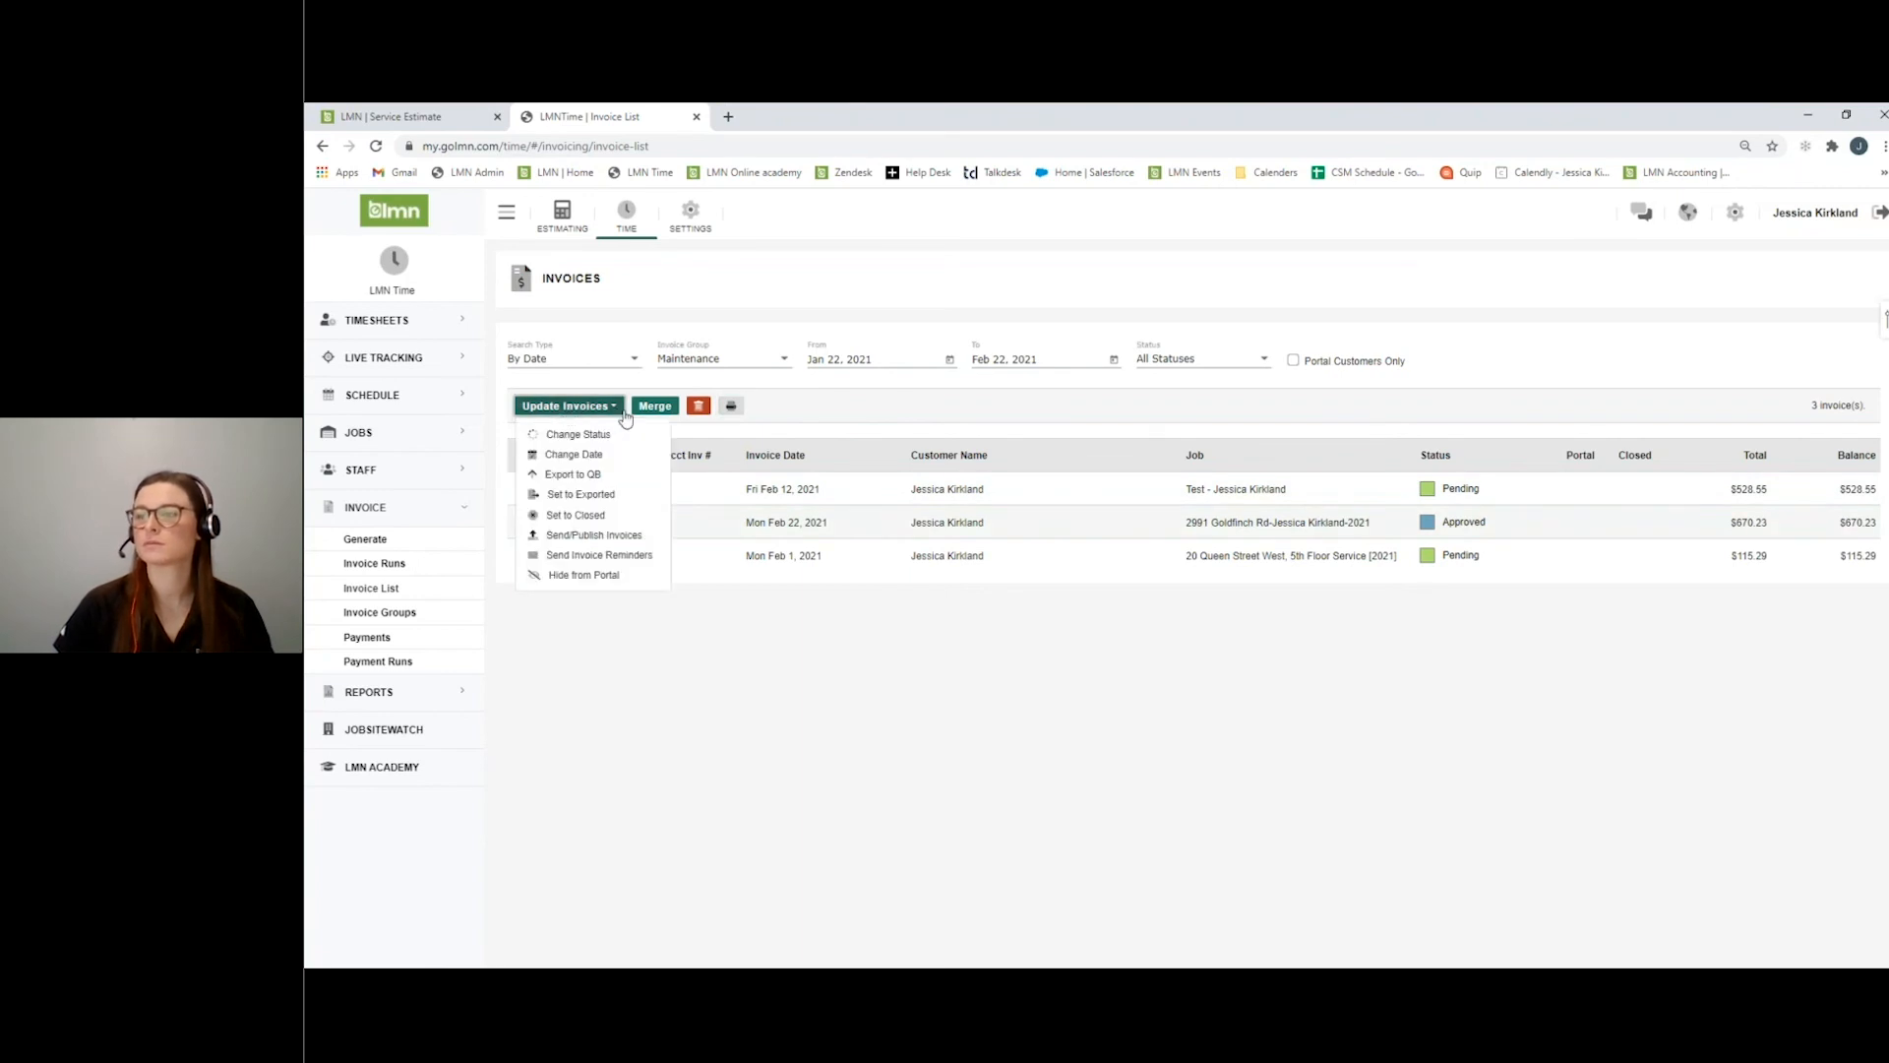
click(579, 436)
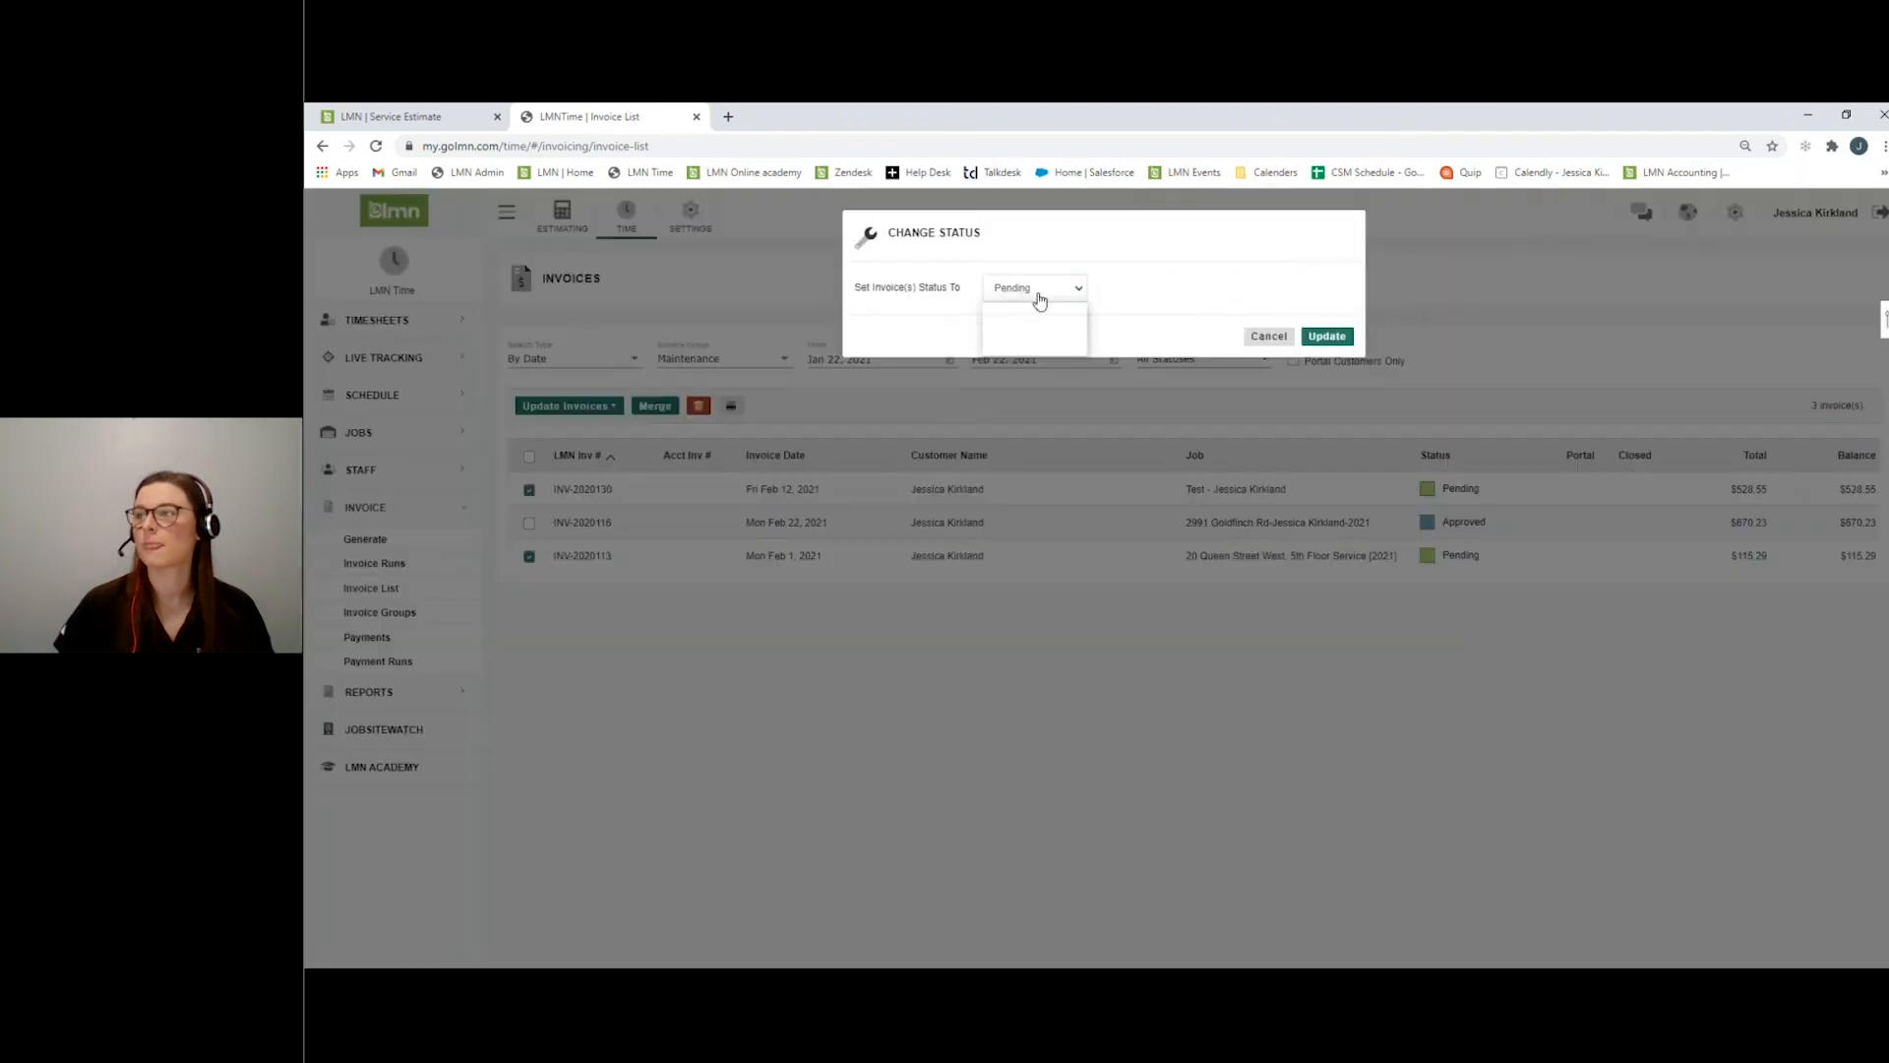
click(1037, 291)
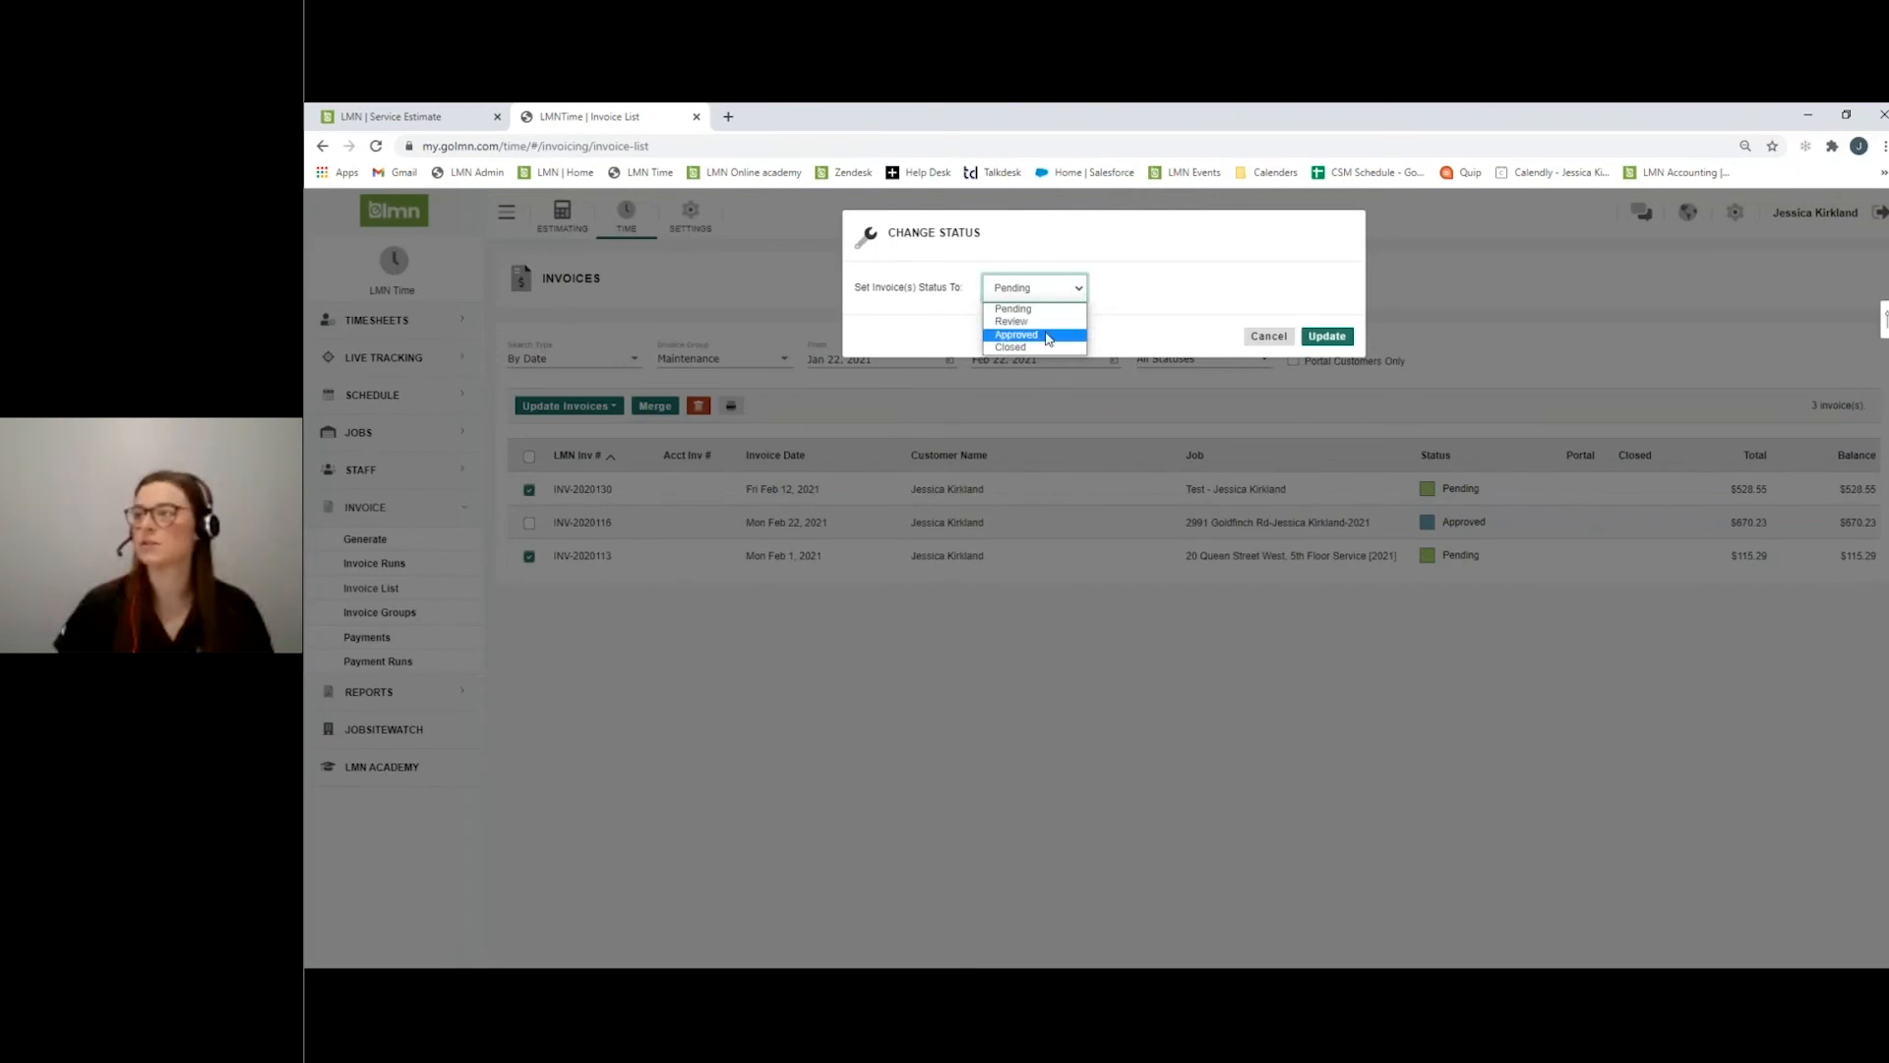
click(1187, 301)
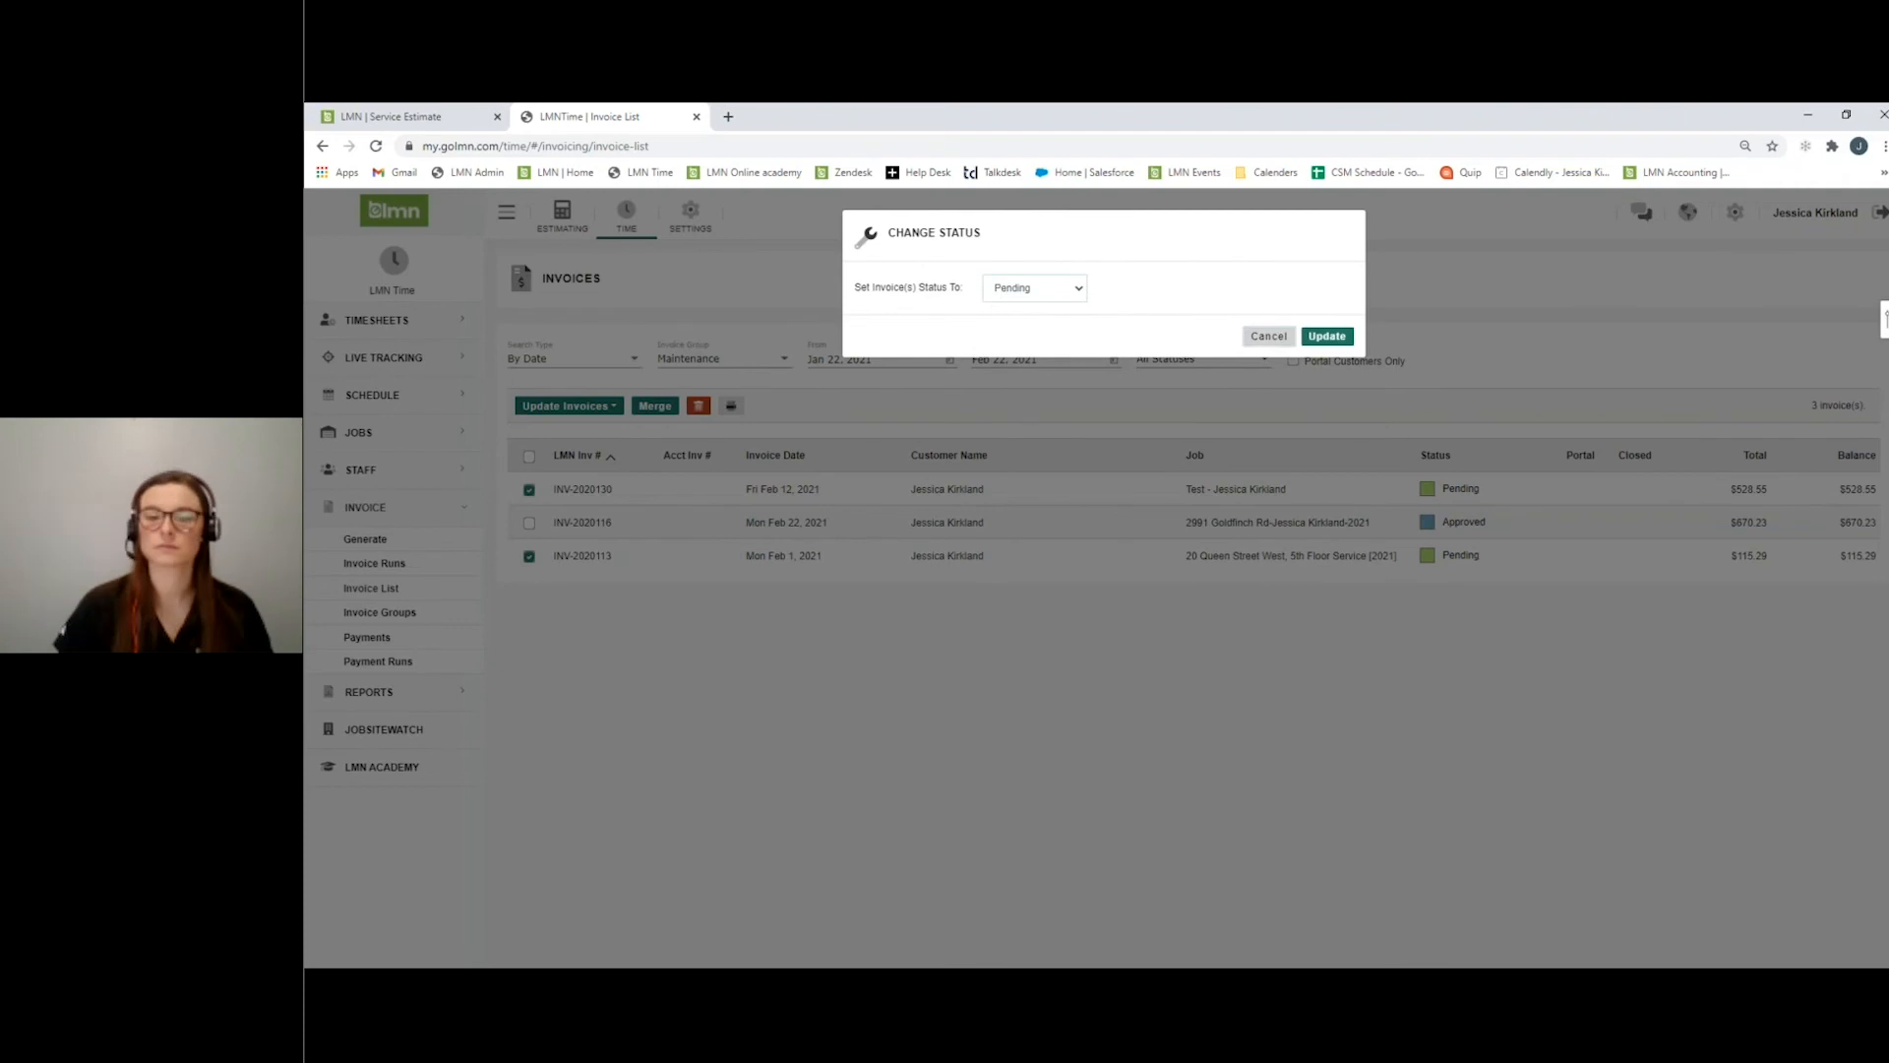
click(1284, 338)
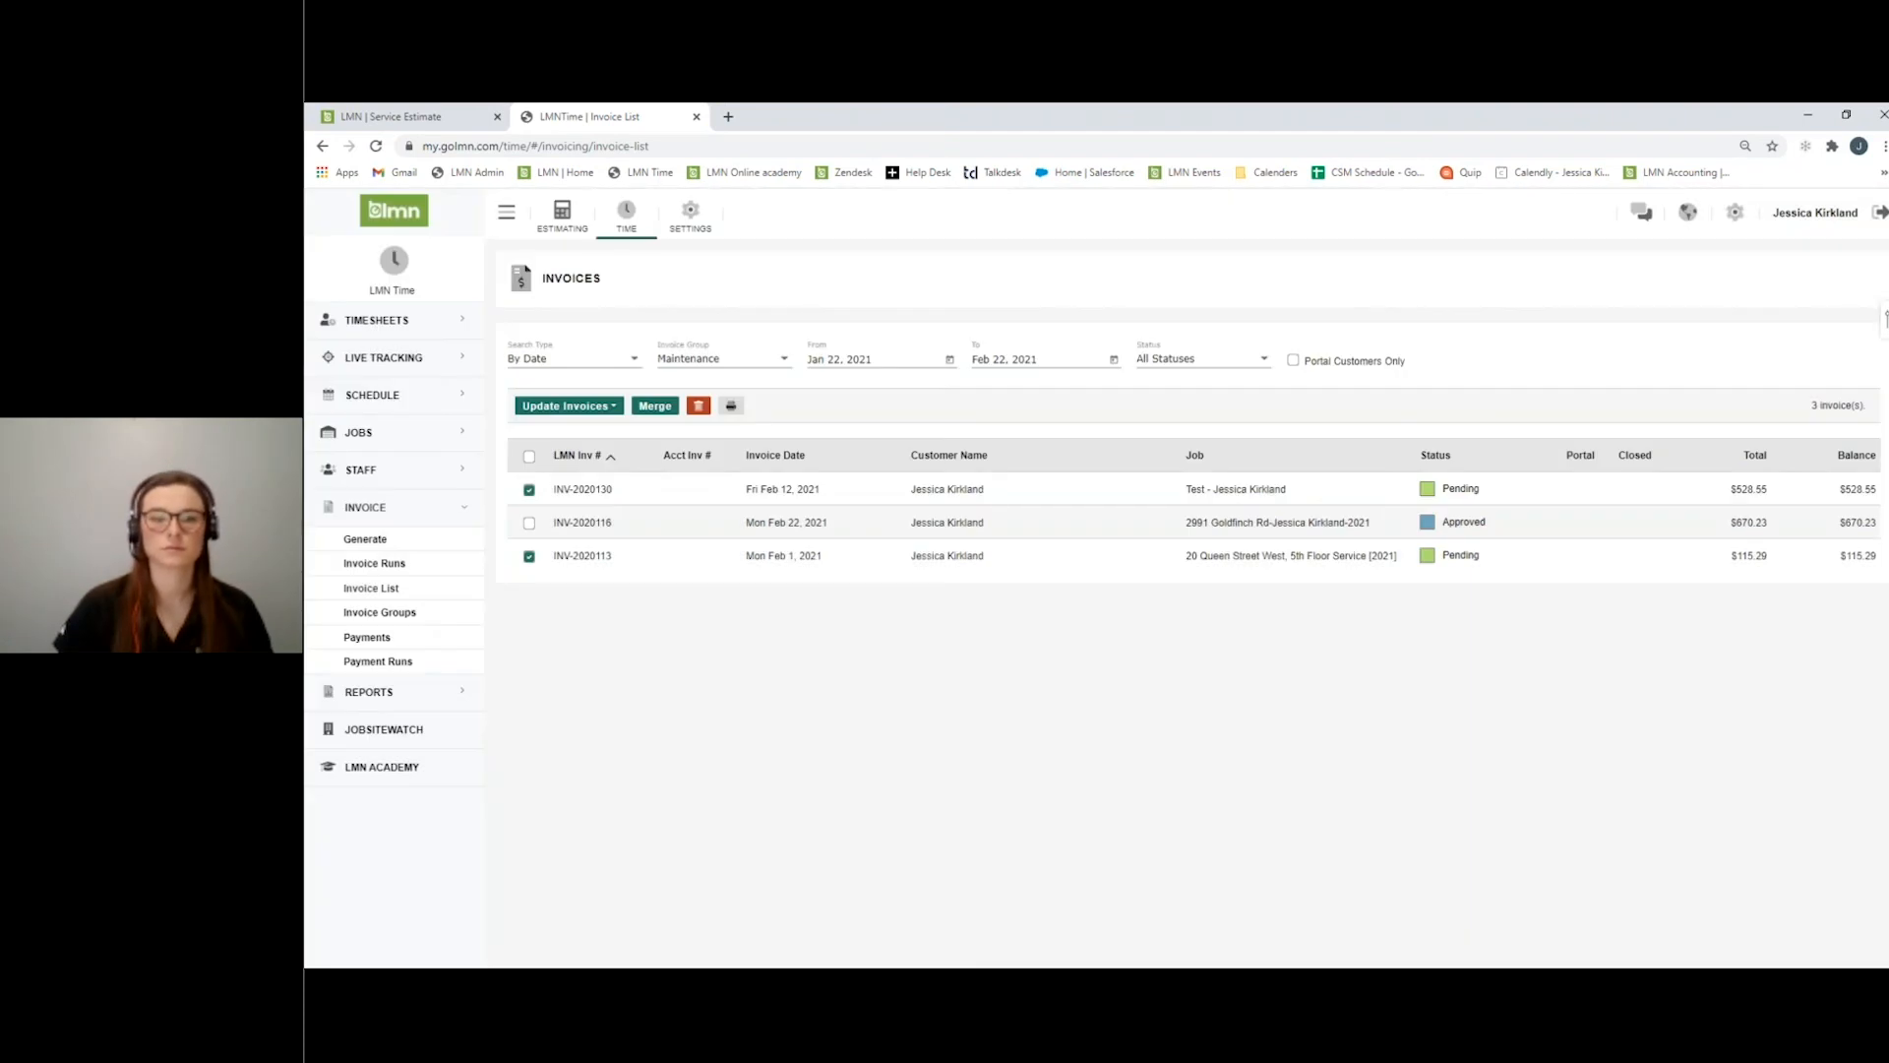
Open the approved maintenance invoice and examine its available invoice actions, such as QuickBooks export, payment and publishing.
click(1003, 536)
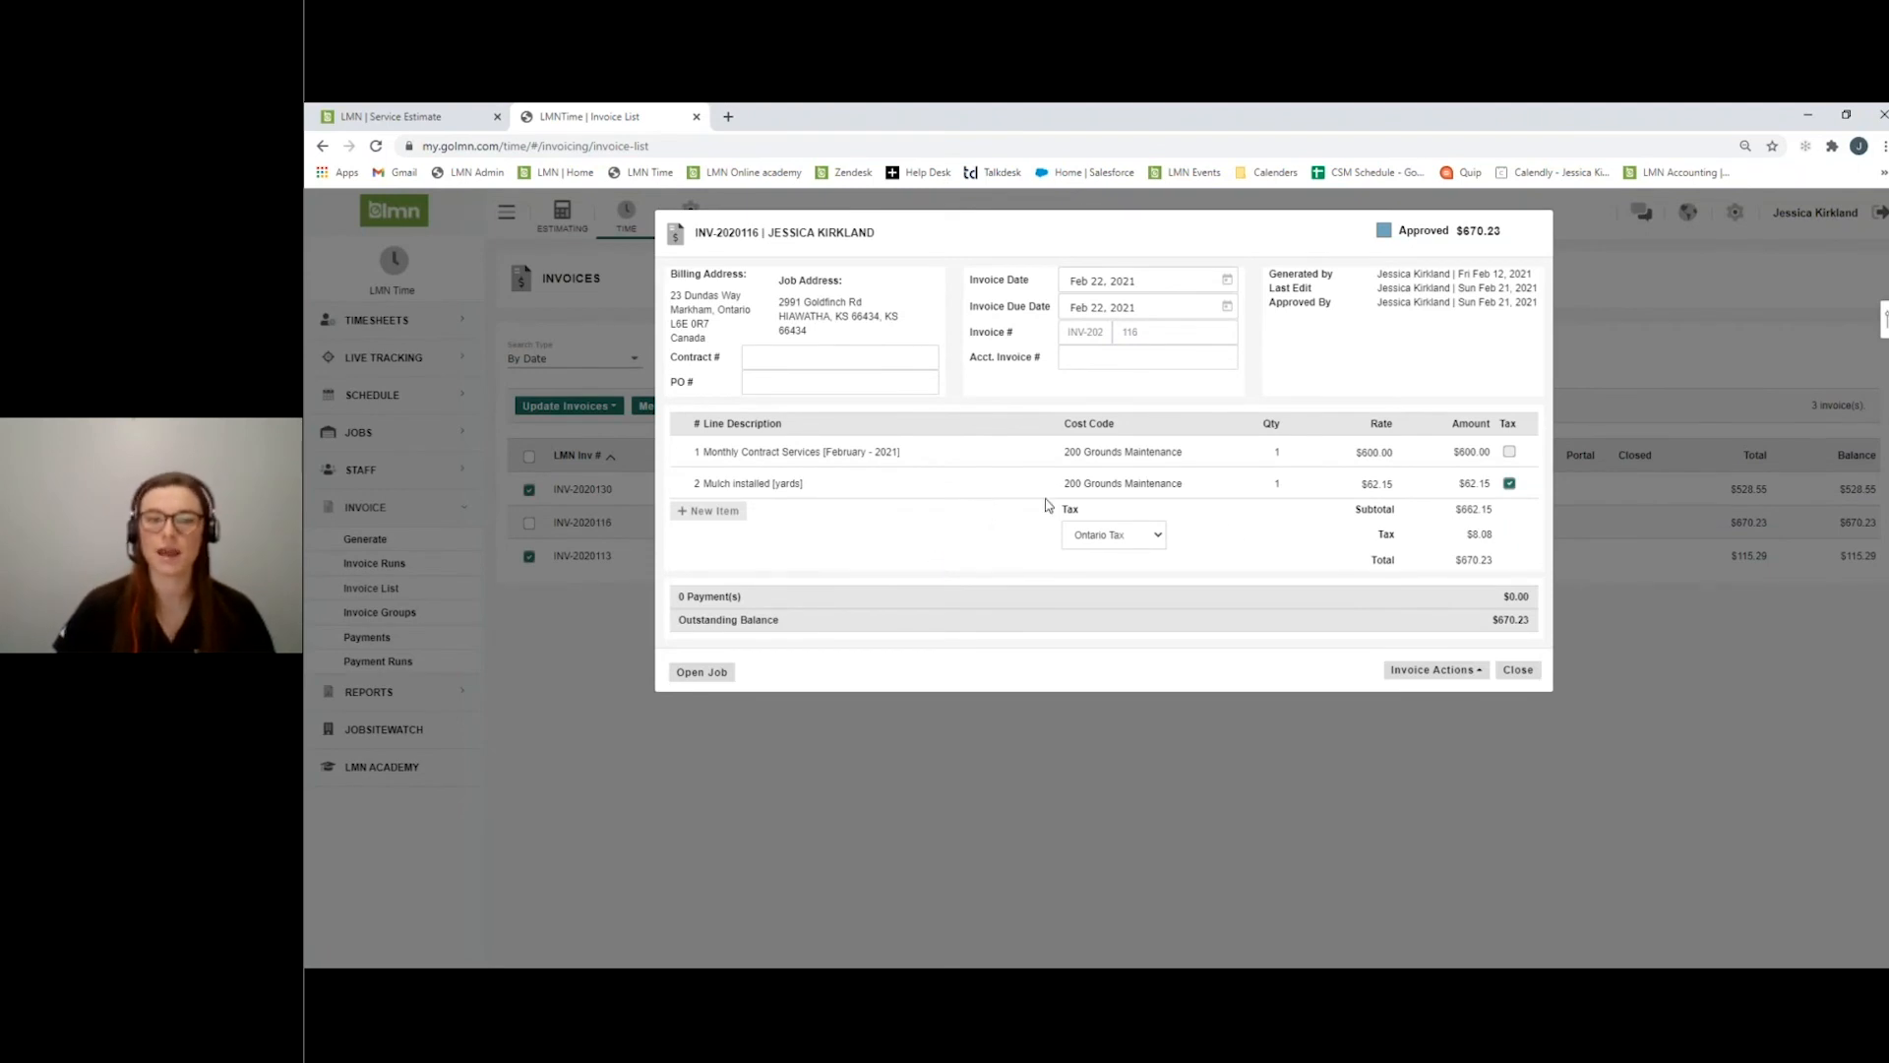
click(1407, 671)
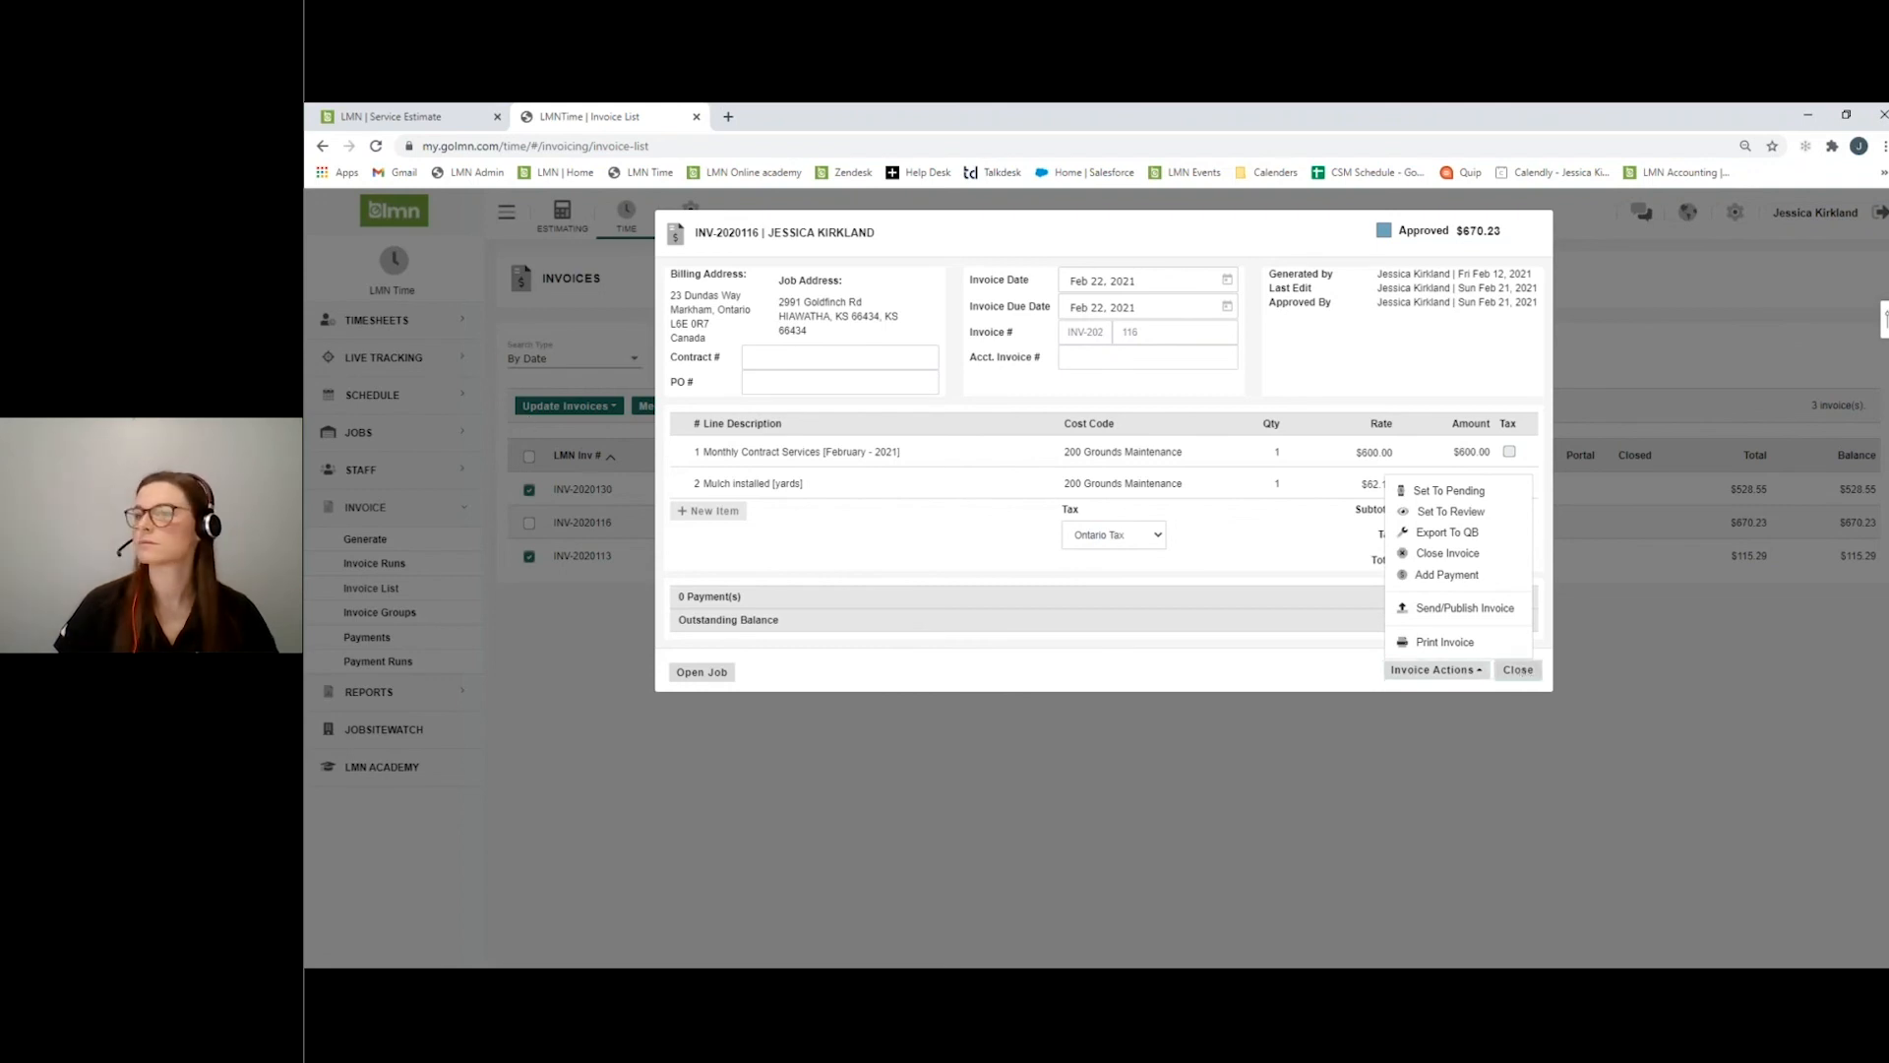
click(1522, 671)
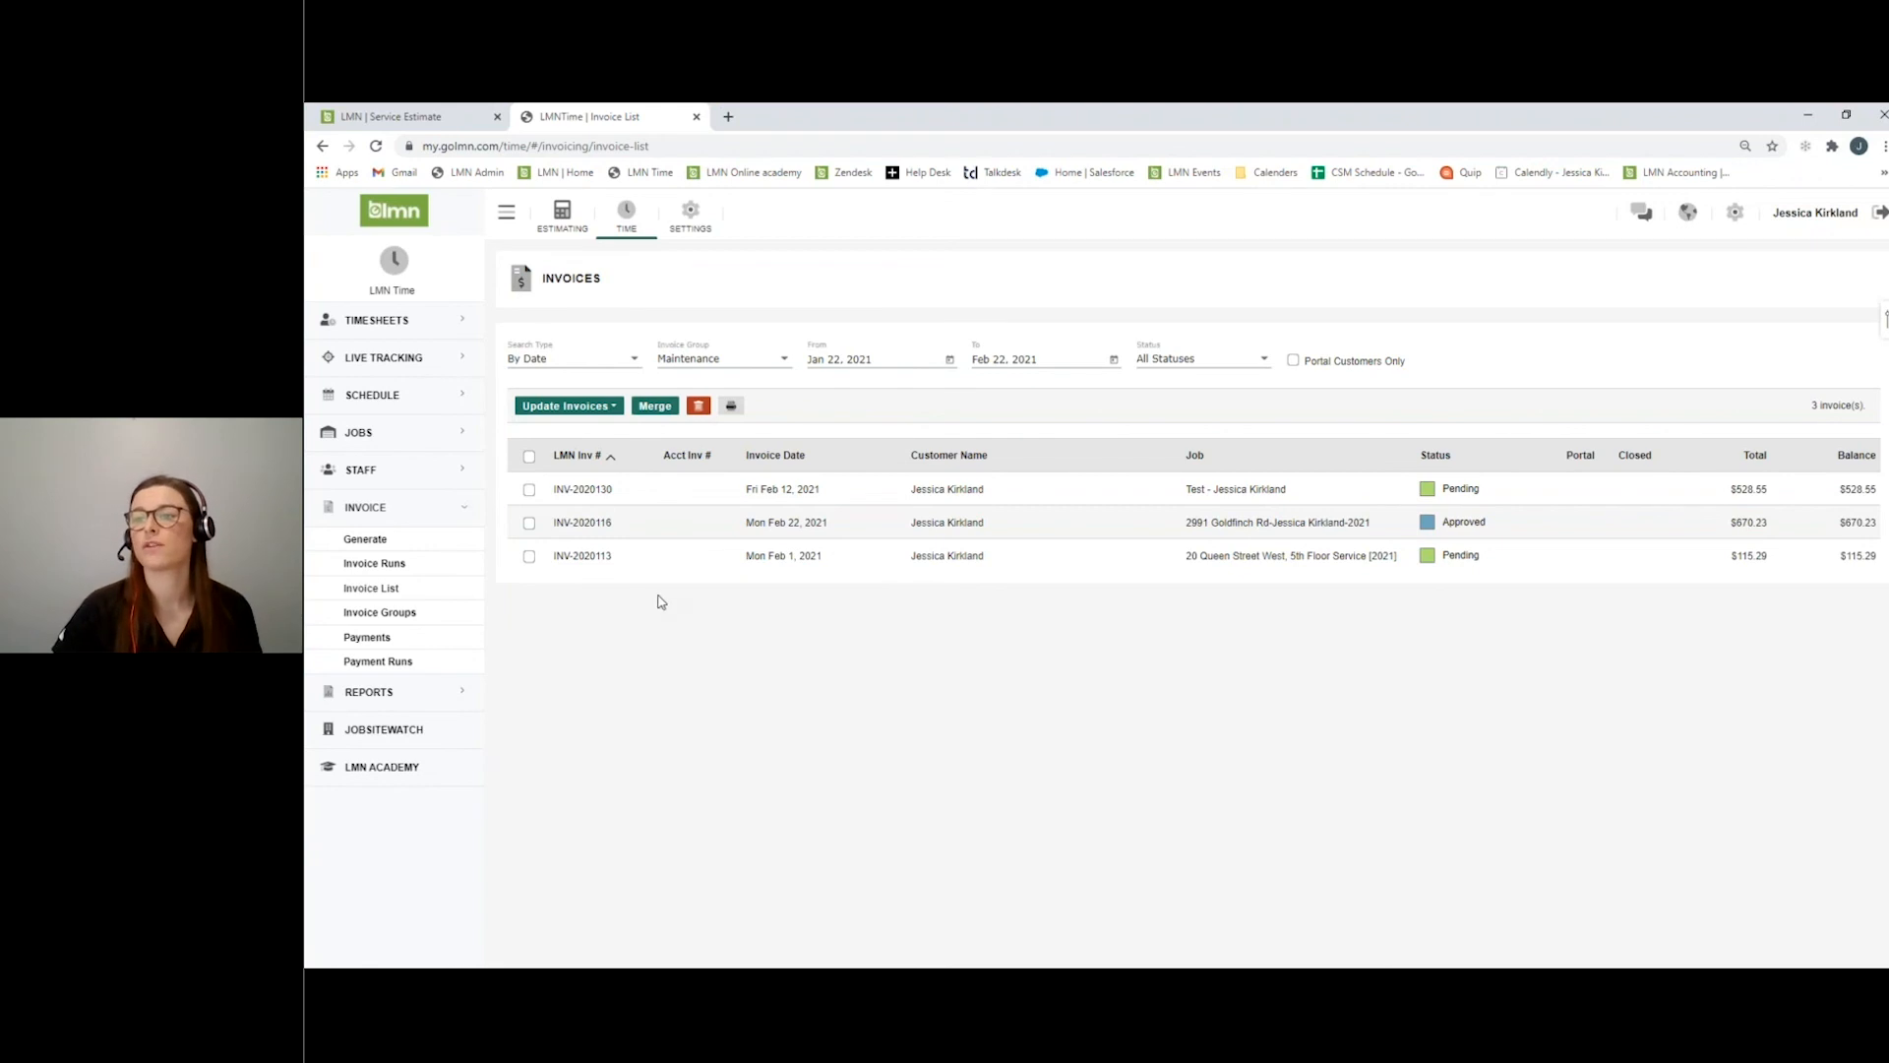
Open the billing reports and look through the available invoice and service reports.
click(395, 701)
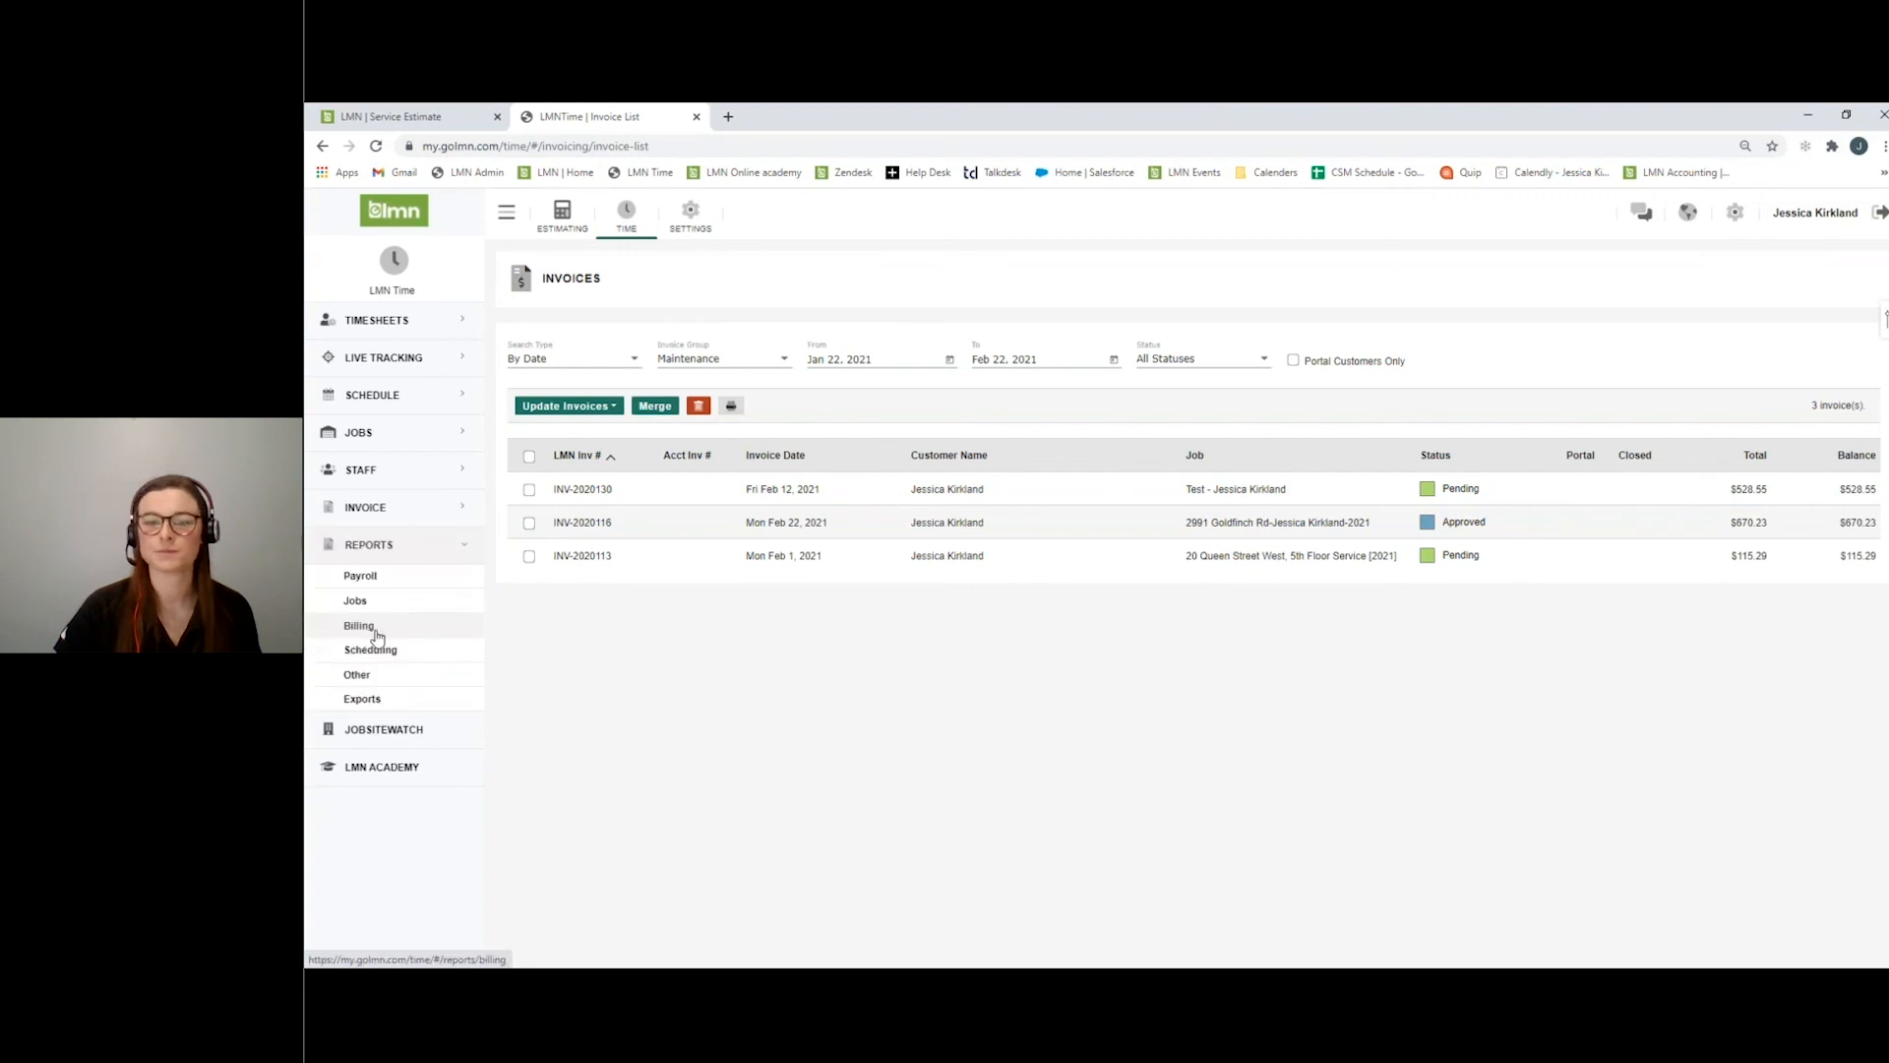
click(380, 636)
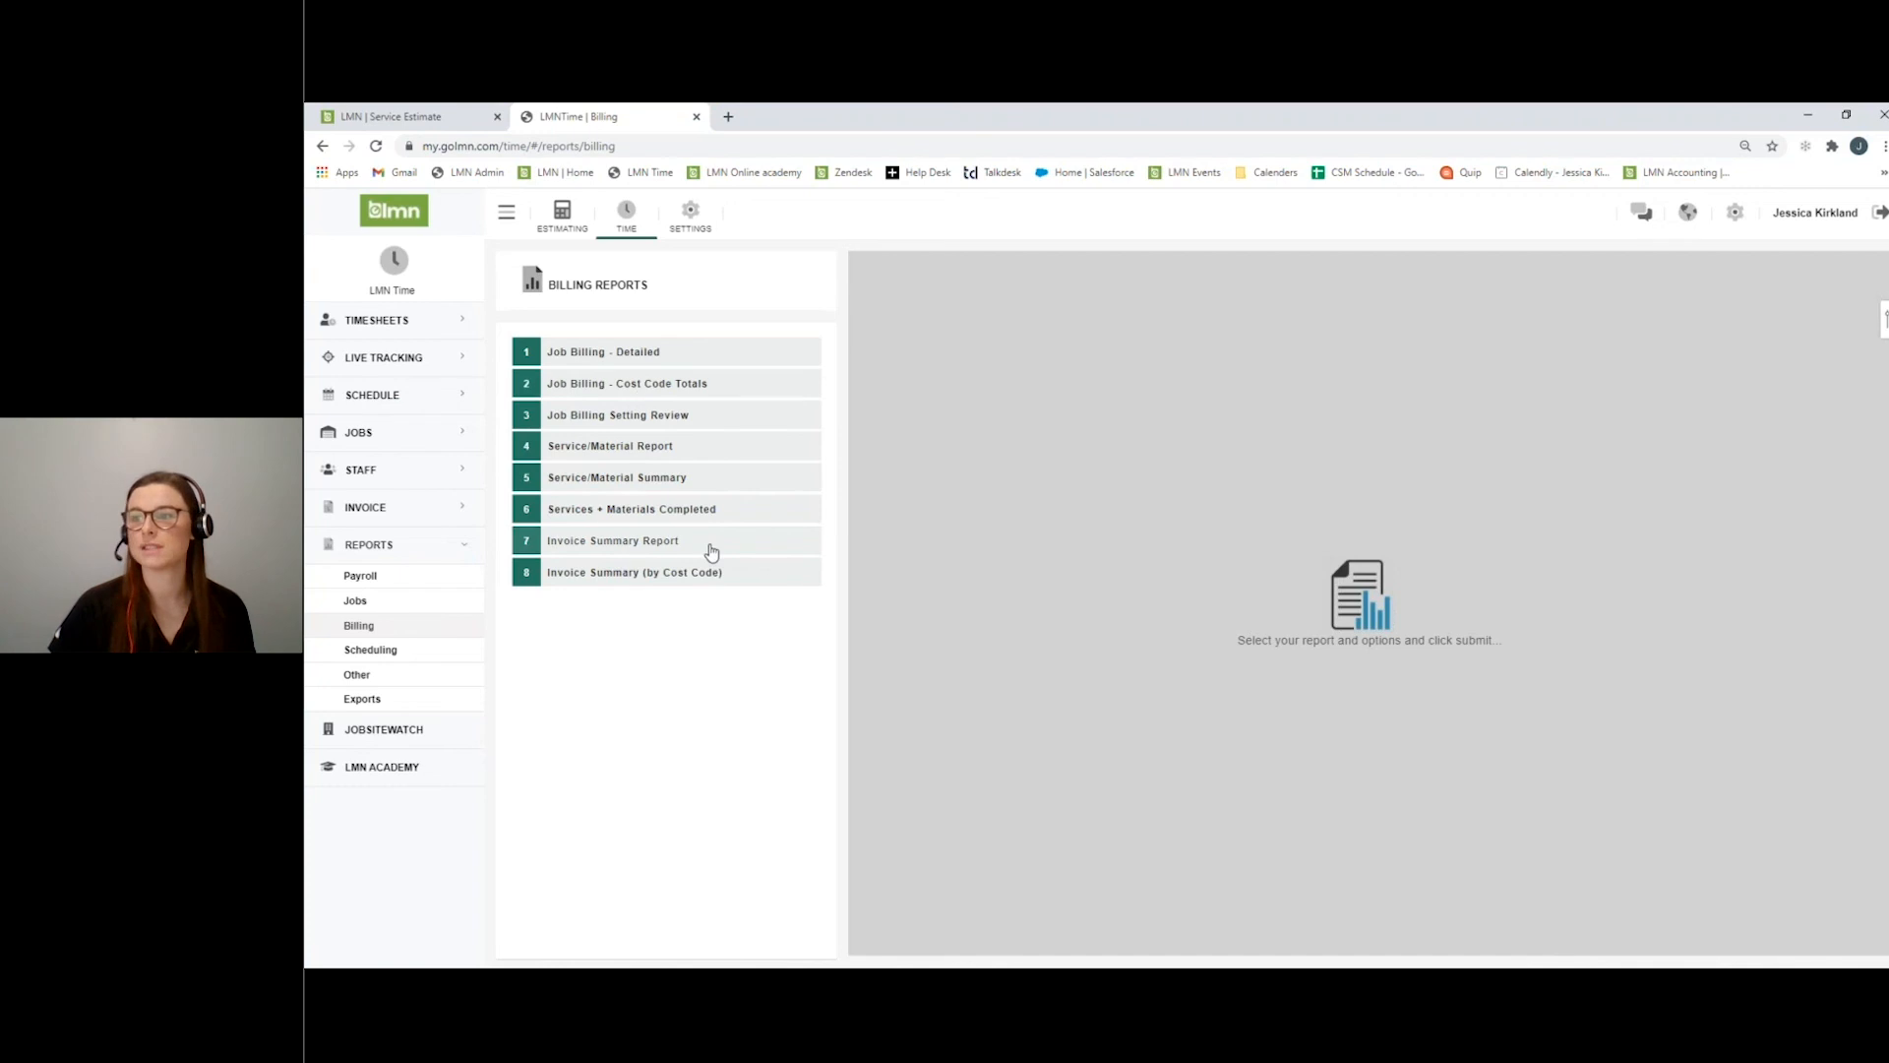
Review the options of the Invoice Summary Report, and return to the invoice list and select all listed Maintenance invoices.
click(673, 554)
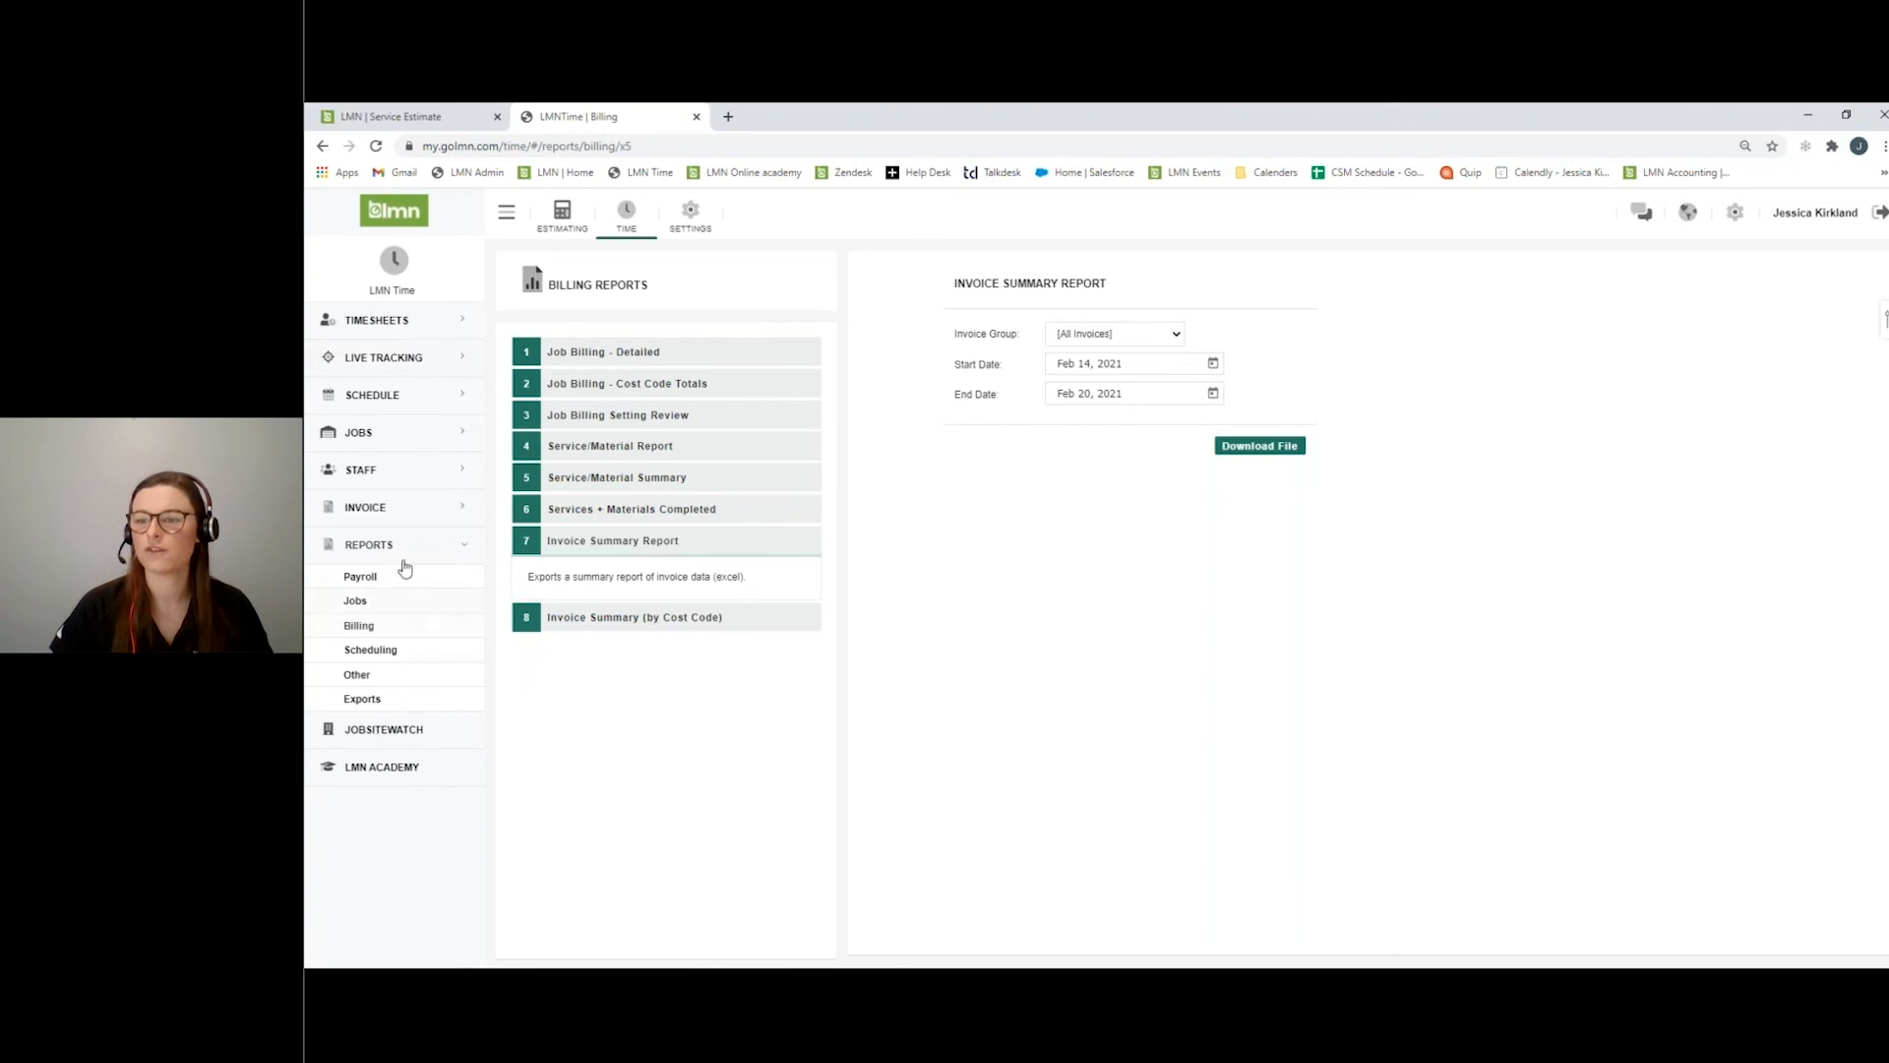
click(396, 512)
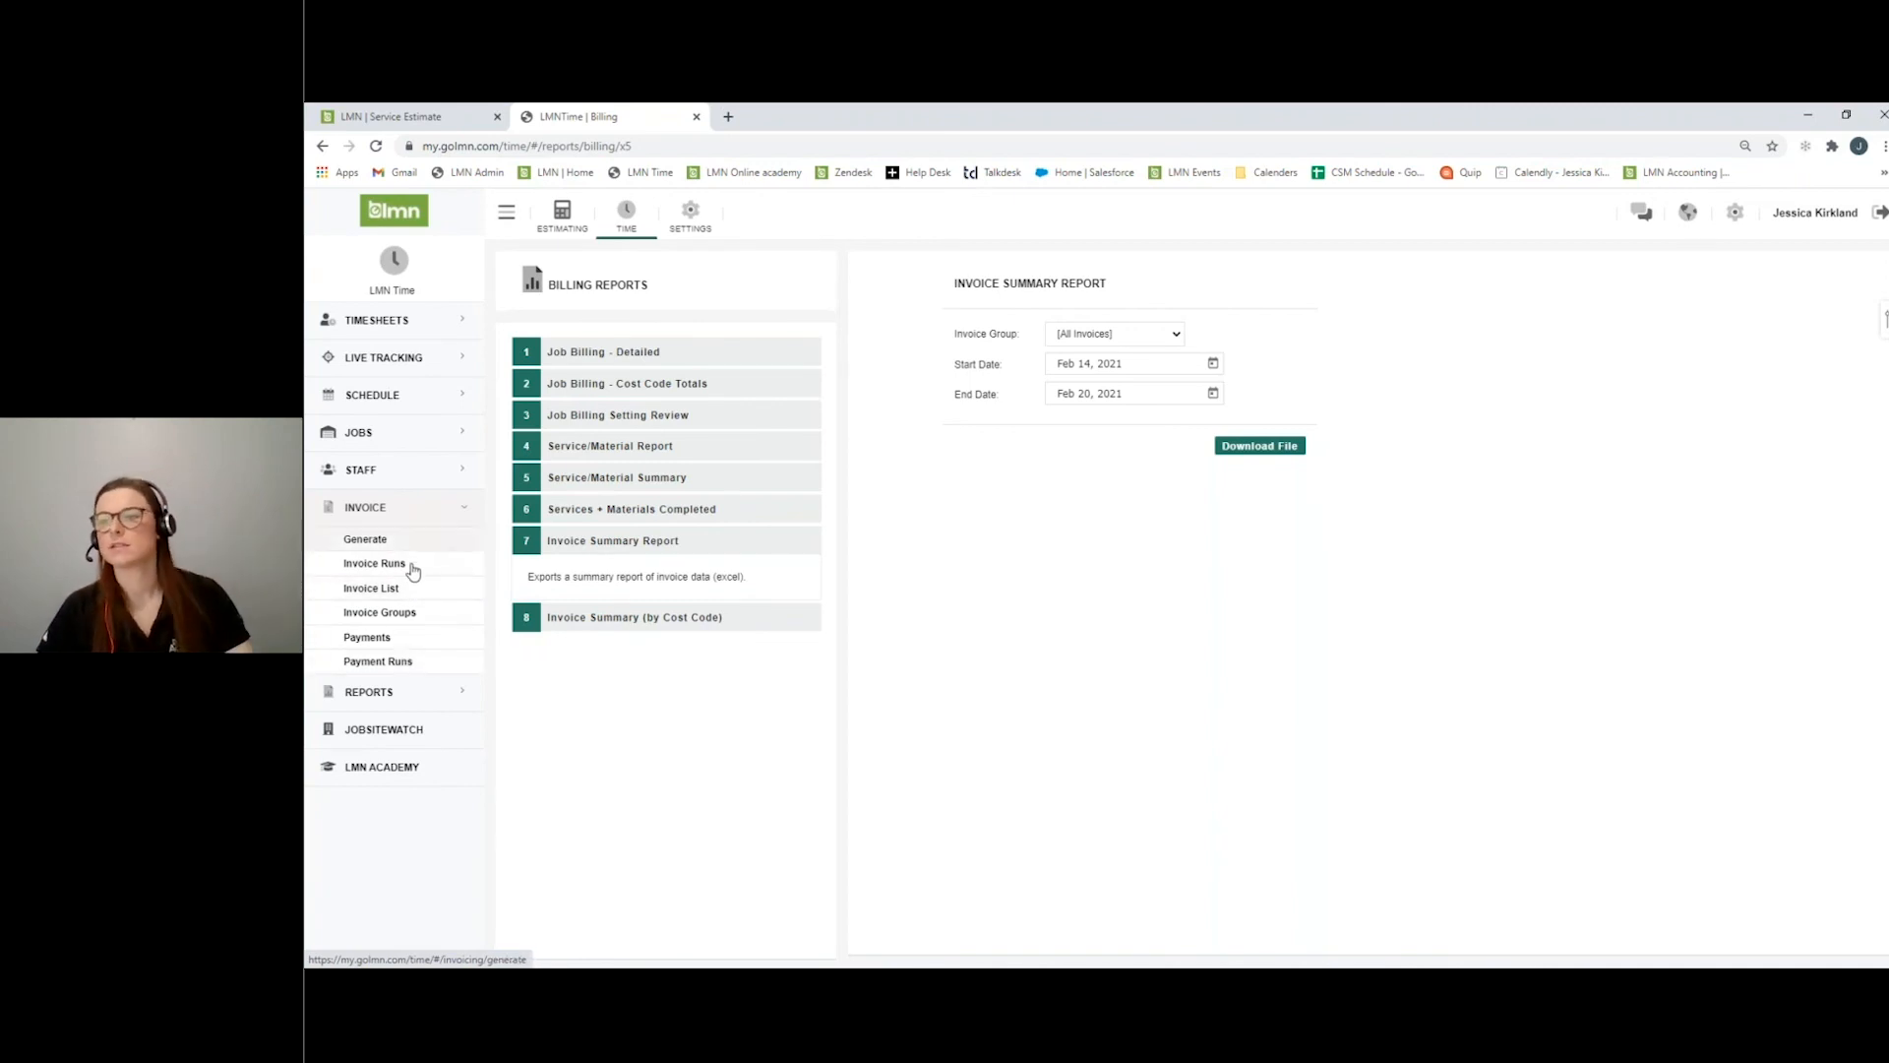
click(406, 597)
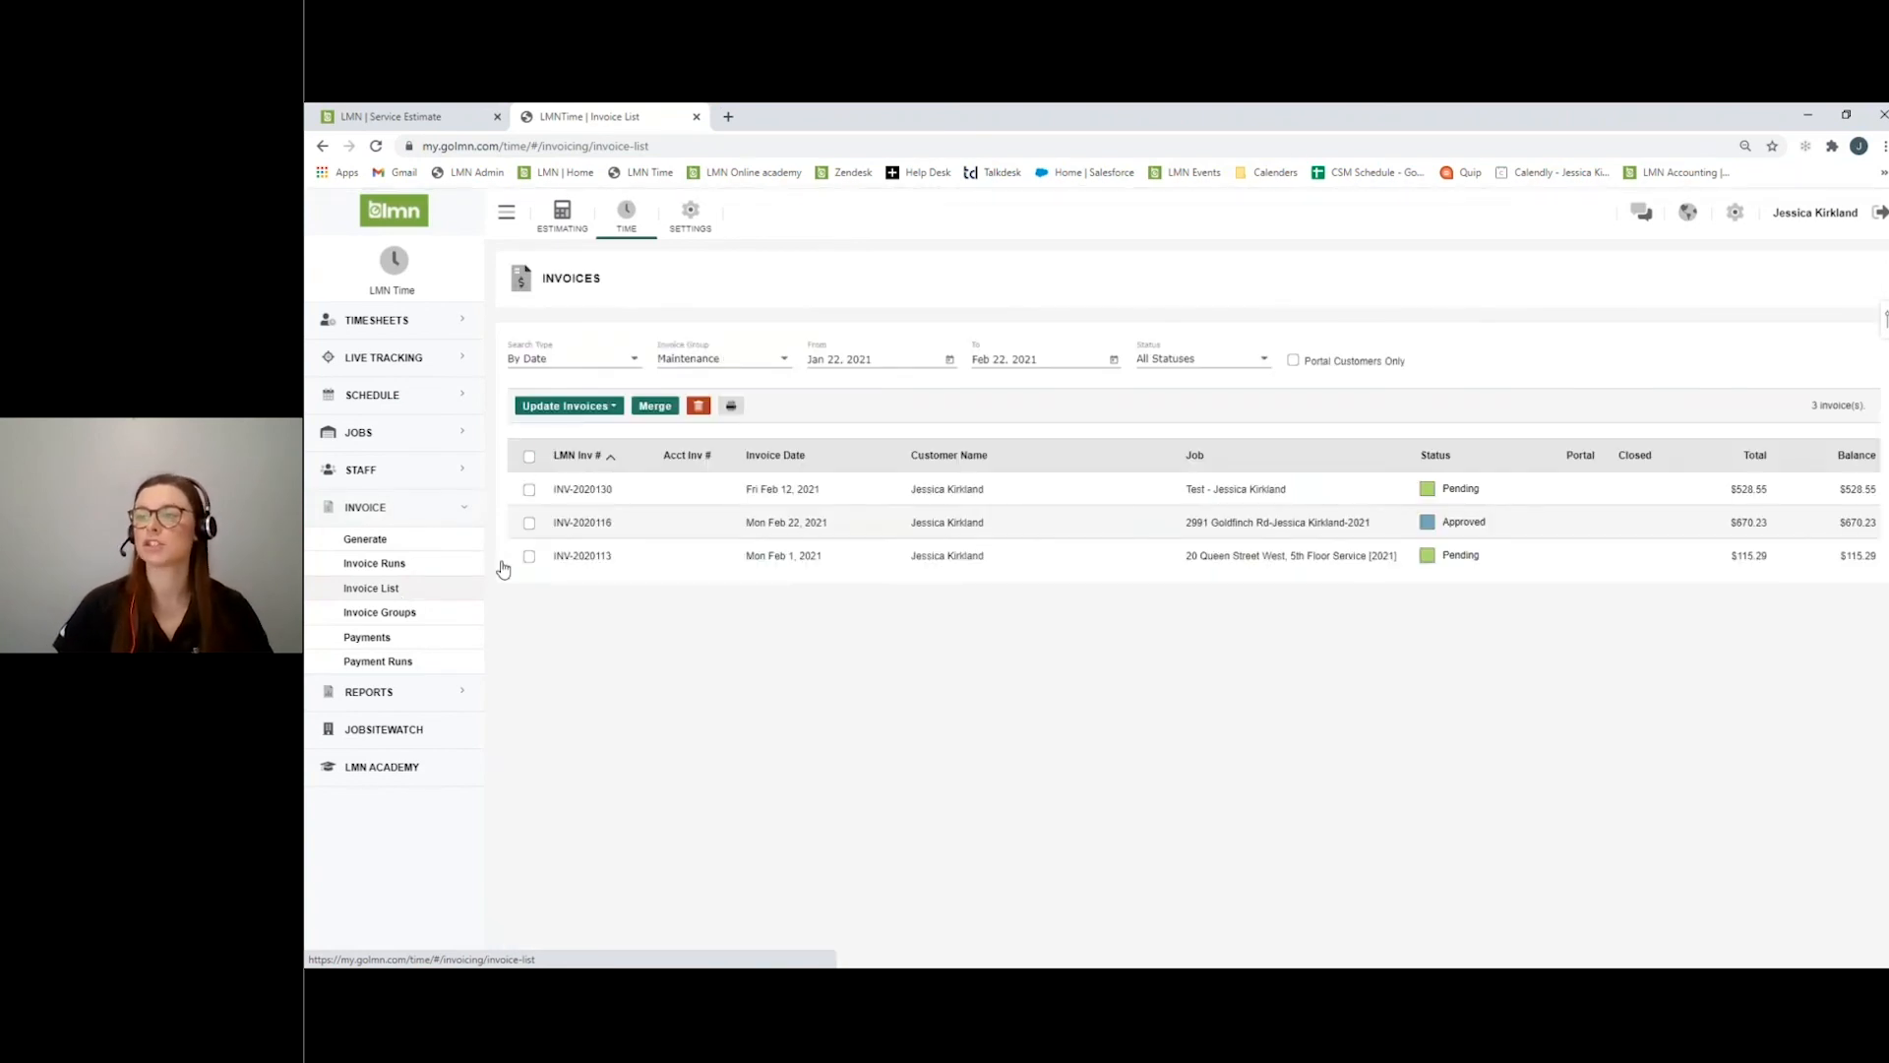
click(530, 456)
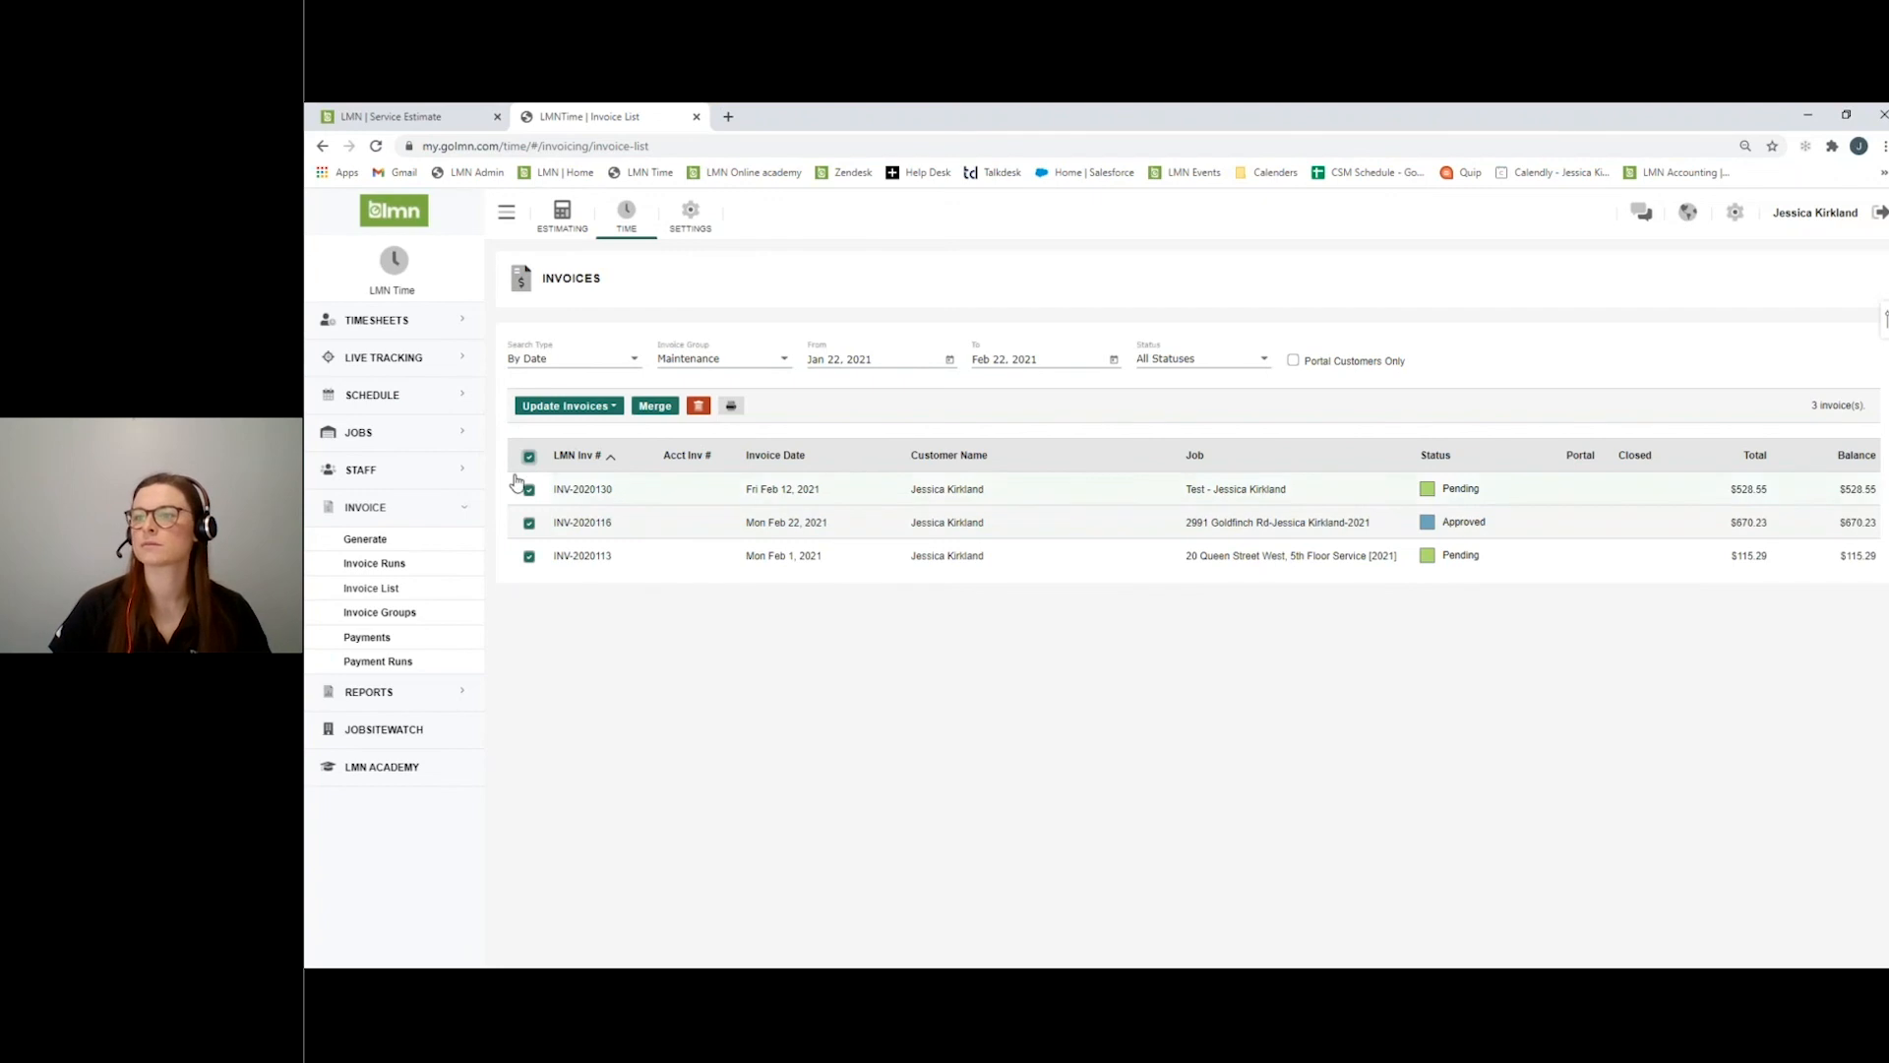
Open the Test service job from the job list and review the hourly billing settings of its Mowing task, cancelling without changes.
click(431, 441)
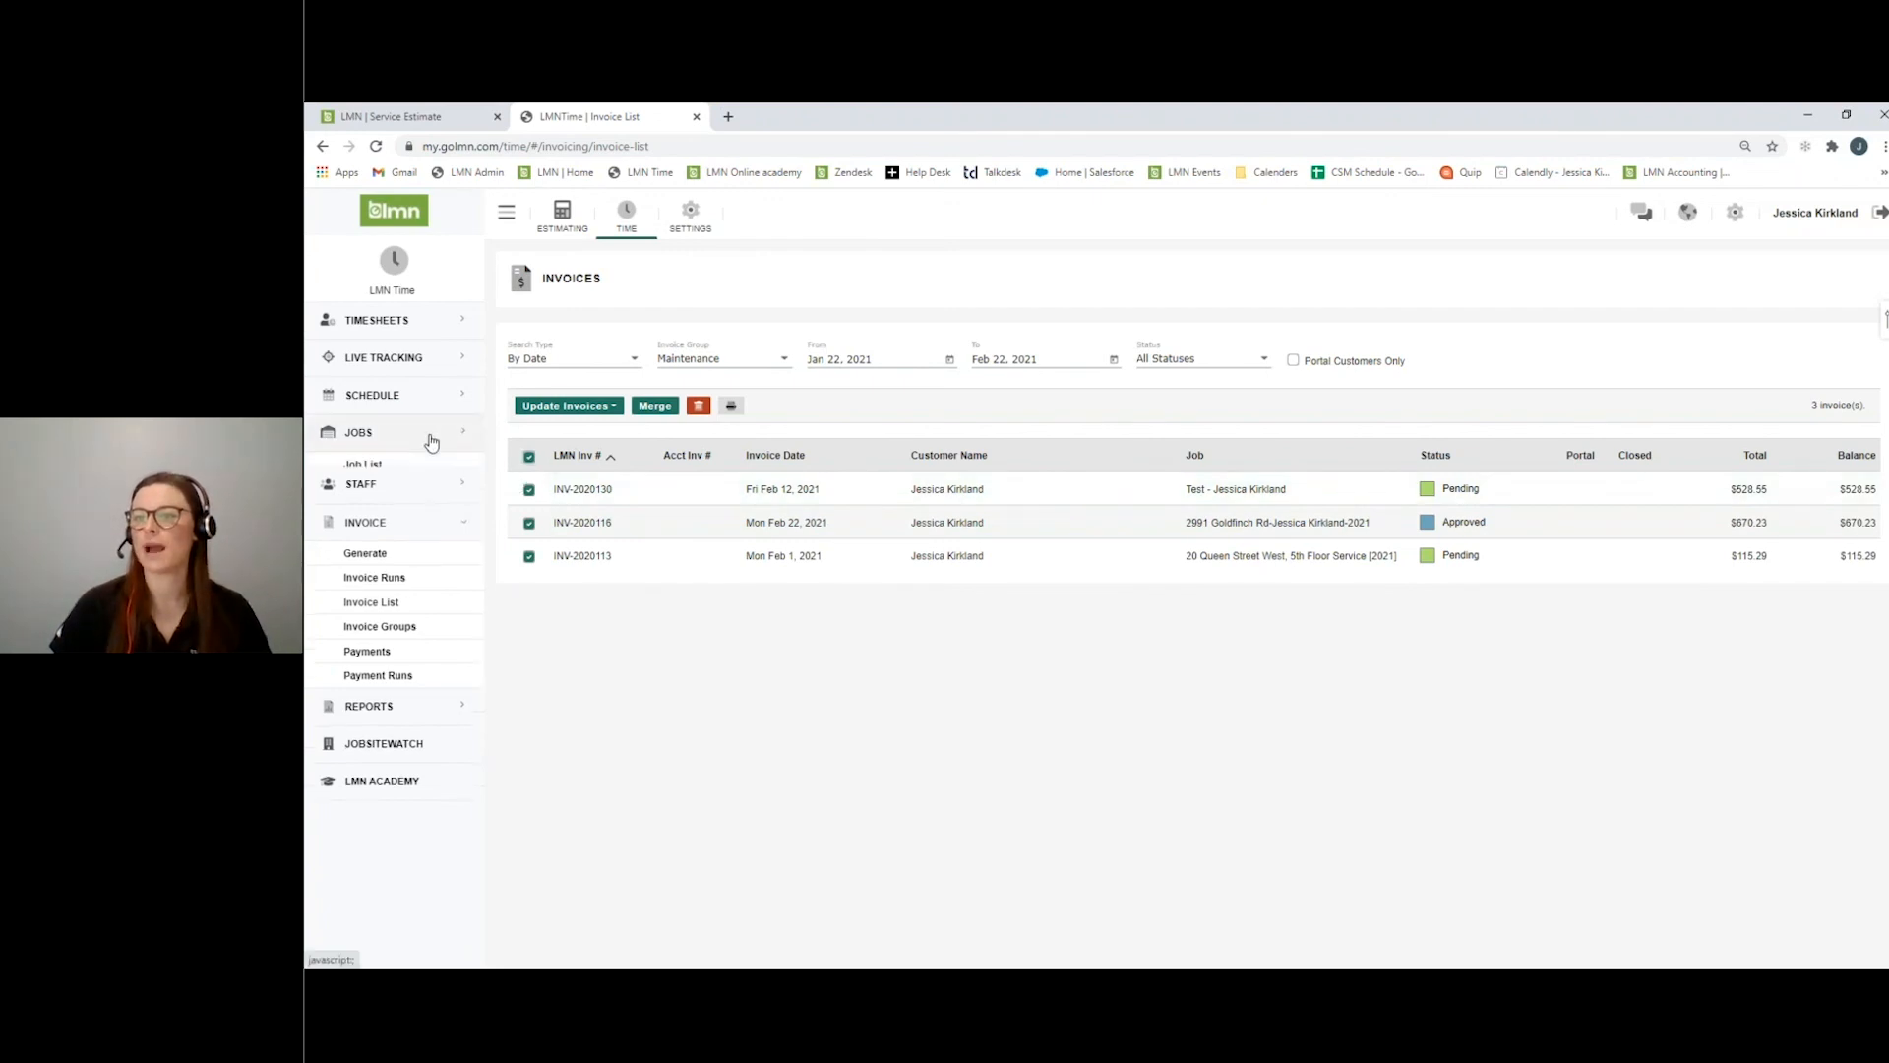
click(420, 475)
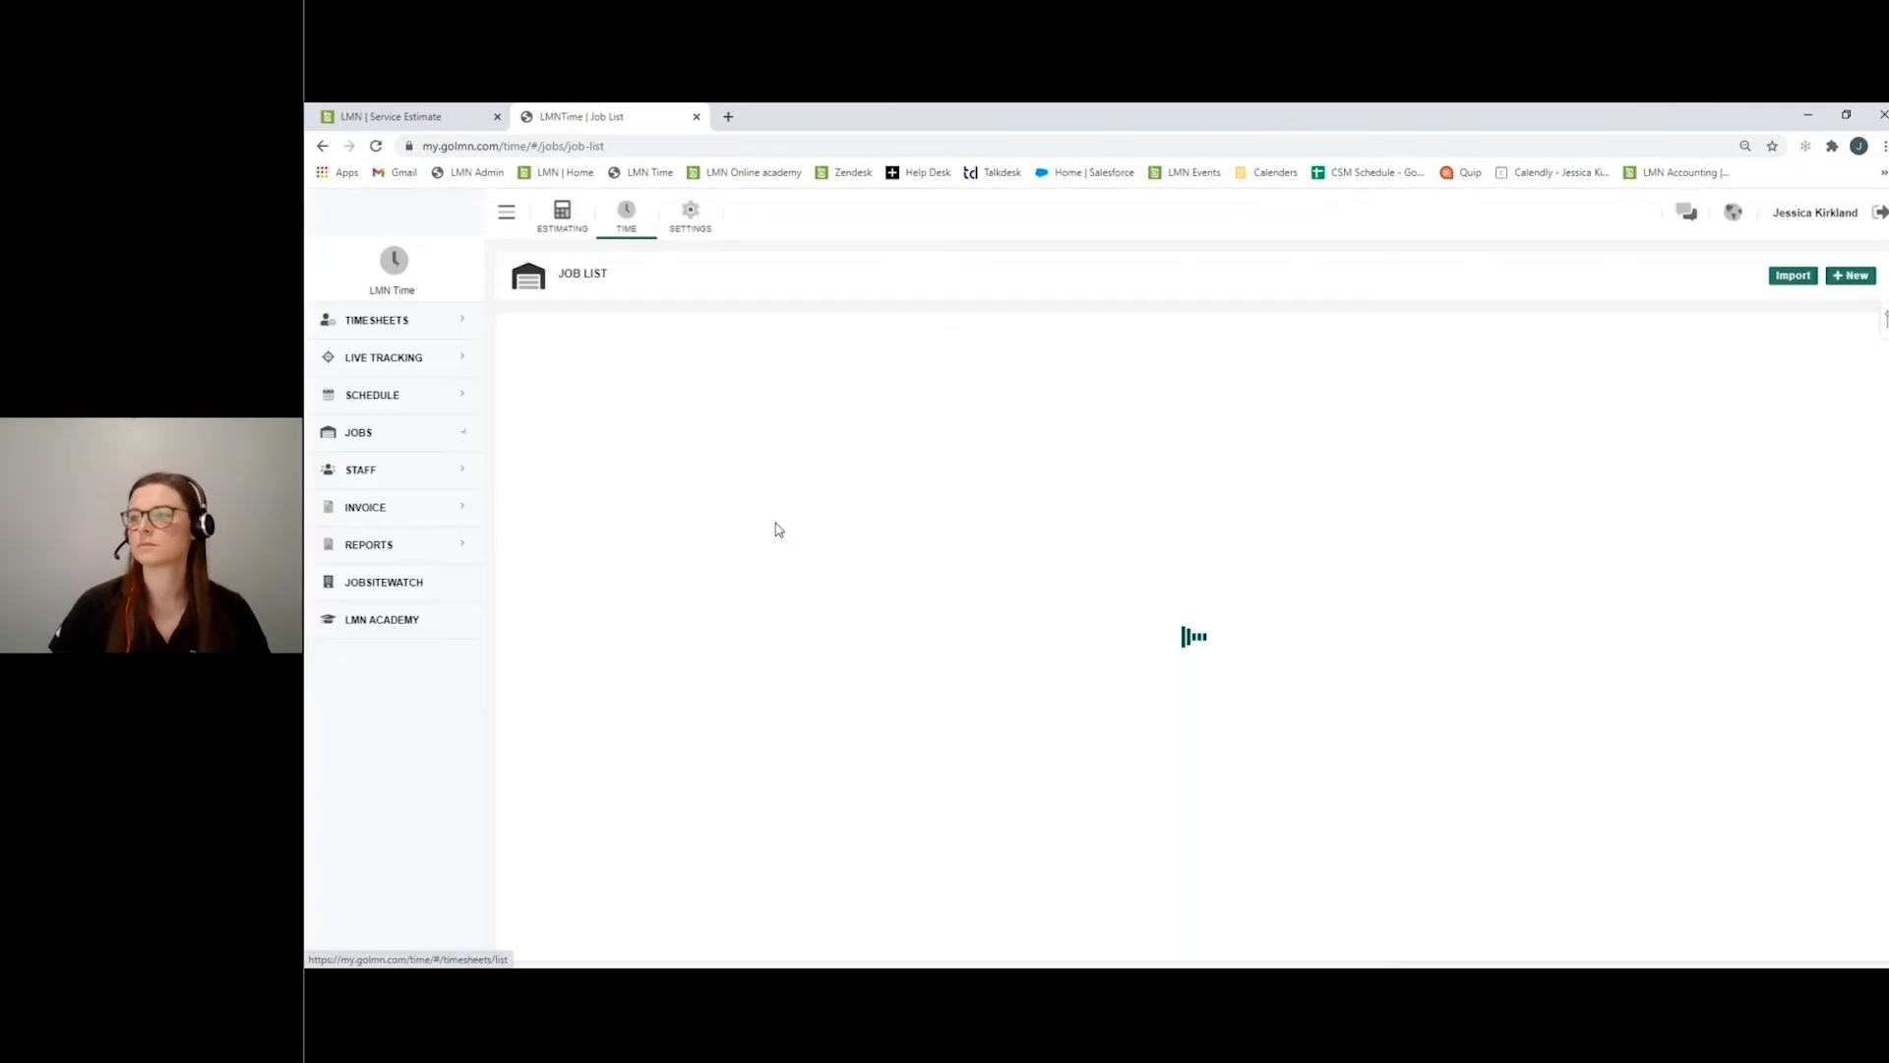
click(777, 522)
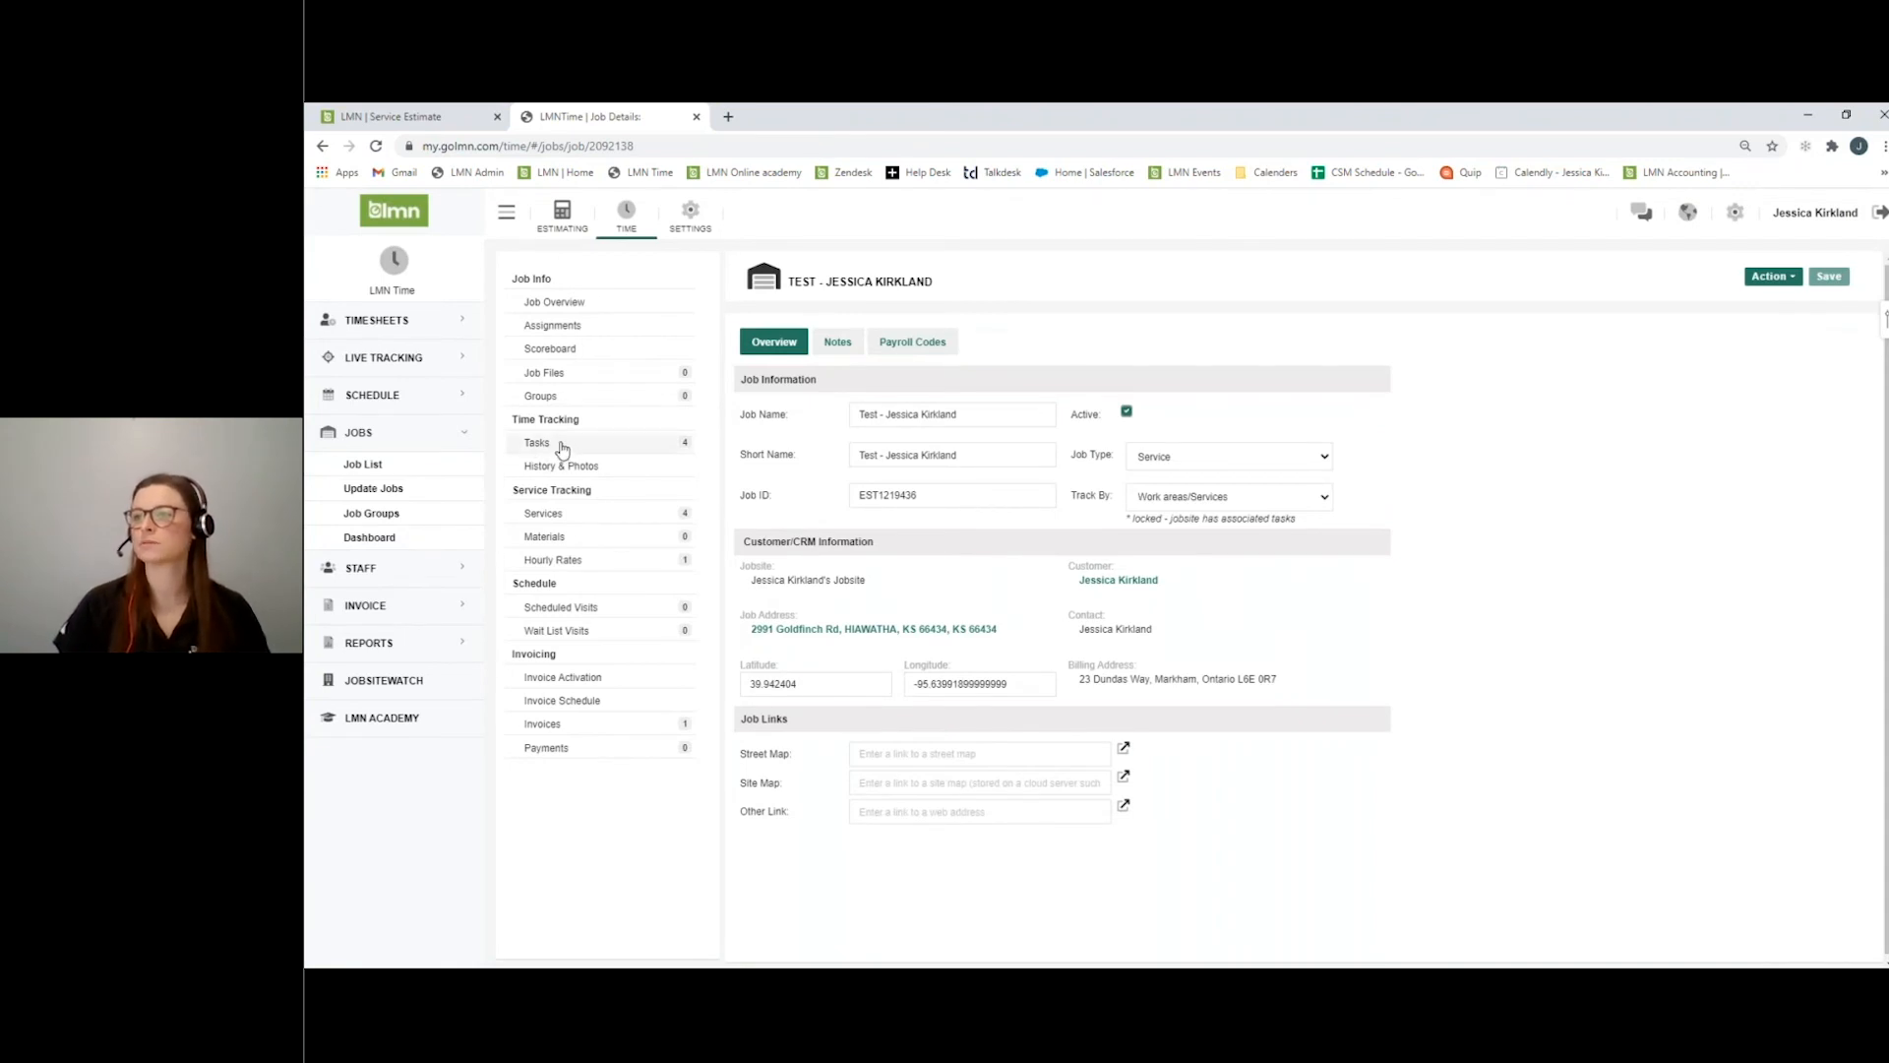
click(562, 448)
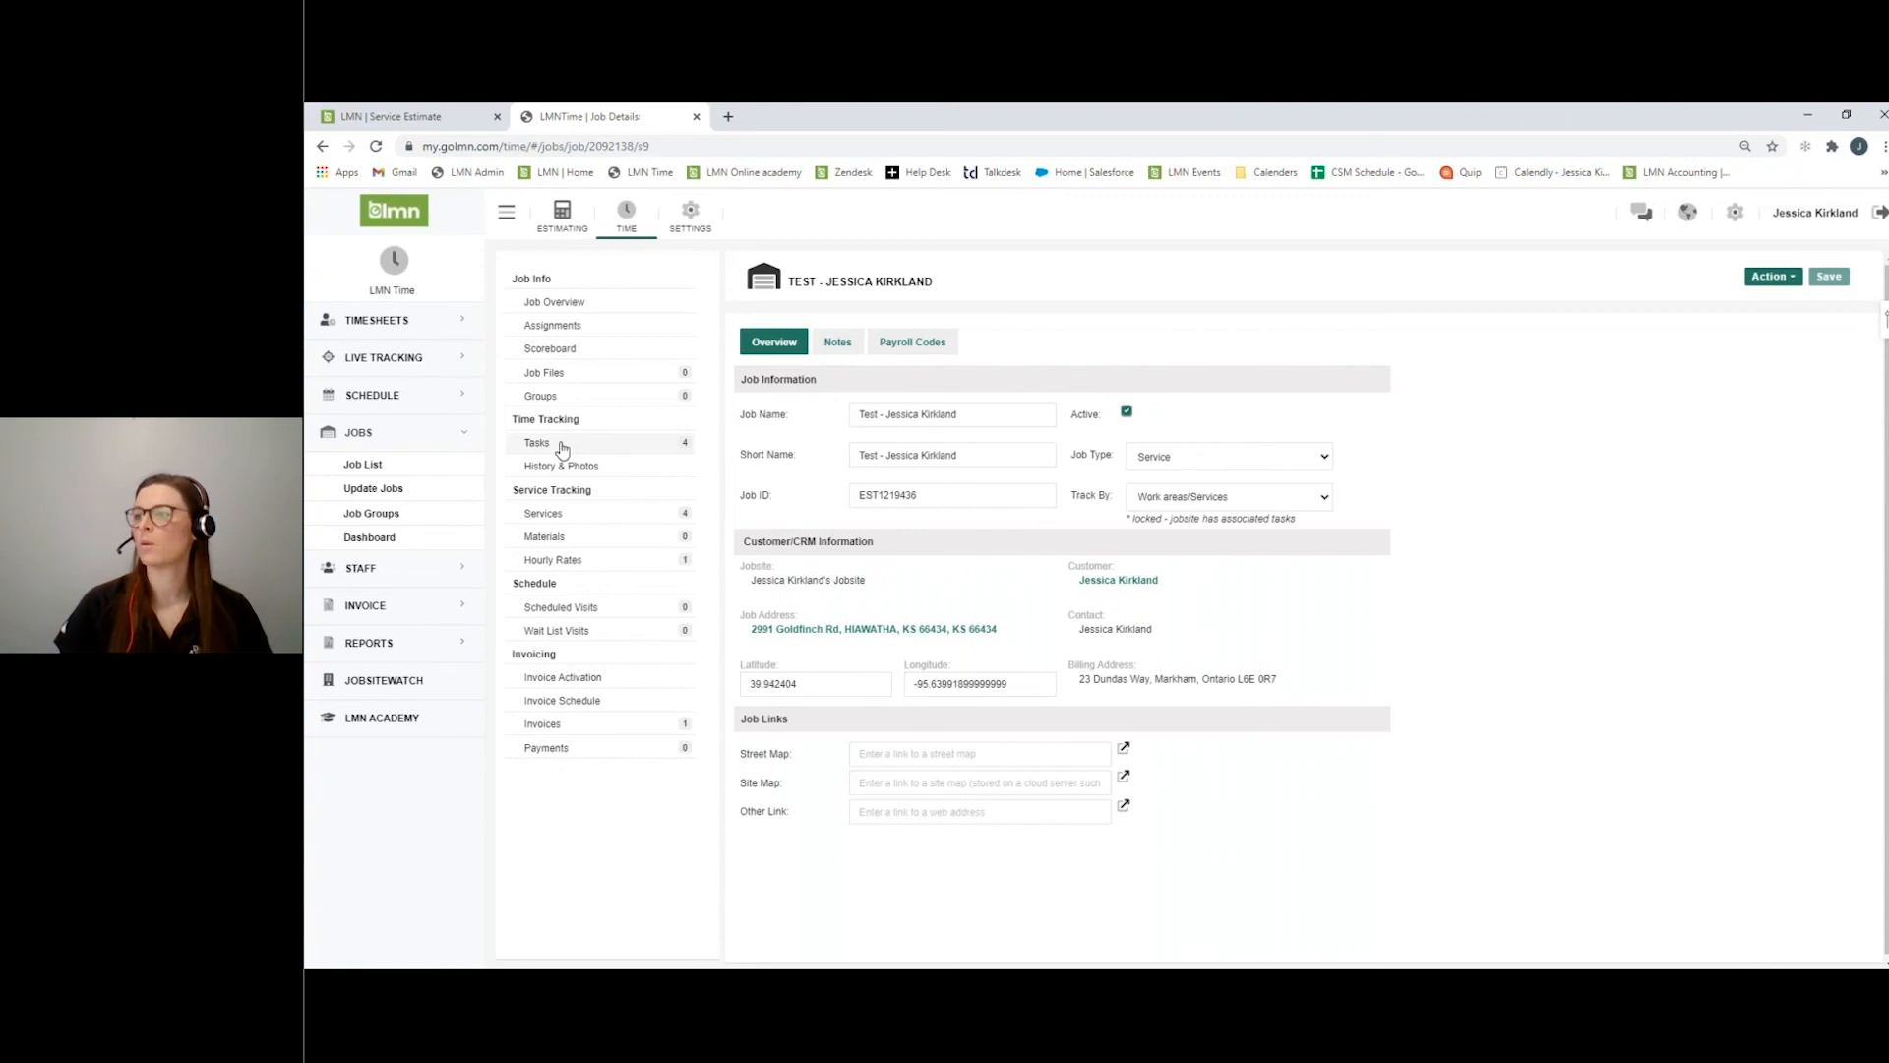
click(1025, 377)
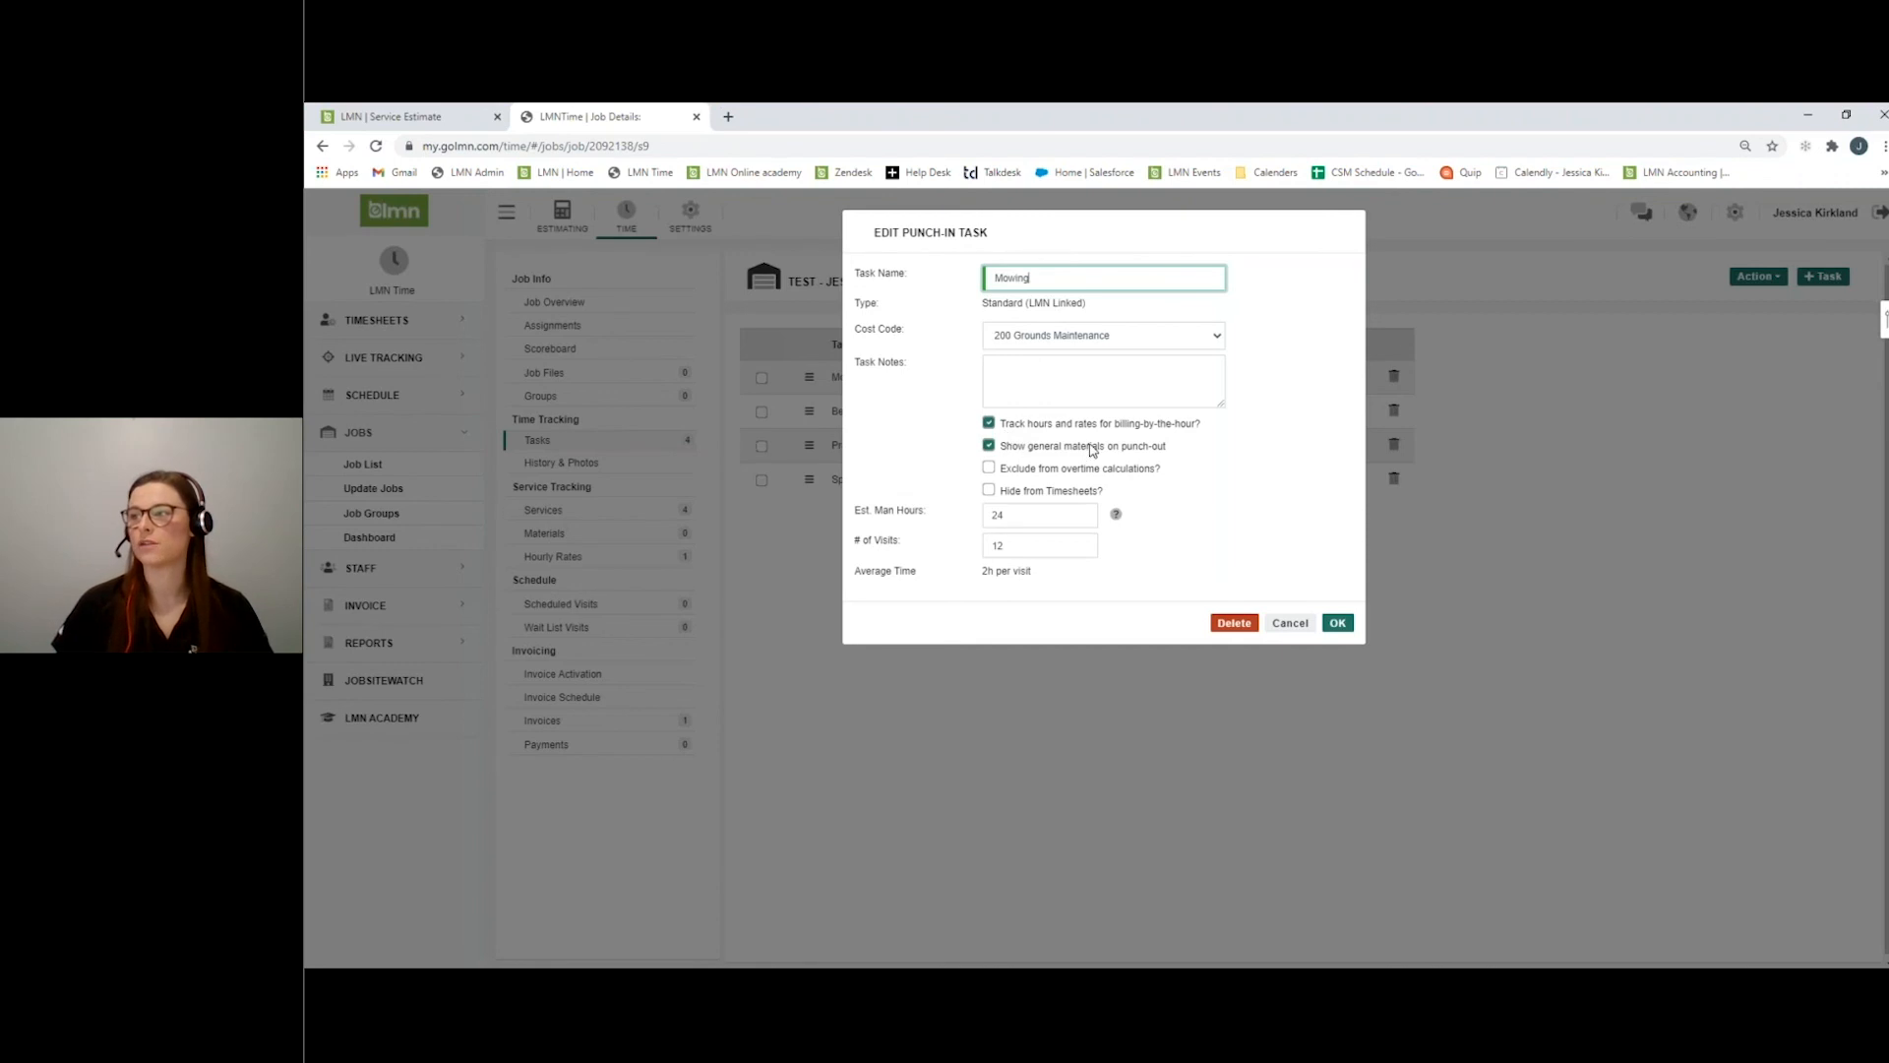
click(1298, 628)
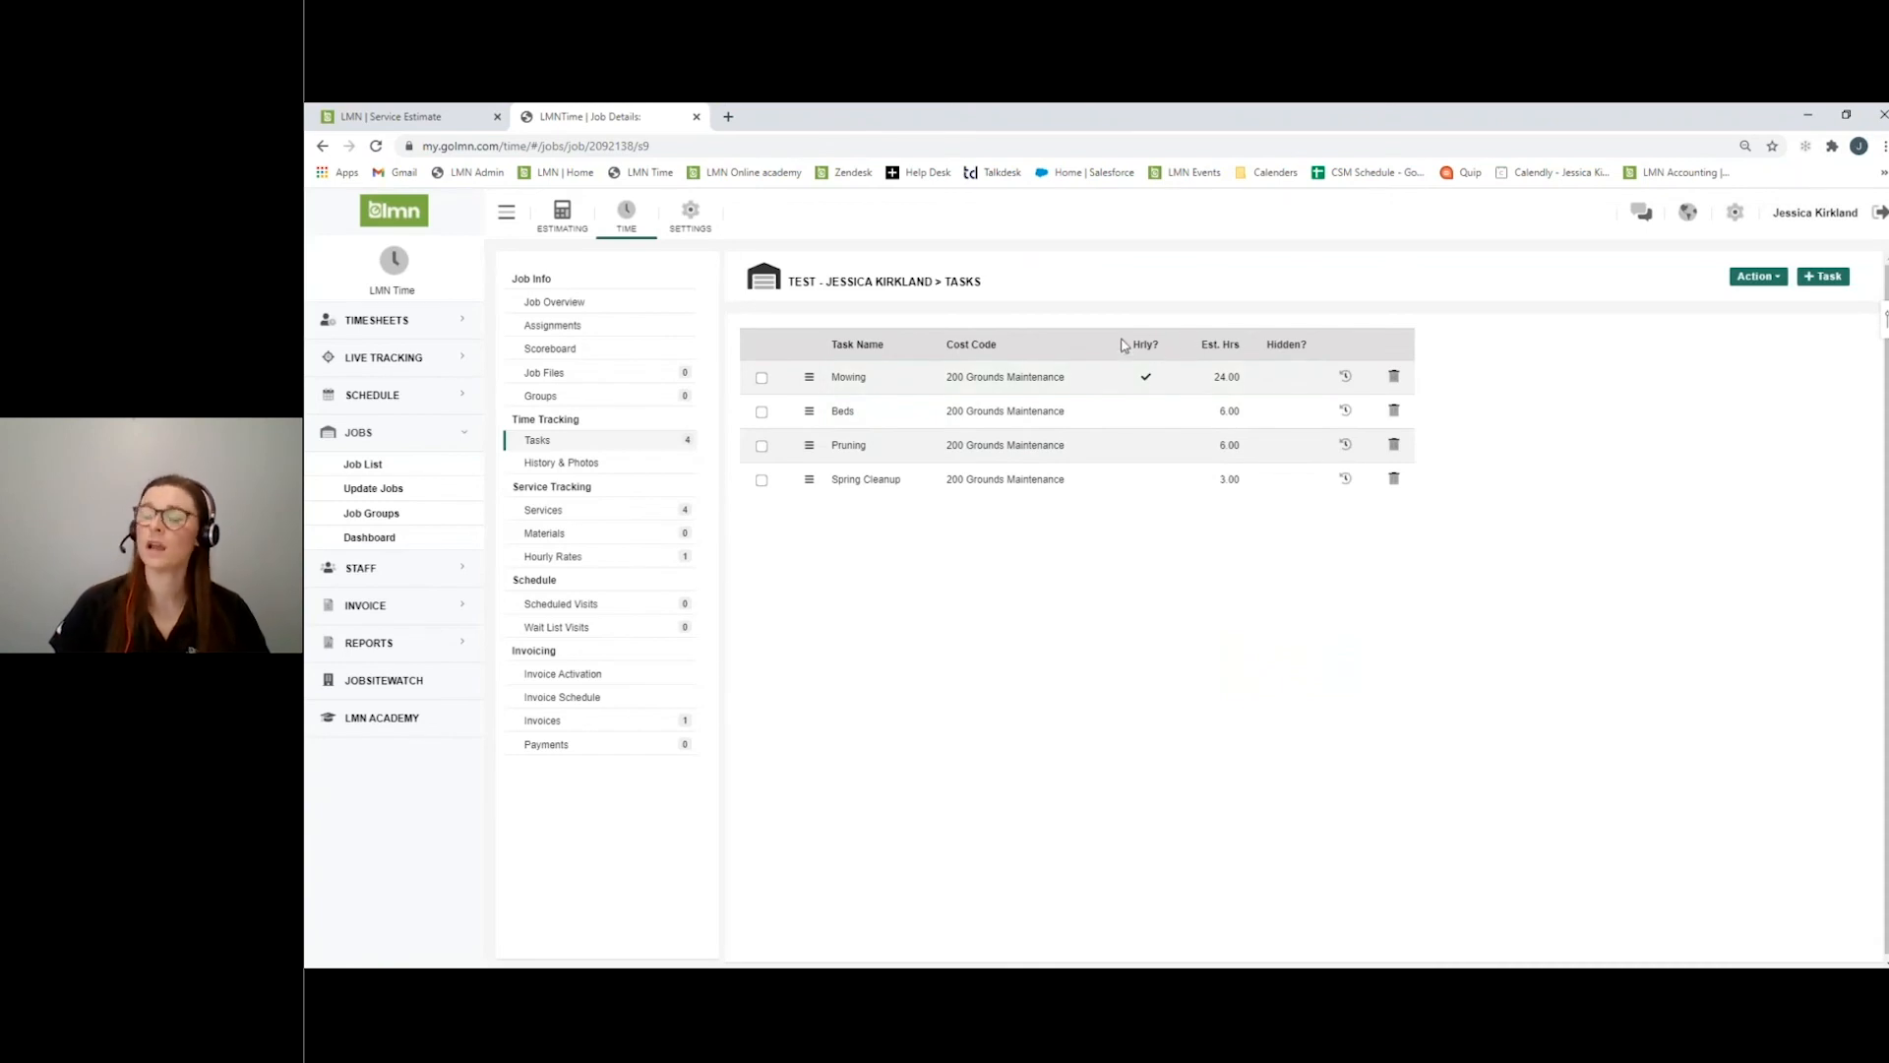
Set the invoice type of the job's Mow Done service to Hourly and save it.
click(569, 522)
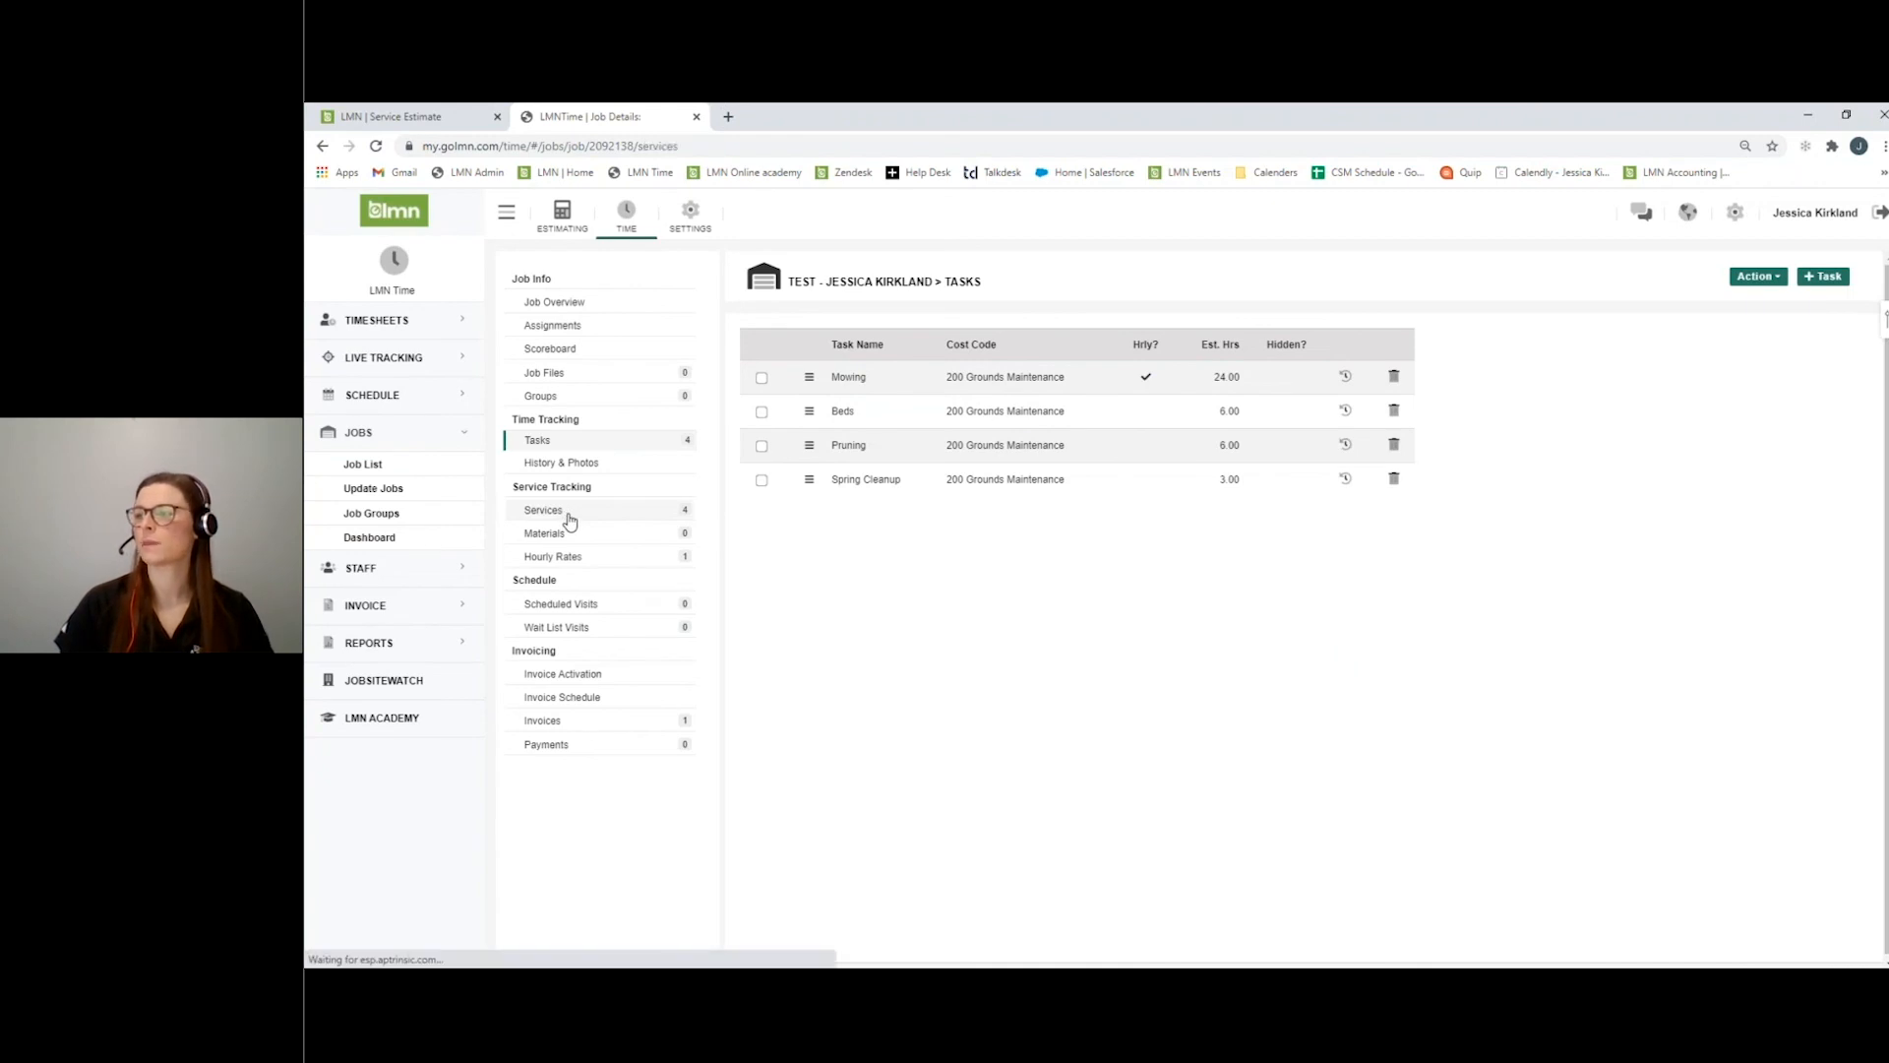
click(1046, 445)
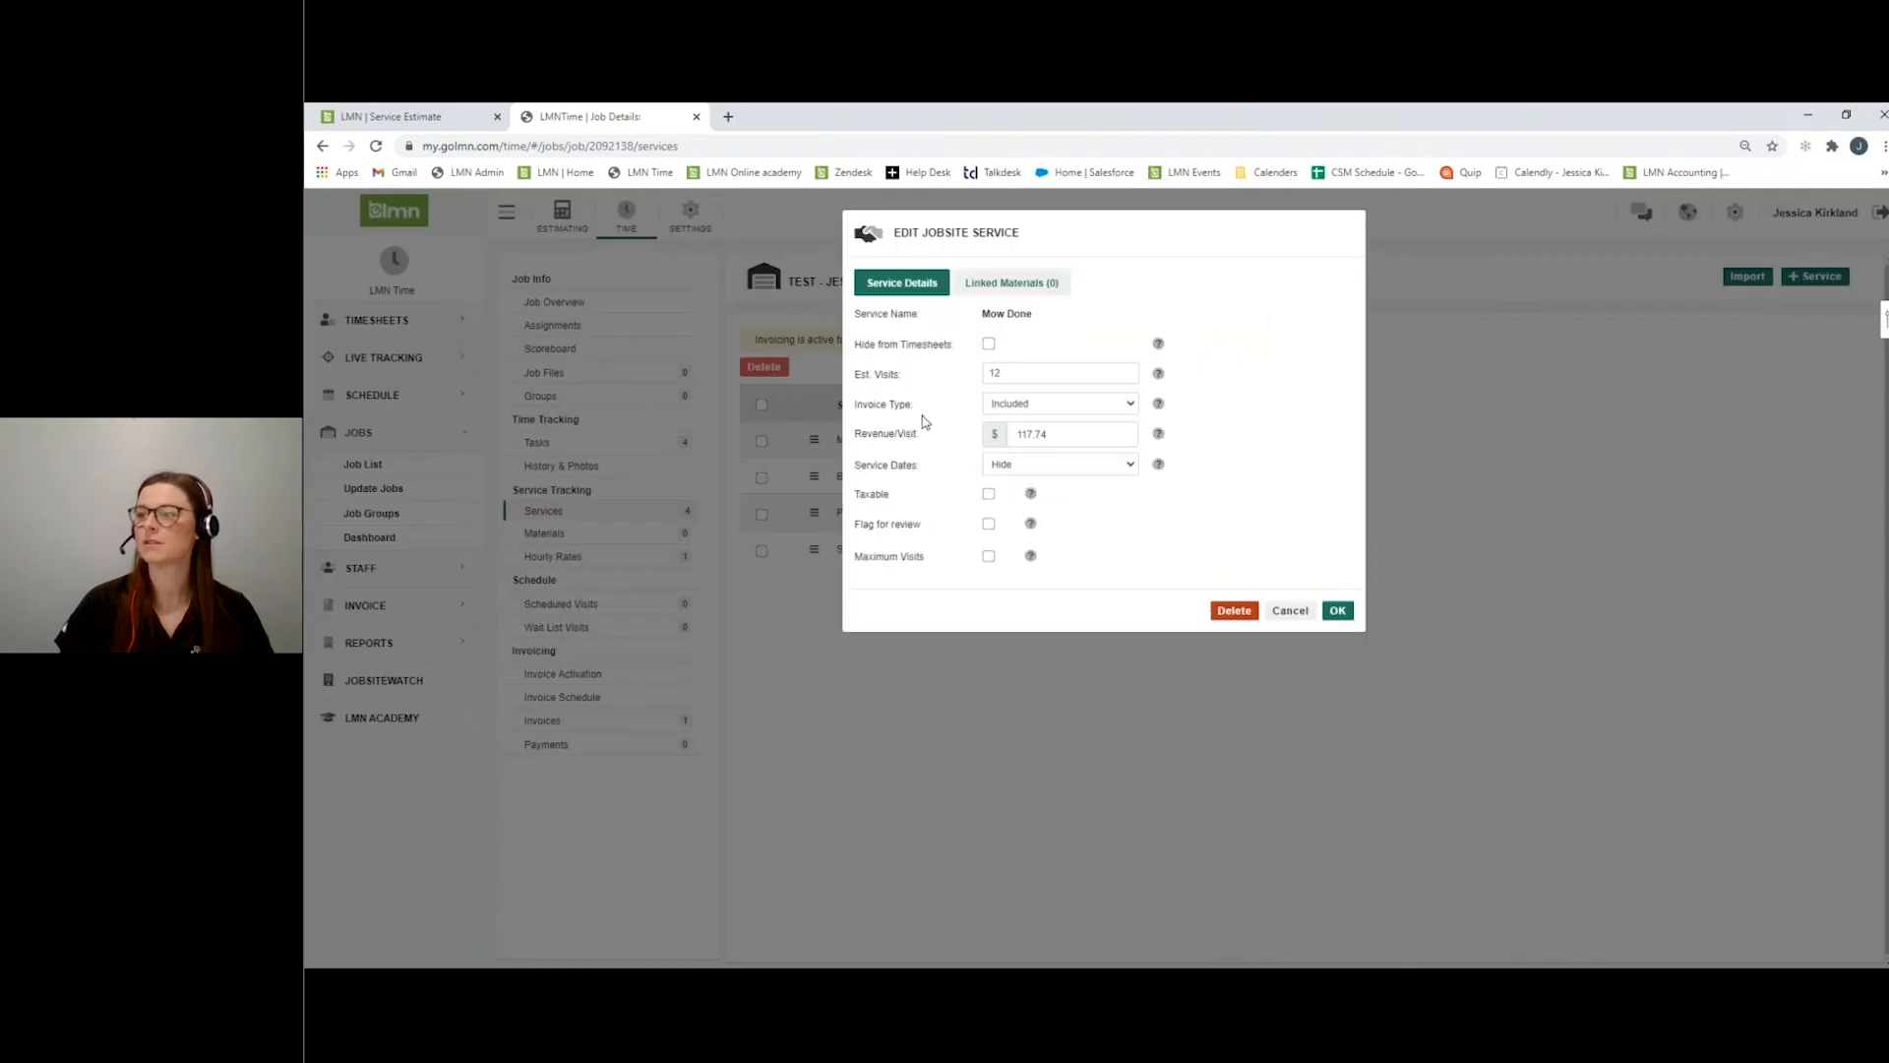
click(1030, 409)
click(1040, 448)
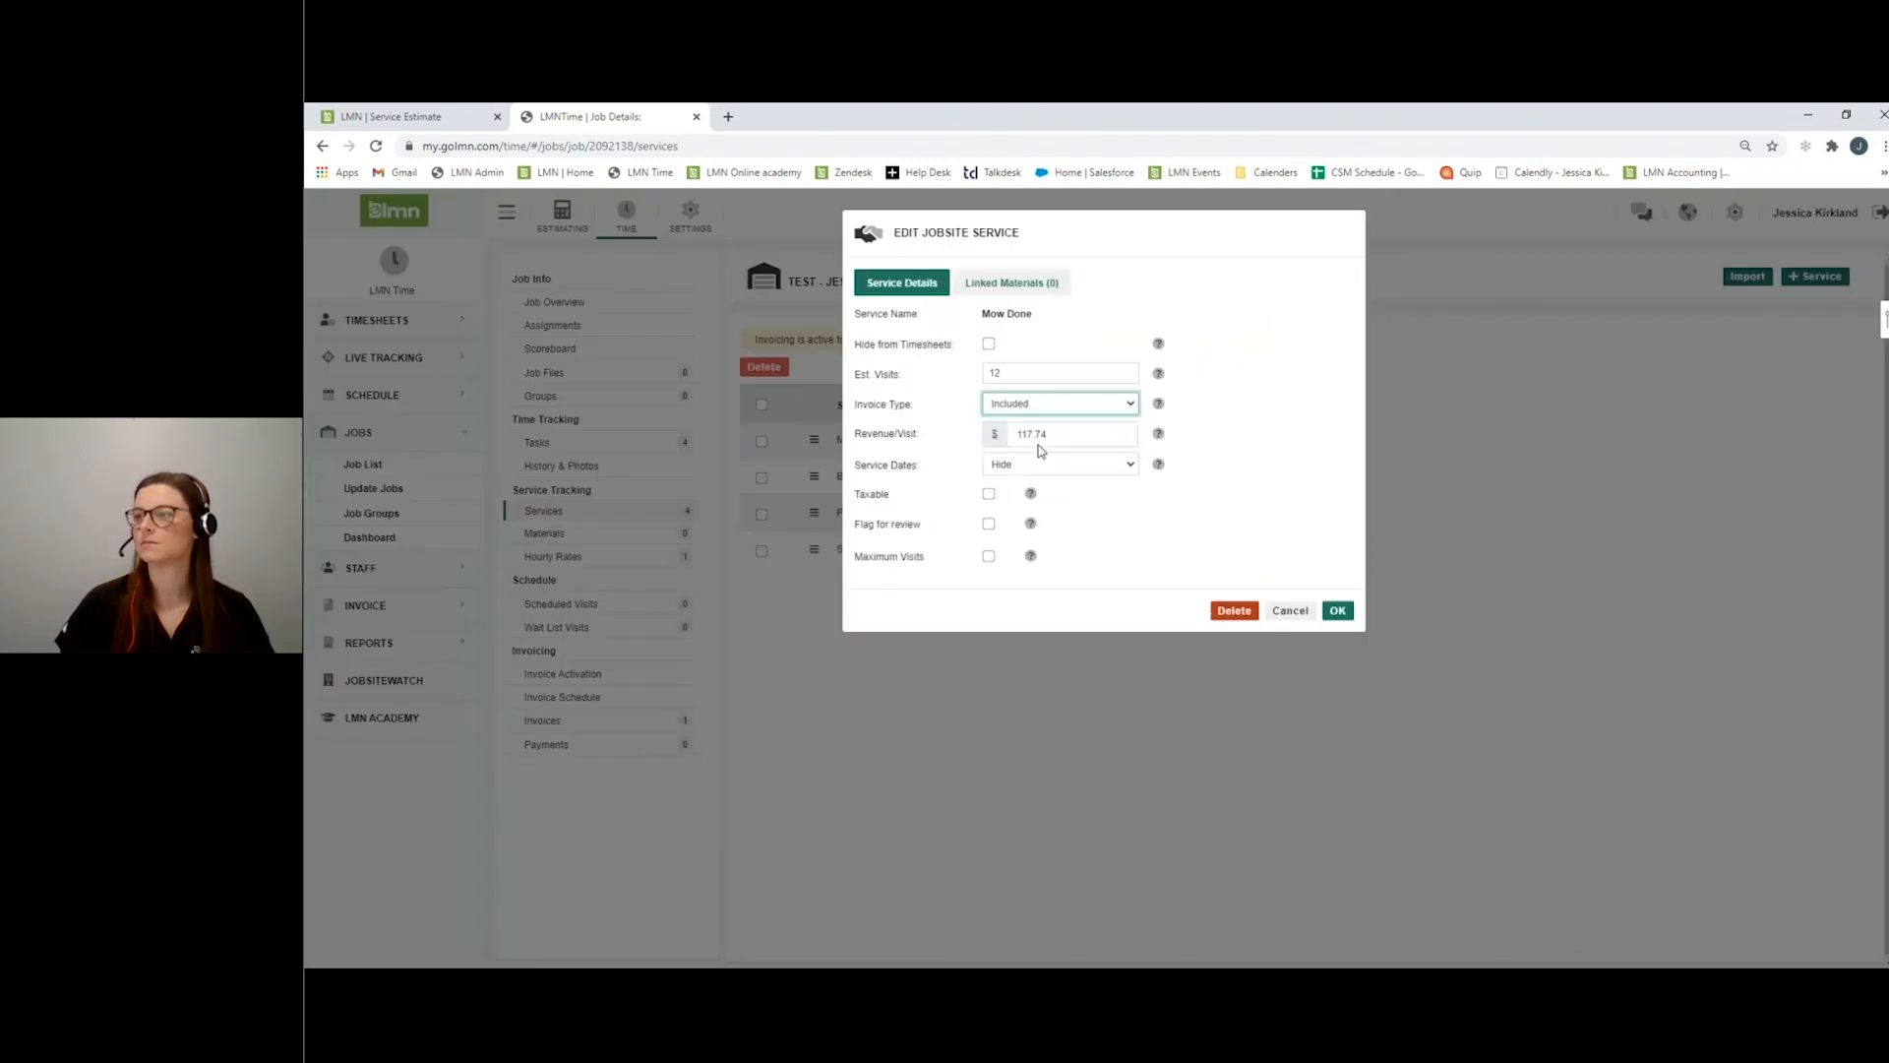
click(1350, 465)
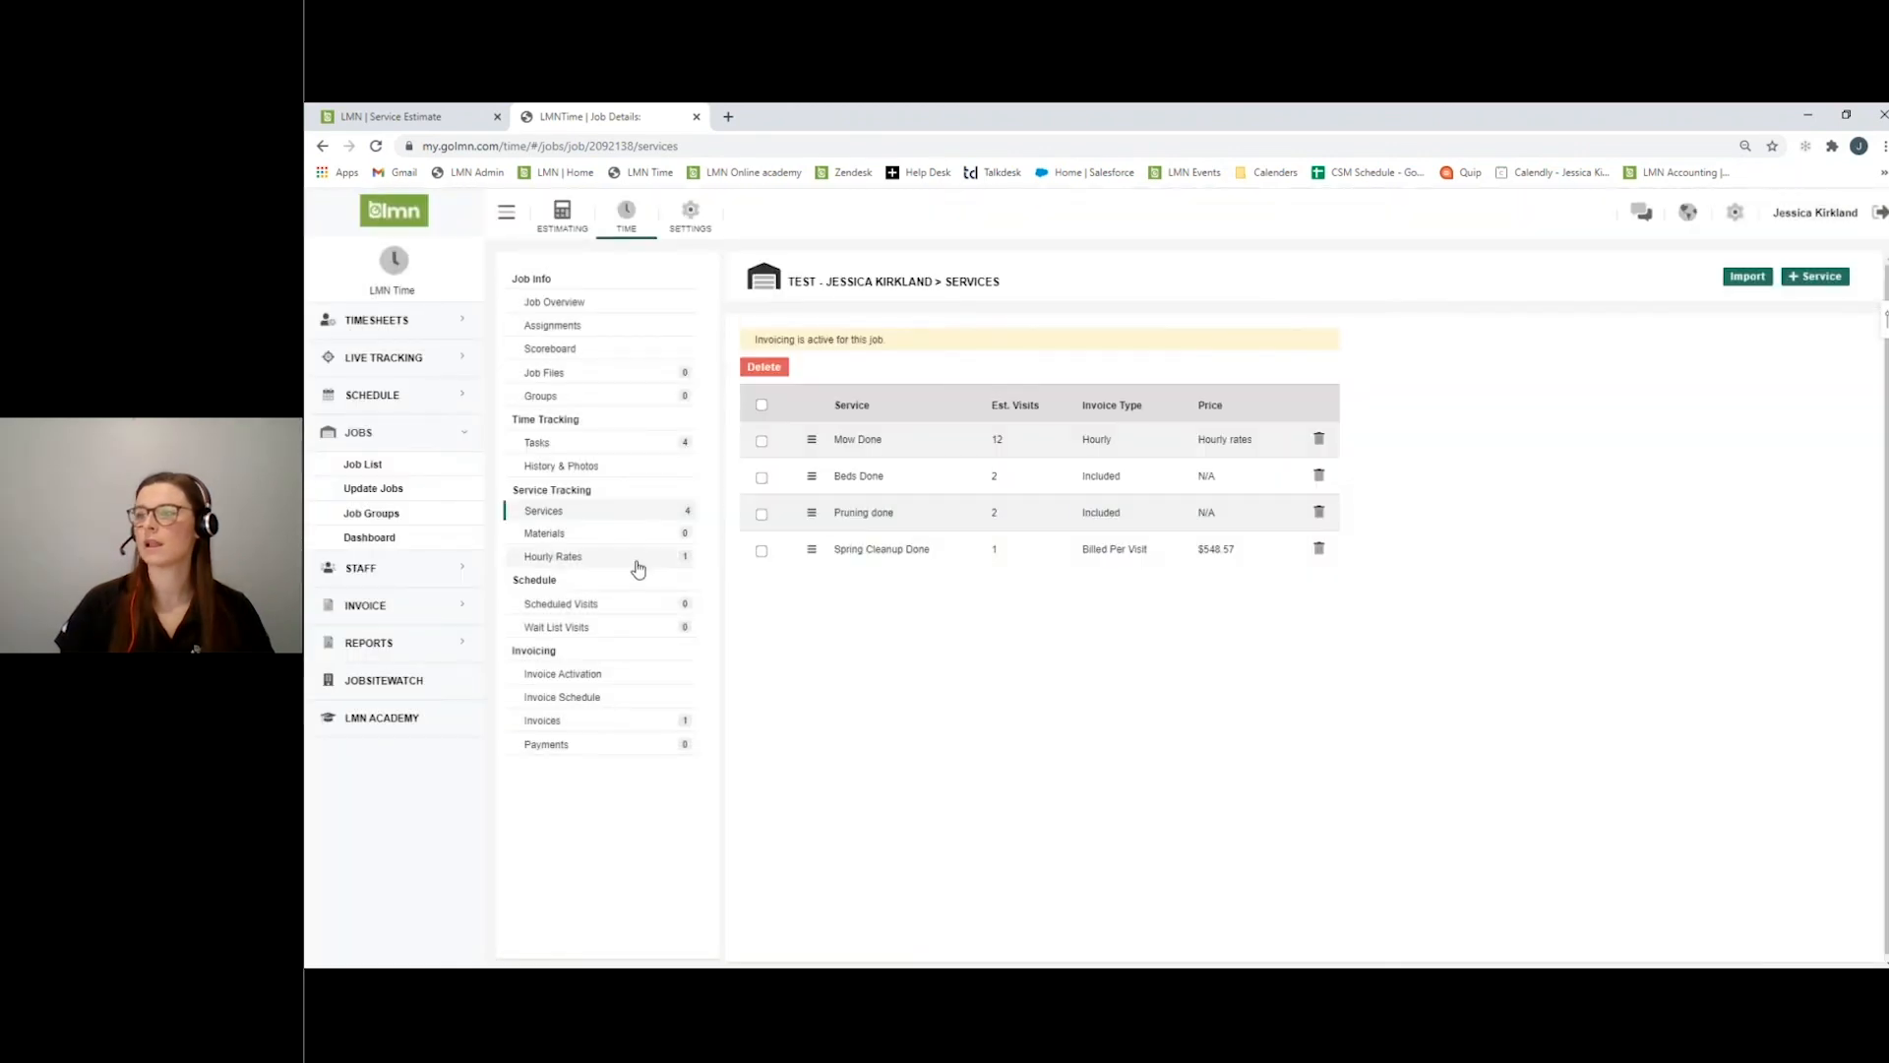
Open the job's hourly rates and review the rates available to add, cancelling without adding any.
click(571, 568)
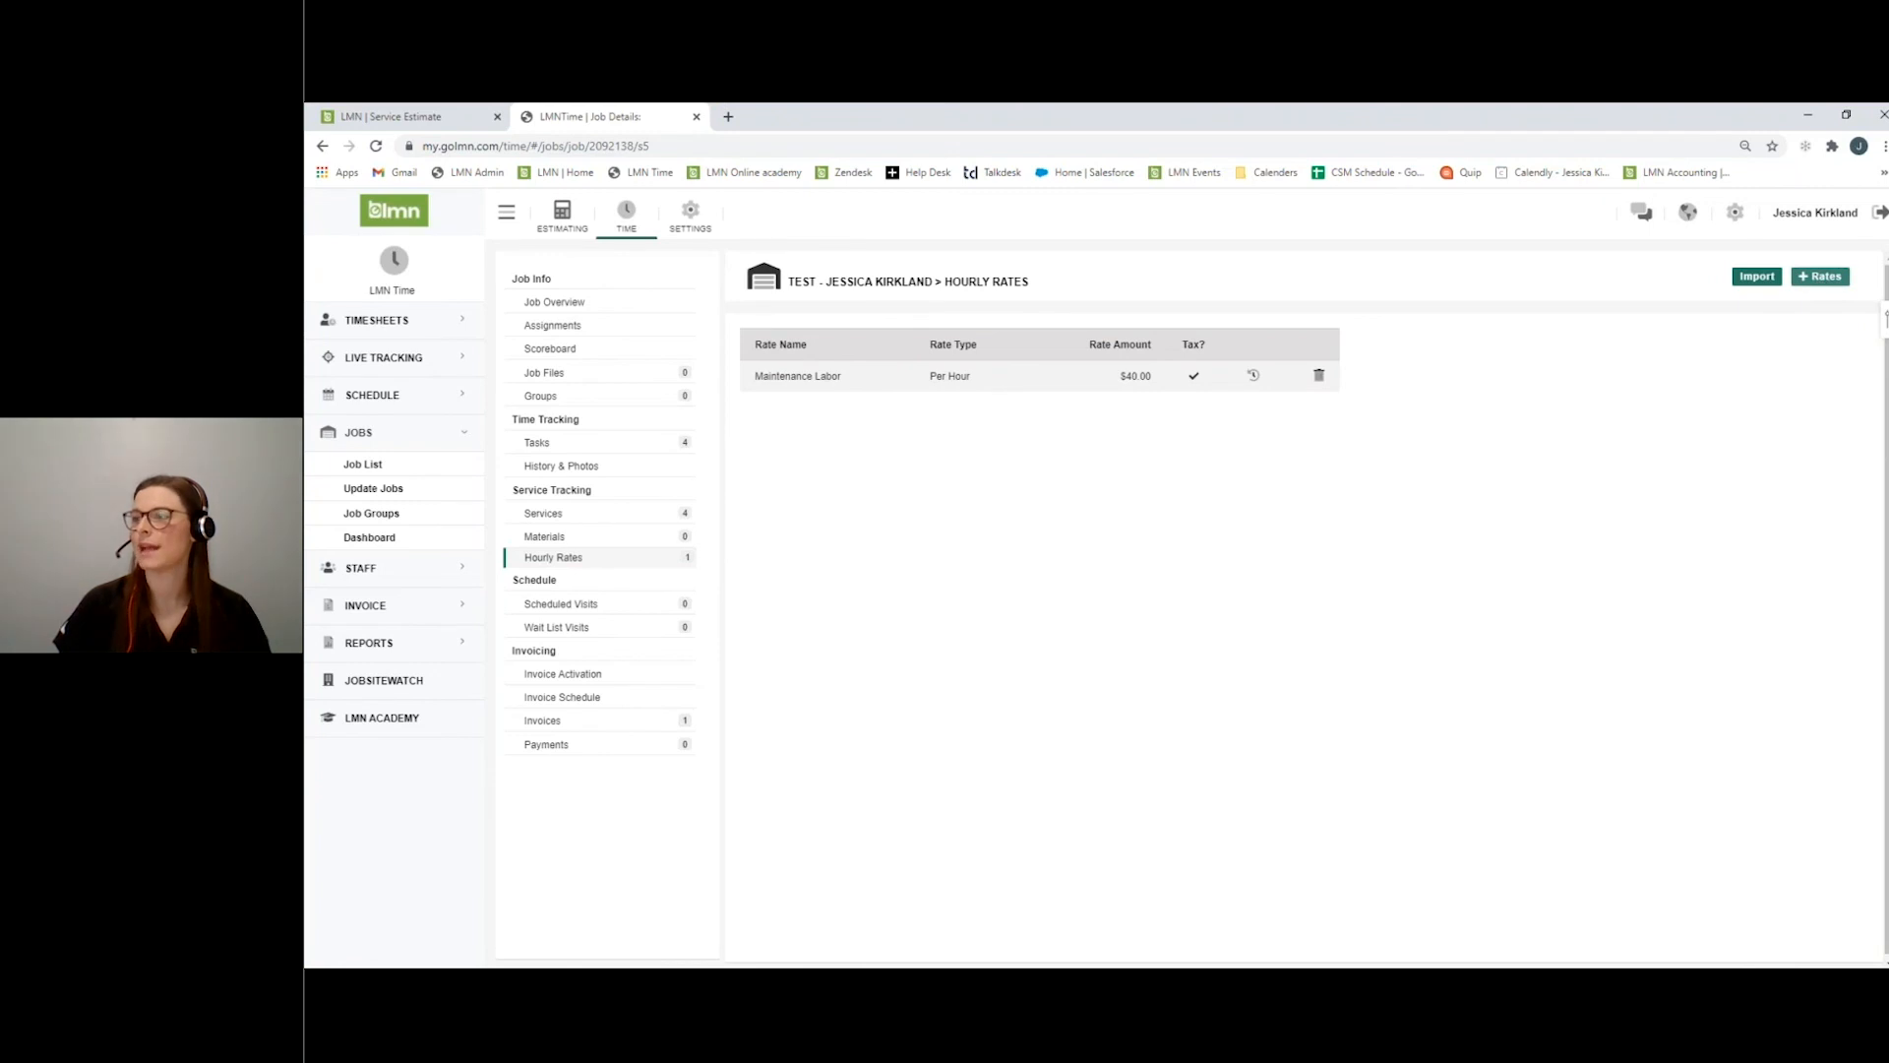
click(1819, 278)
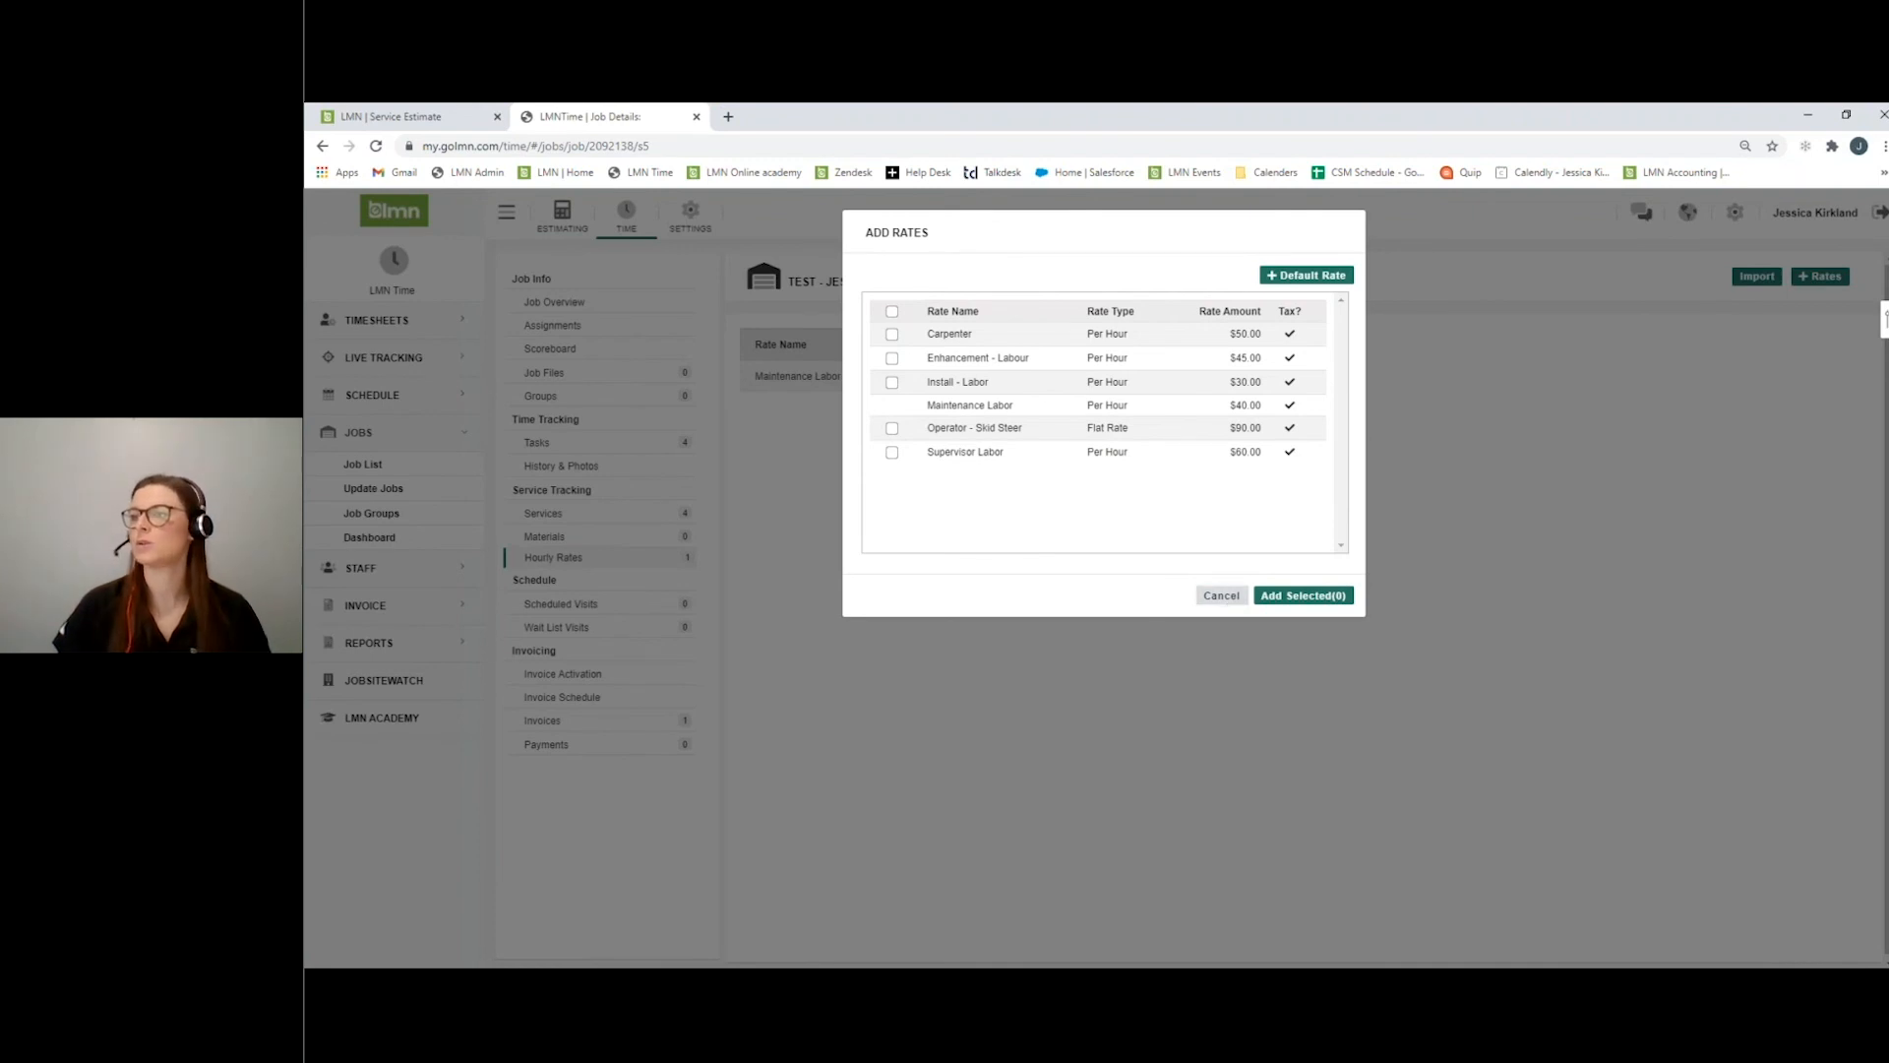
click(1222, 595)
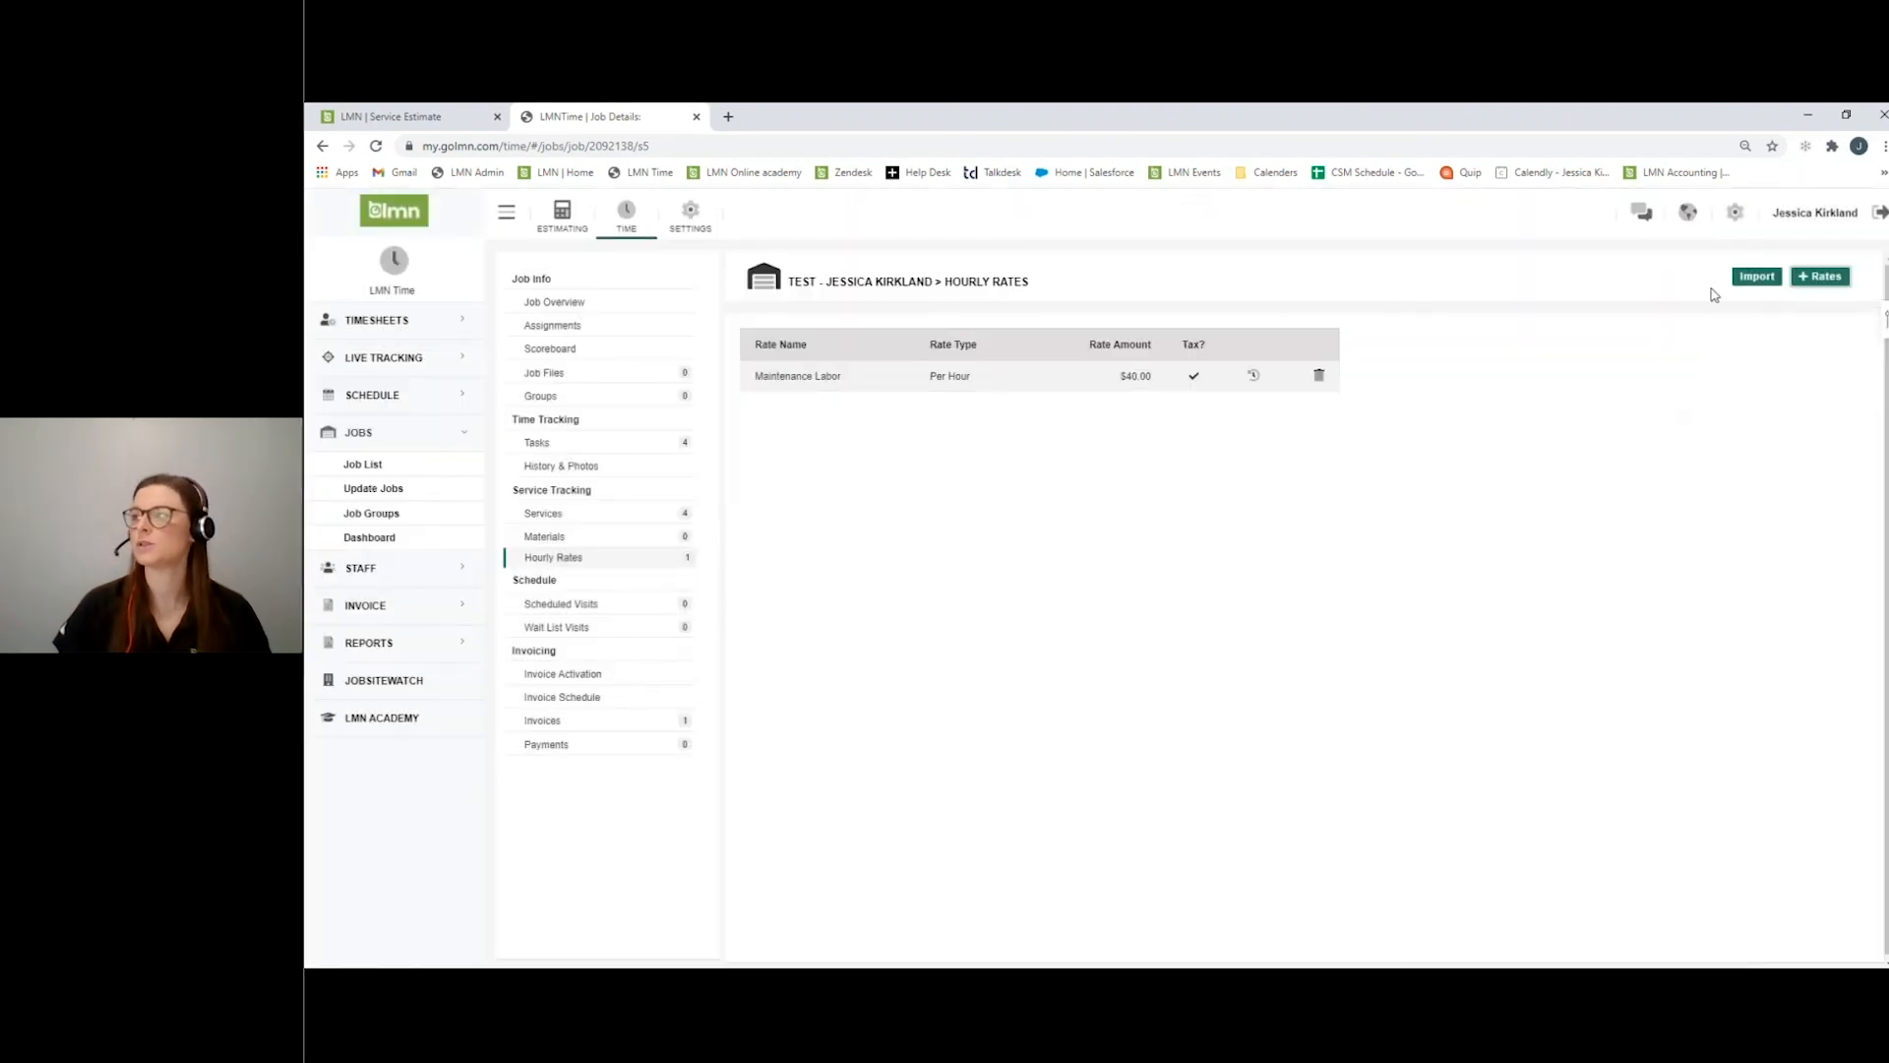
Open the default Hourly Rates in the LMN Time job settings.
click(1734, 218)
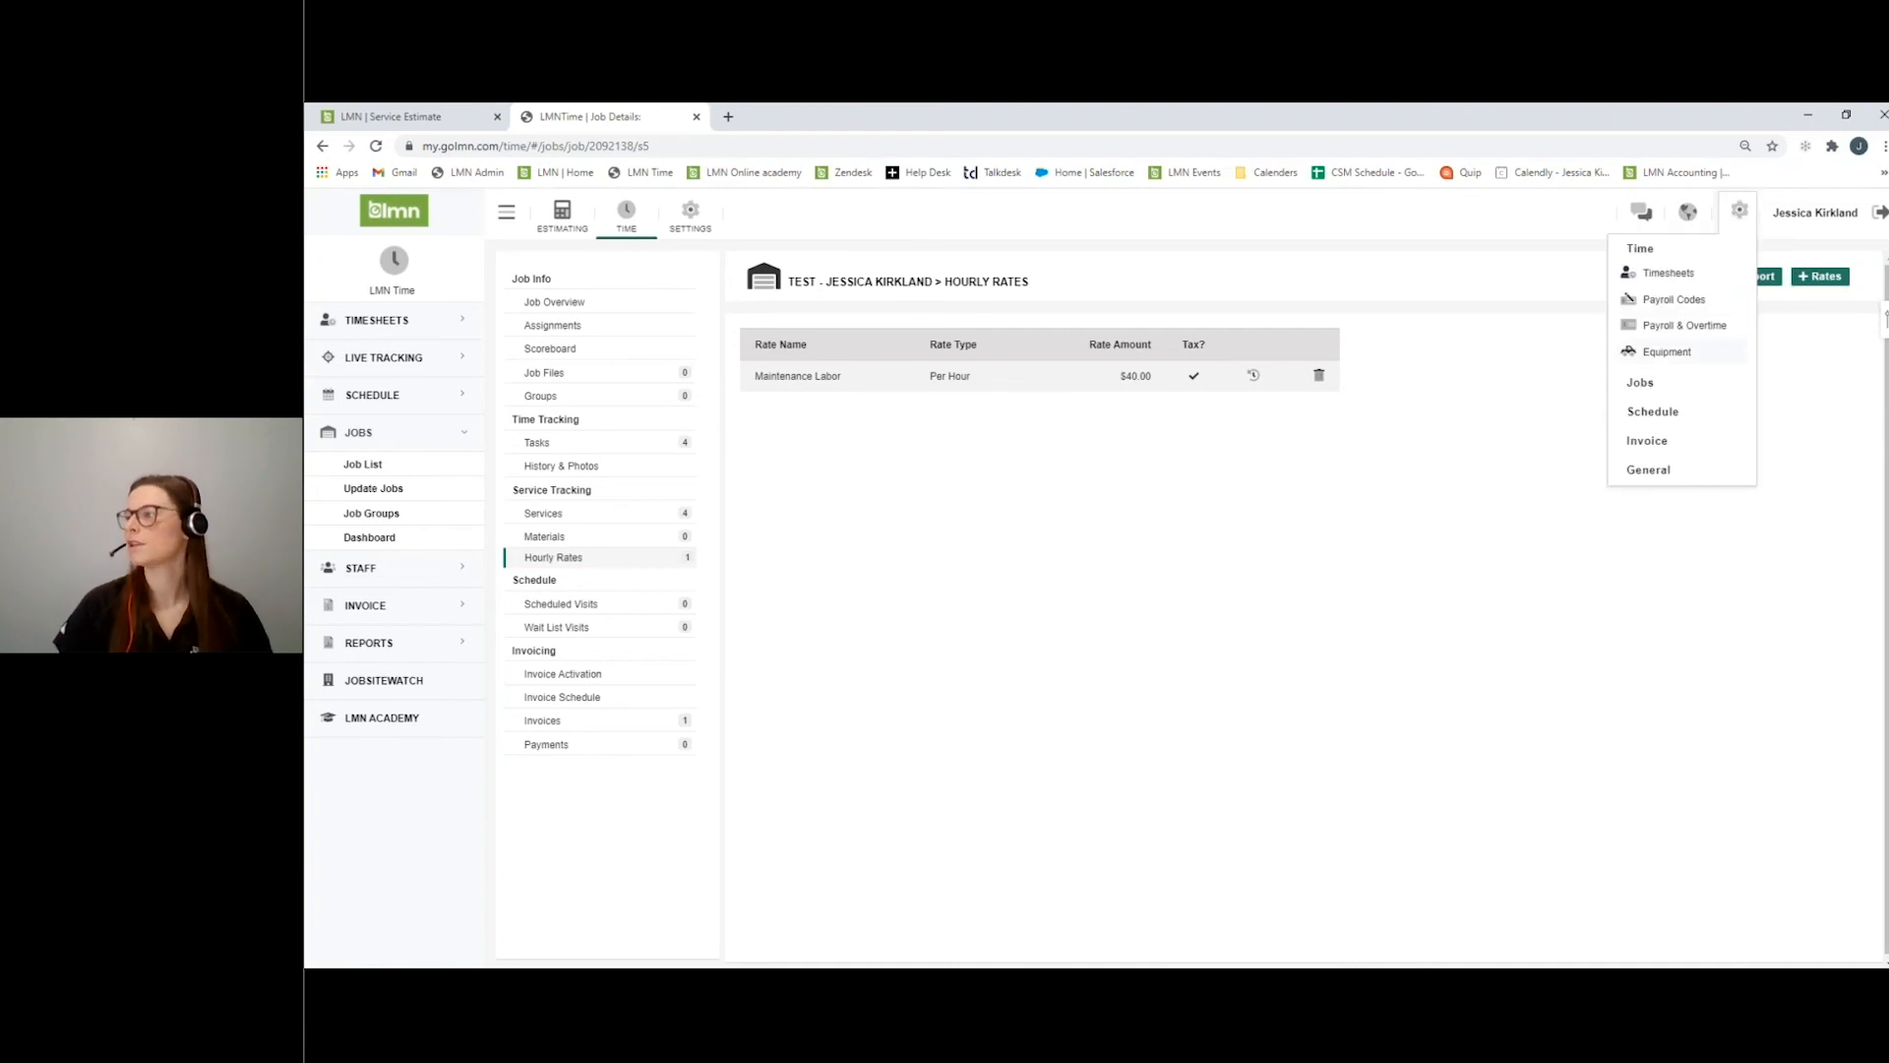
click(1641, 389)
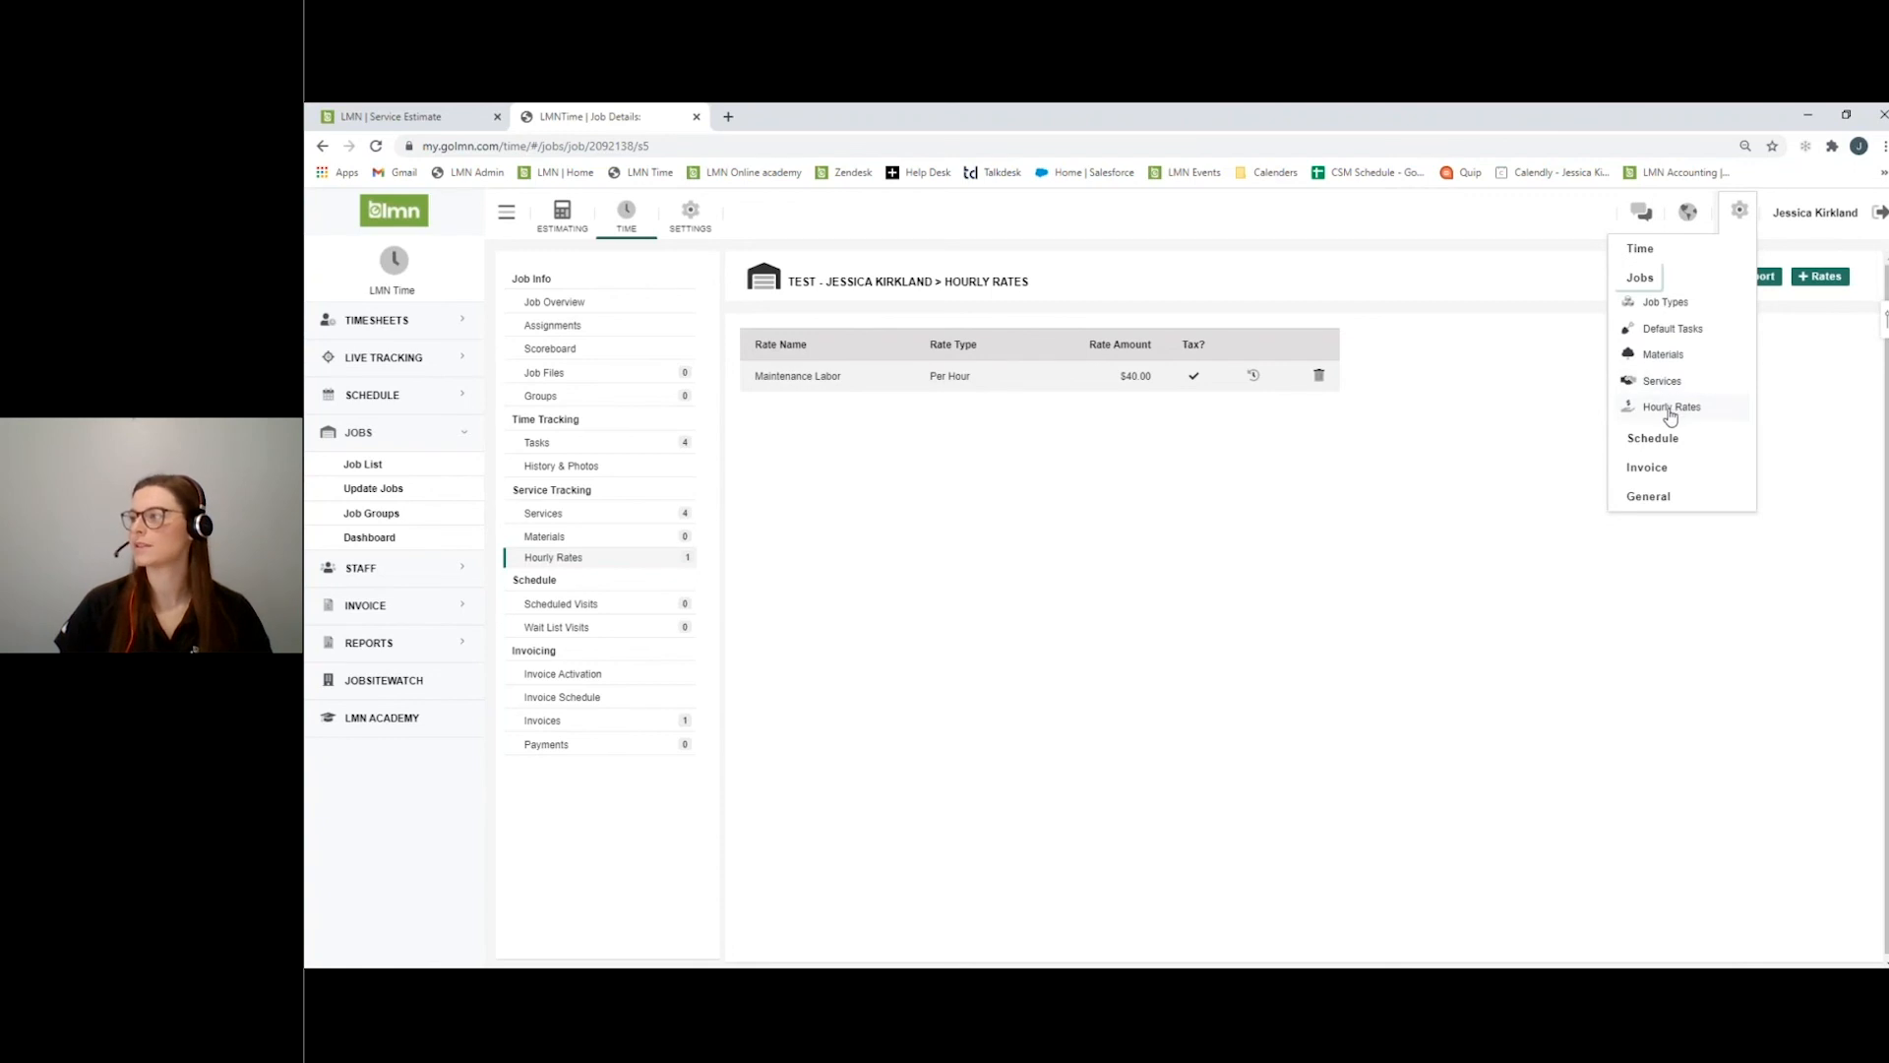
click(1670, 408)
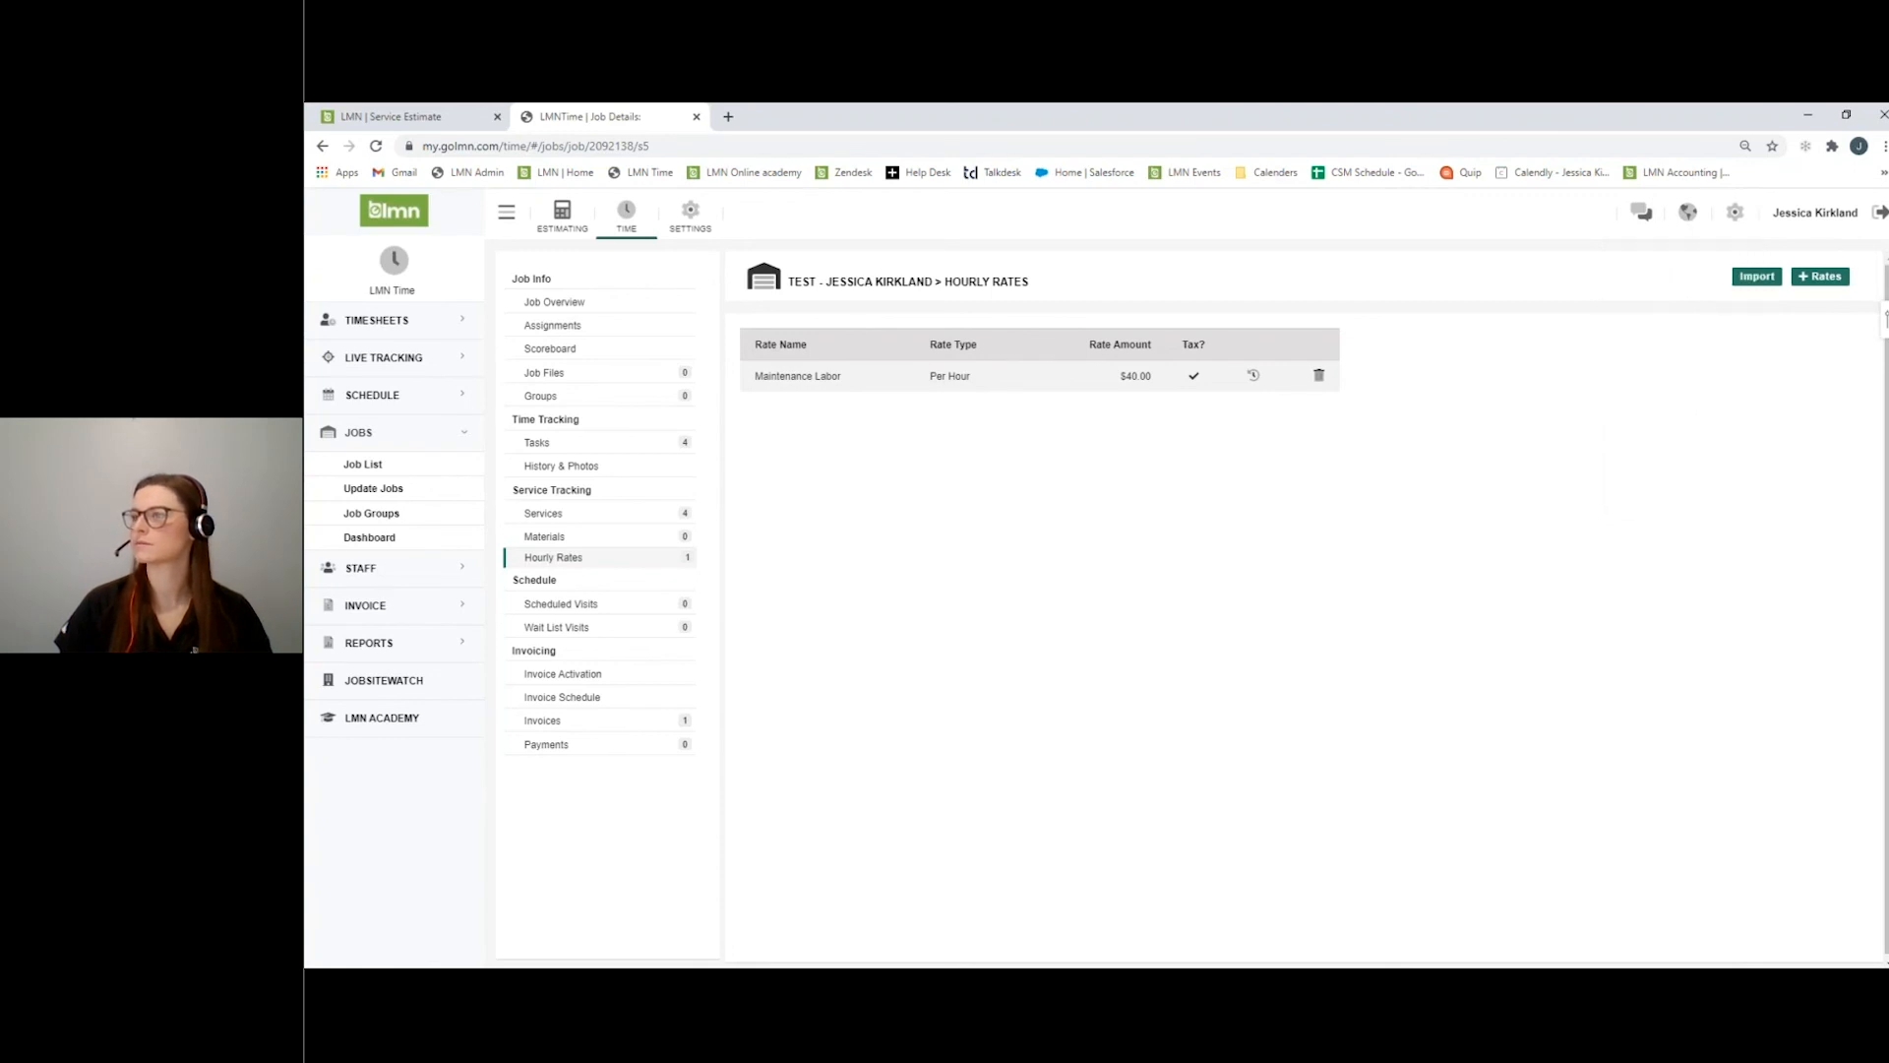